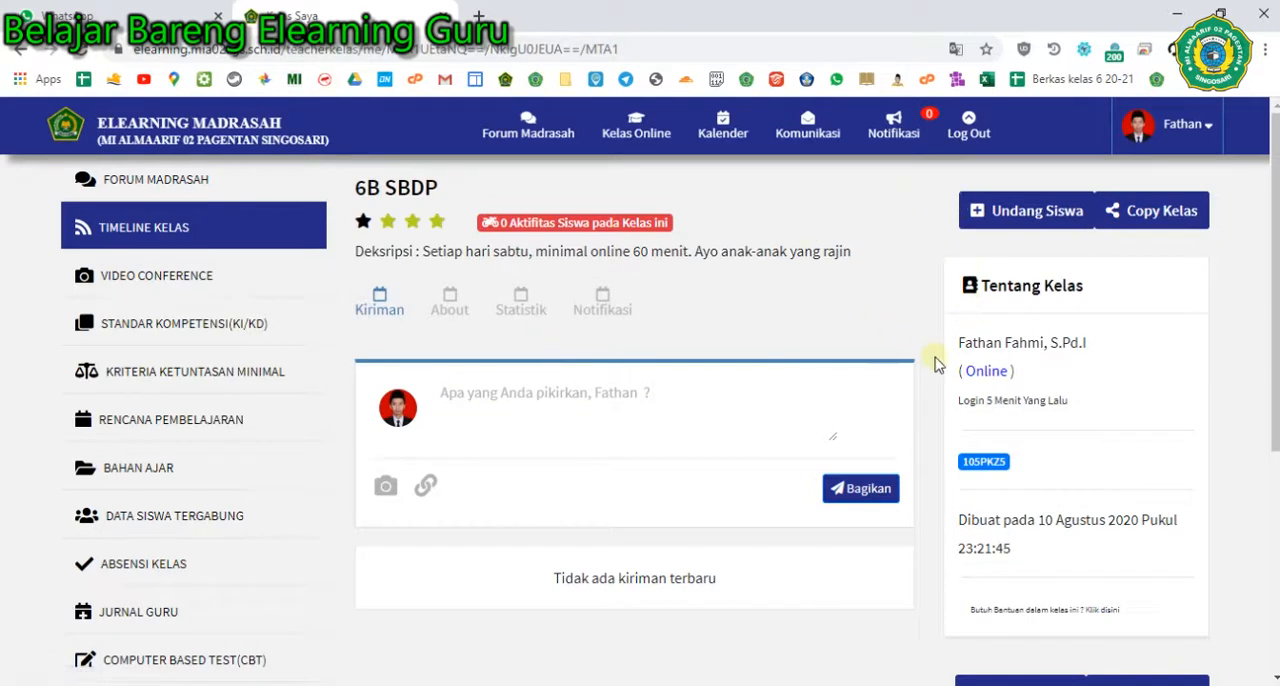
- Open the 6B Bahasa Indonesia online class and return to it in the browser from the Nitro Pro guide
left_click(615, 140)
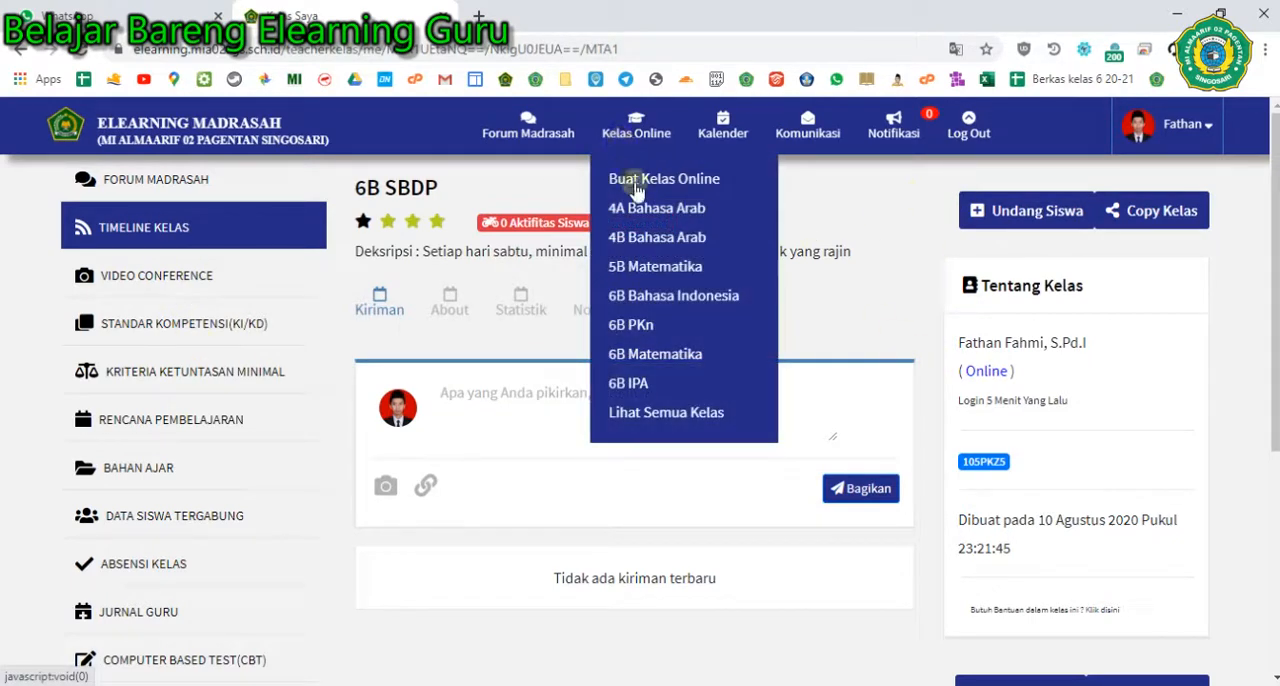
left_click(632, 303)
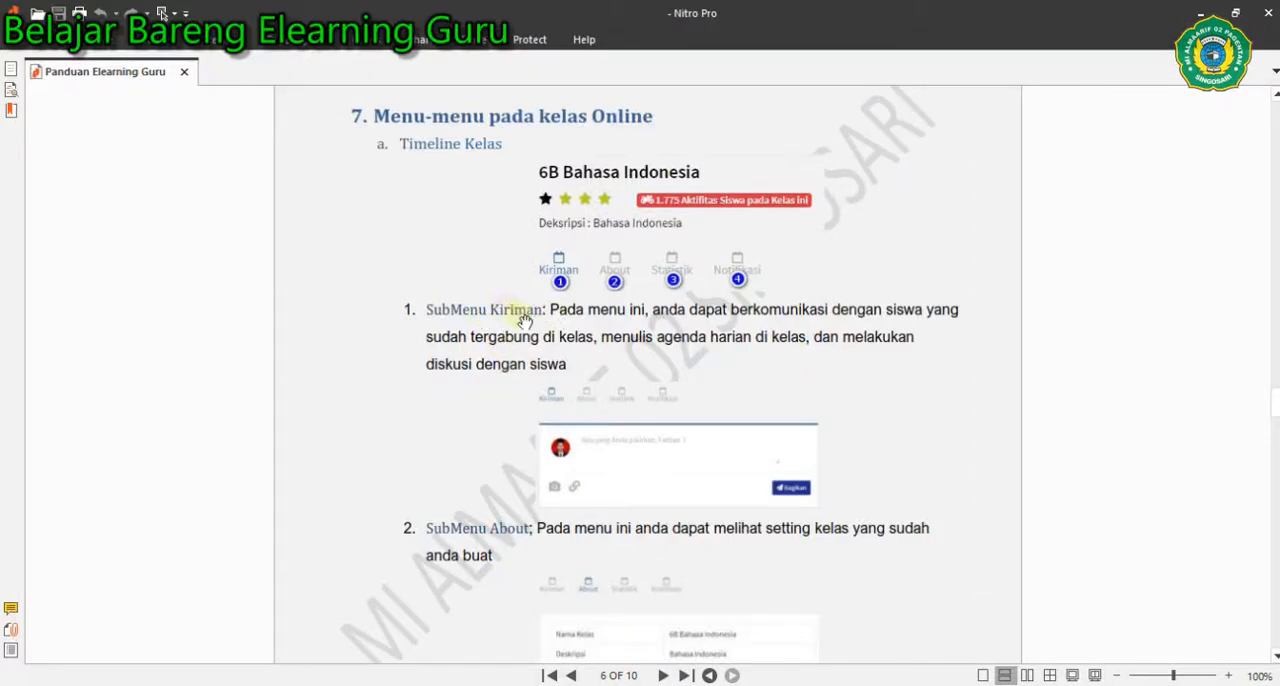
key("alt+Tab")
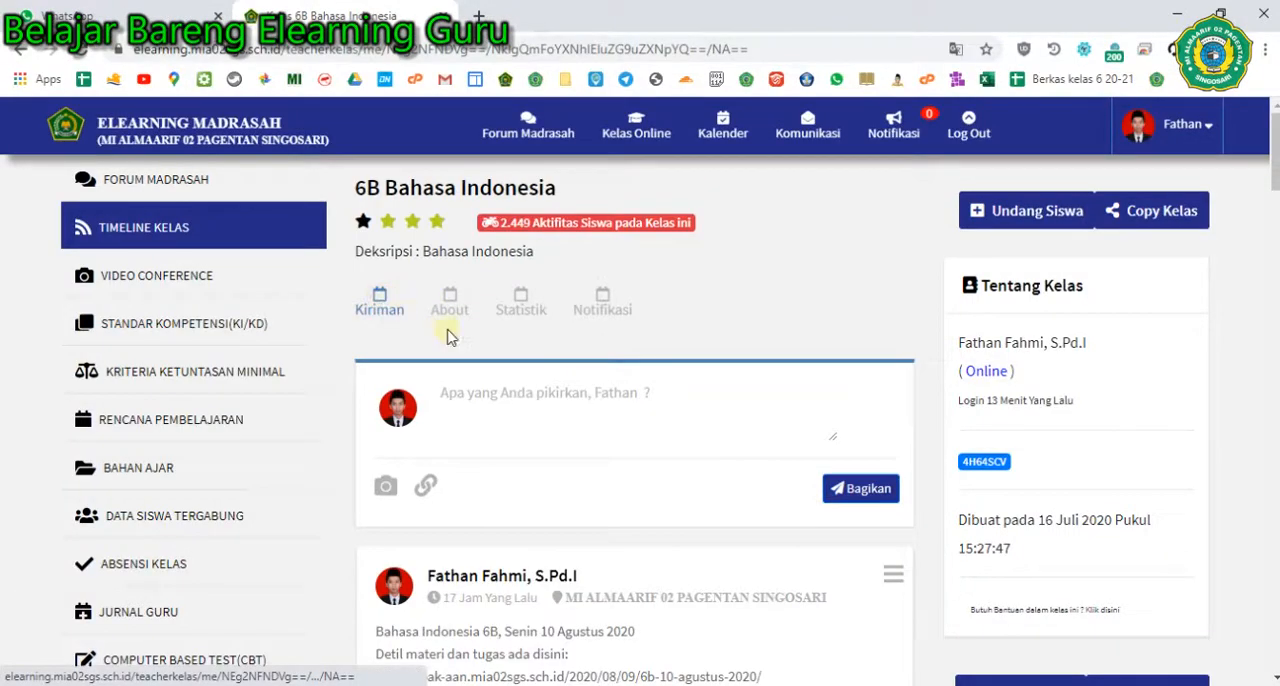
- Look through the 6B Bahasa Indonesia timeline, examining the post composer, the teacher's posts and the student comments
scroll(466, 343, "down", 2)
scroll(471, 337, "up", 2)
scroll(442, 388, "down", 1)
scroll(442, 388, "down", 1)
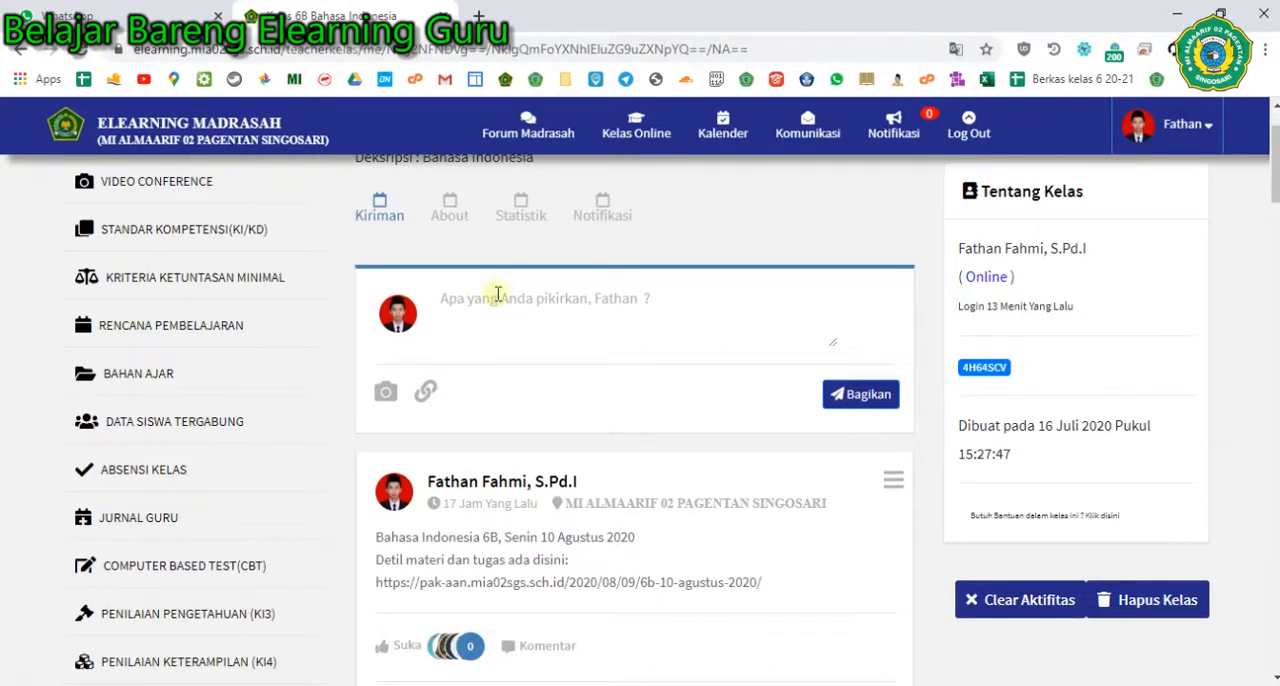
scroll(500, 344, "up", 1)
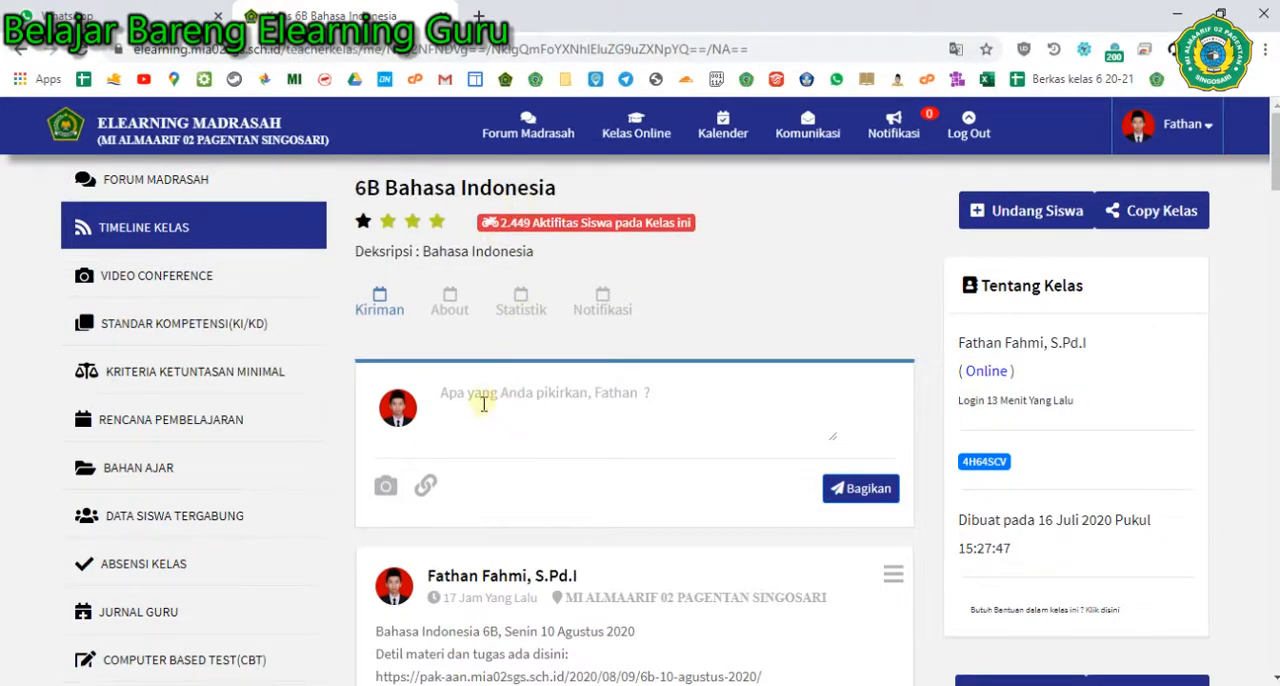
scroll(552, 423, "down", 8)
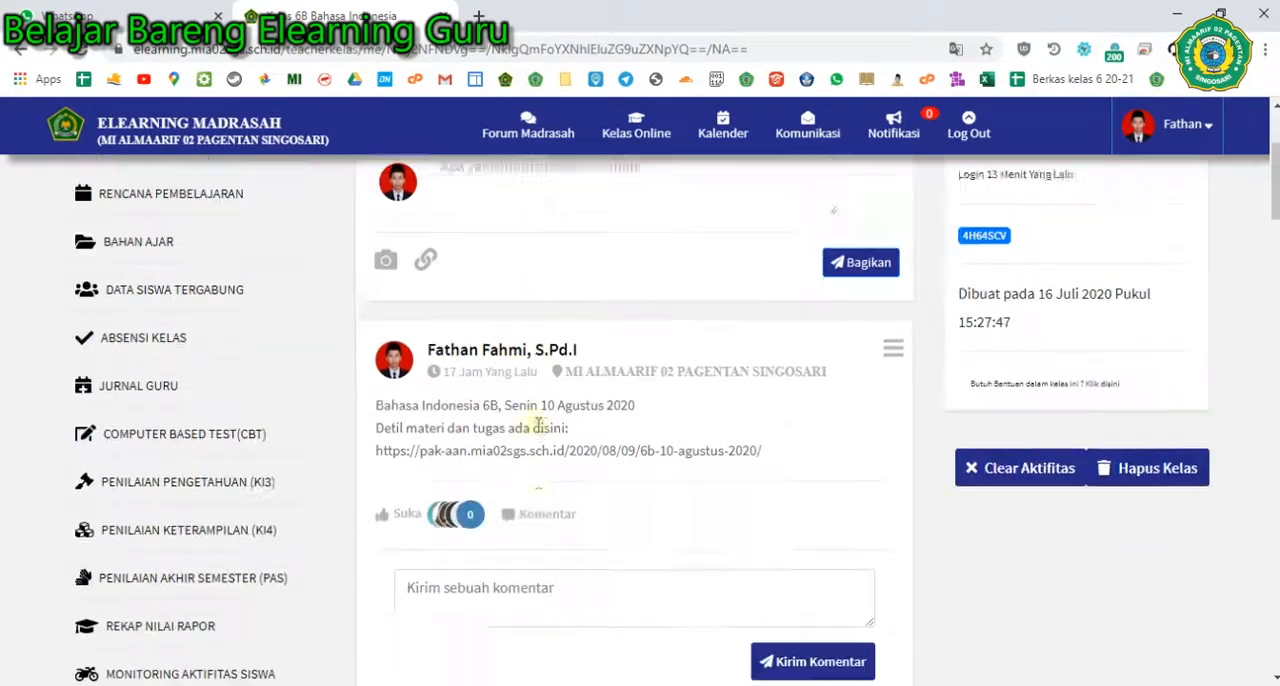
scroll(533, 460, "down", 1)
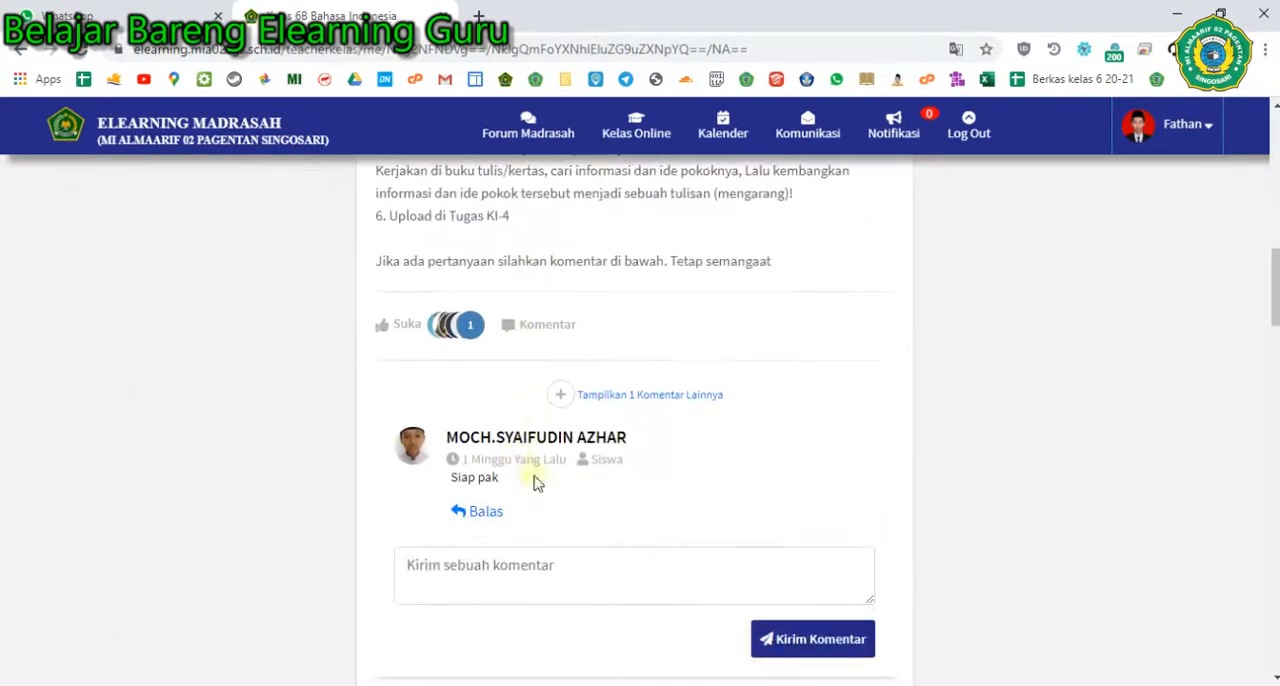
scroll(540, 485, "up", 10)
scroll(540, 480, "down", 5)
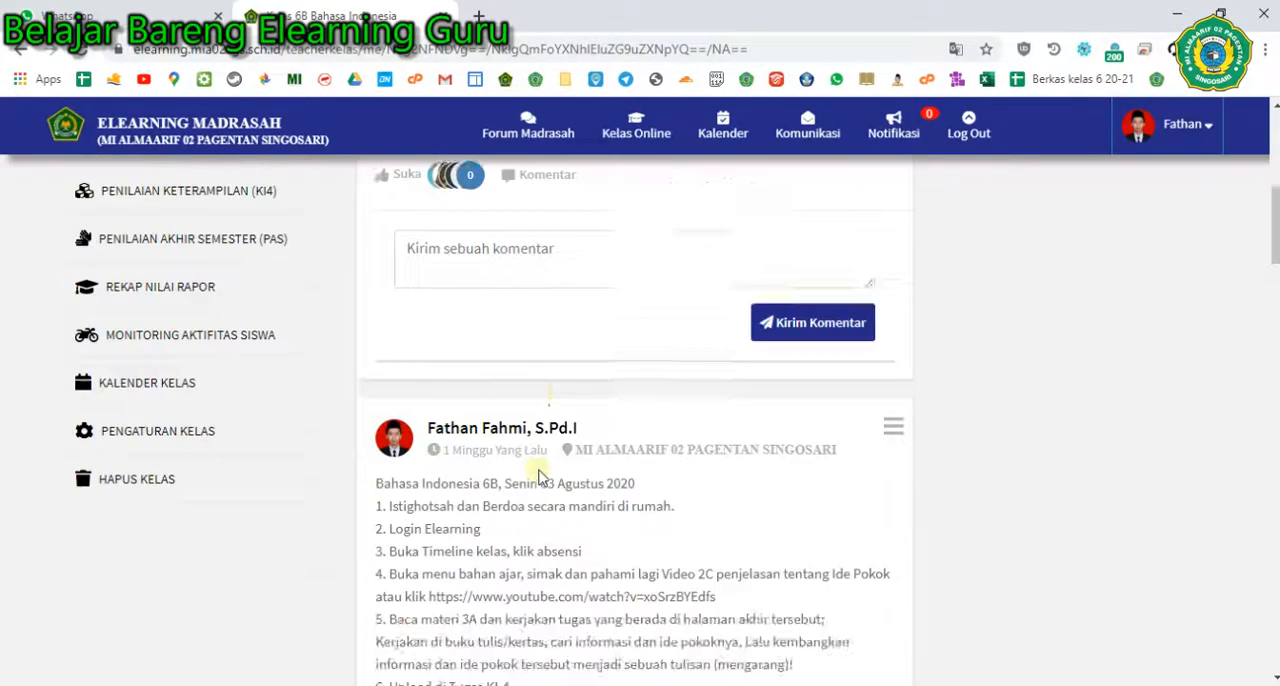
scroll(540, 478, "up", 5)
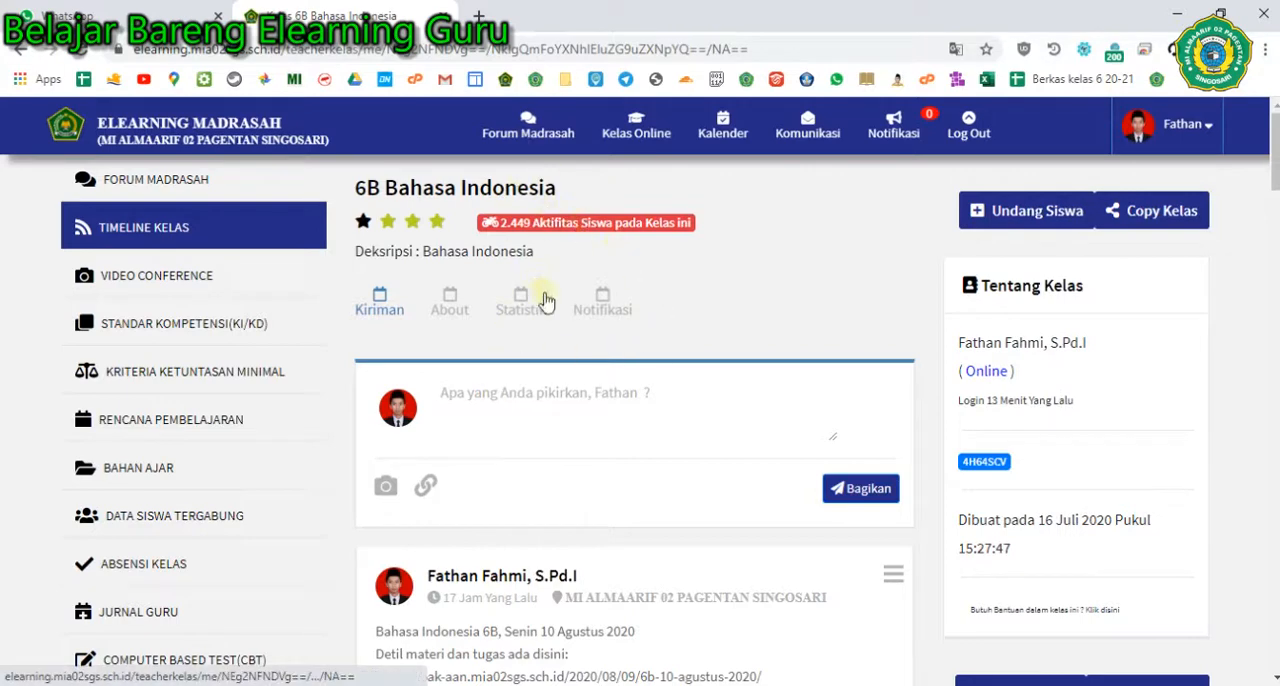
- Open Forum Madrasah and look through the school-wide post and its comments
left_click(523, 128)
scroll(472, 563, "down", 3)
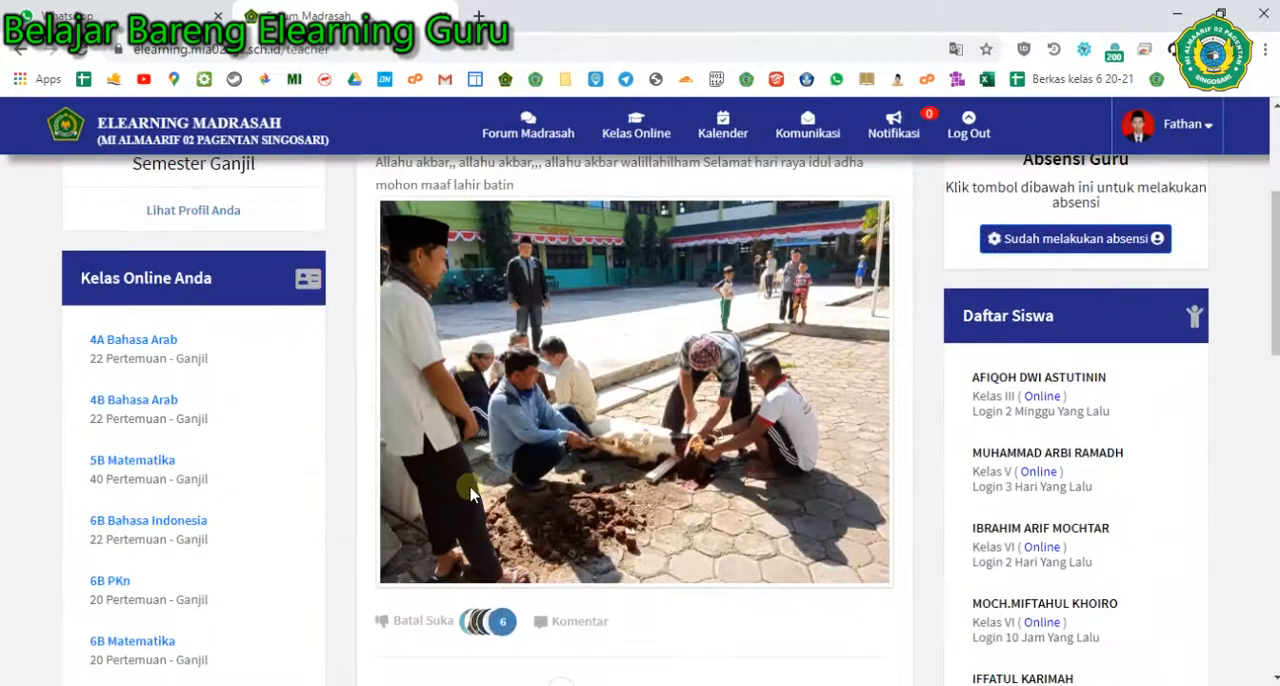
scroll(471, 437, "down", 6)
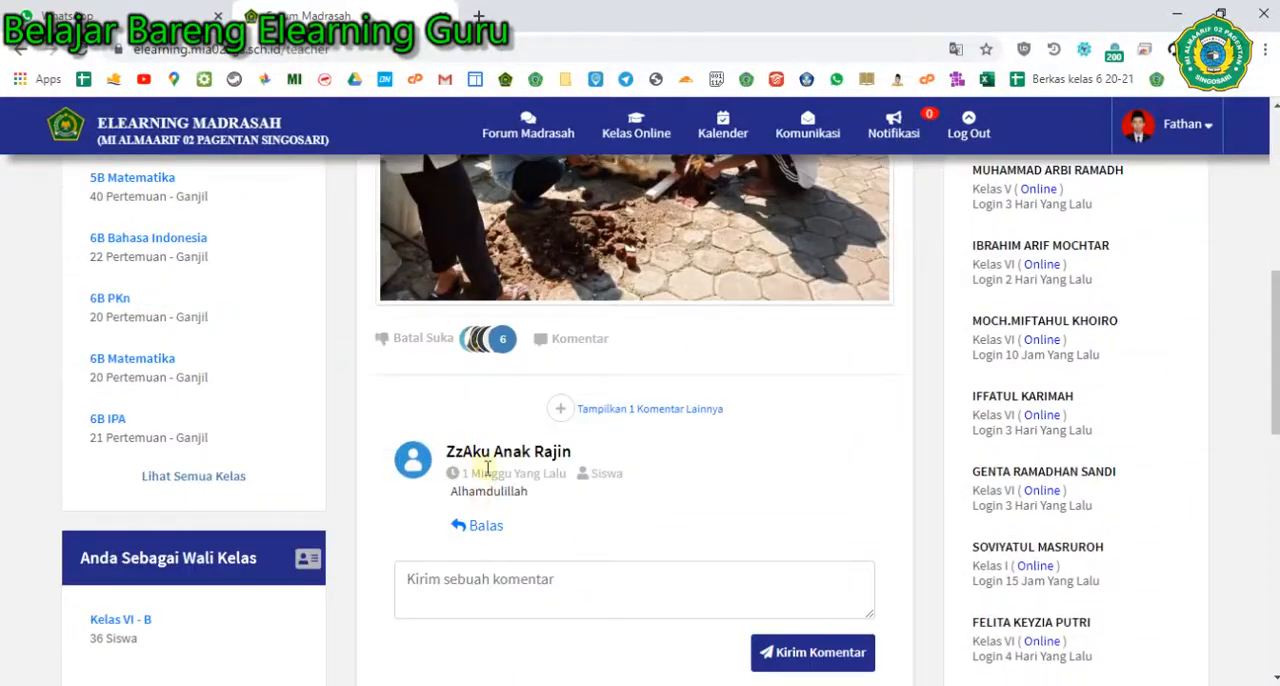
scroll(487, 466, "up", 6)
- Reopen the 6B Bahasa Indonesia class and view its most recent timeline post
mouse_move(634, 147)
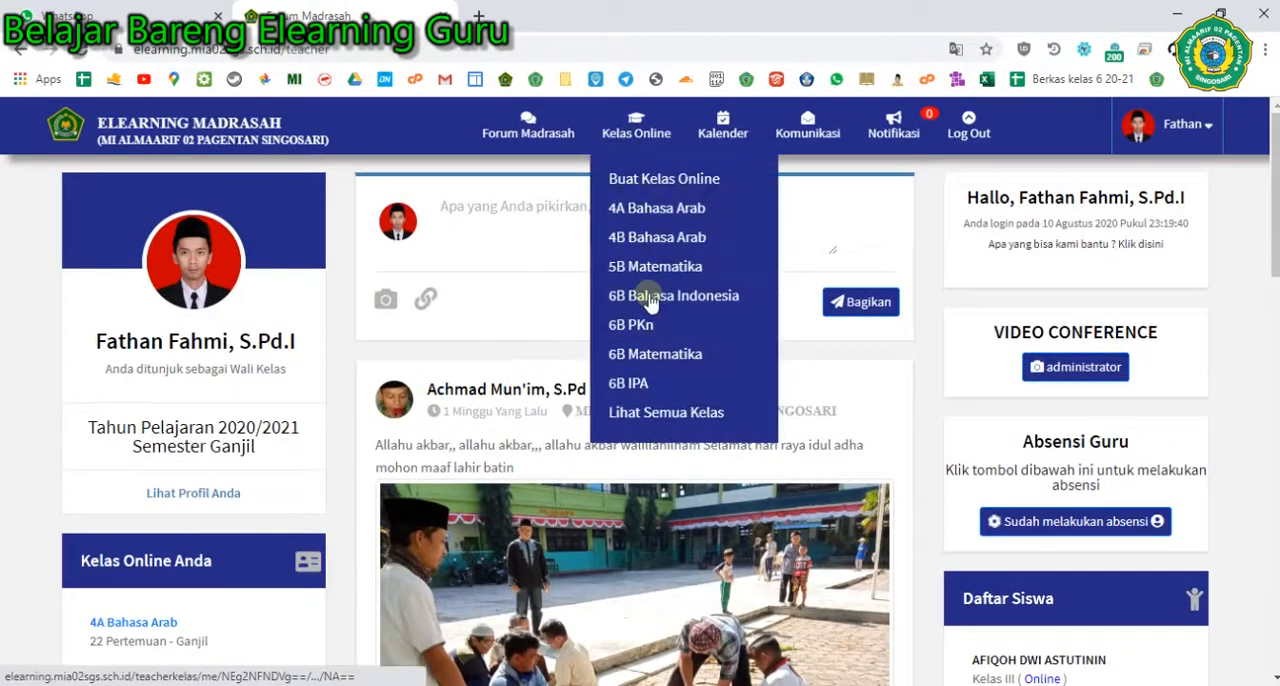
left_click(648, 296)
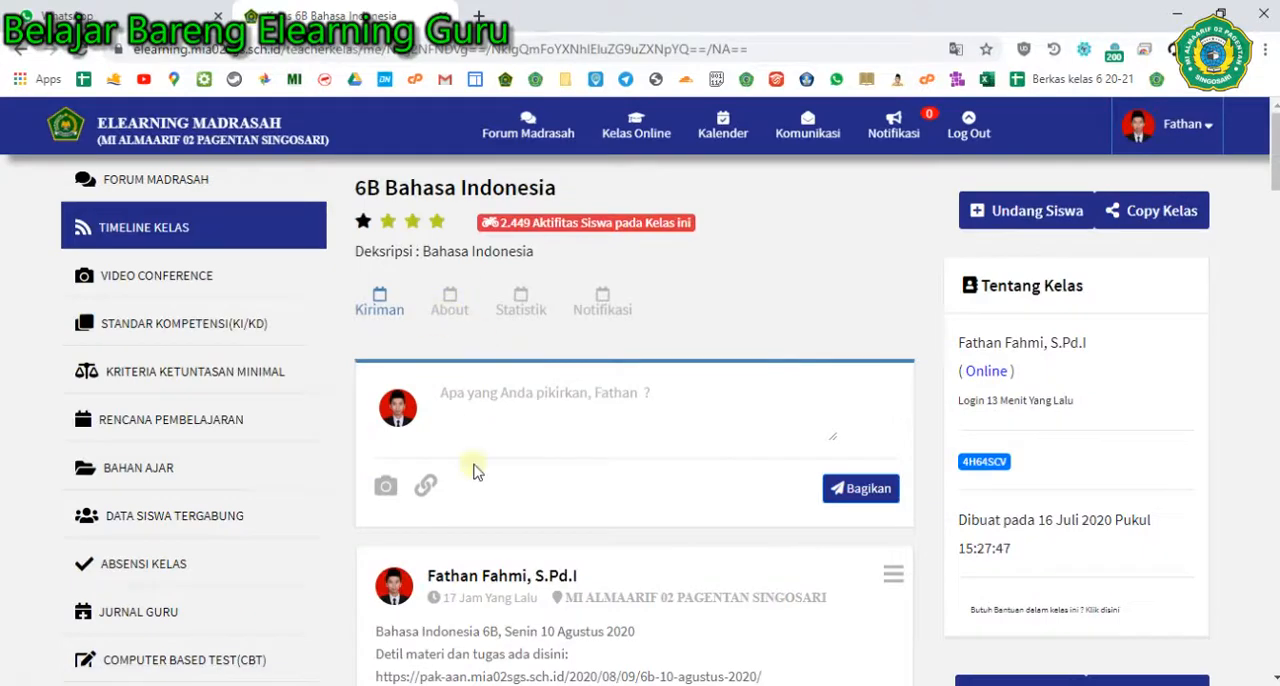
scroll(500, 478, "down", 3)
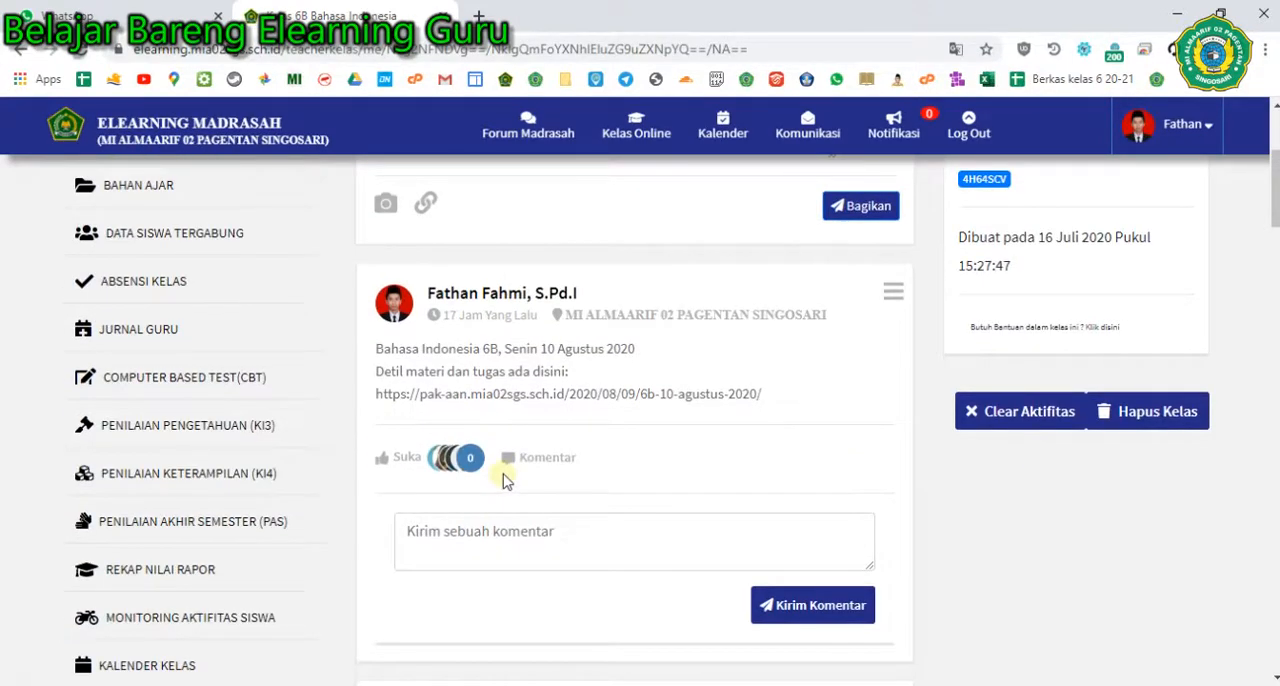
scroll(510, 495, "up", 3)
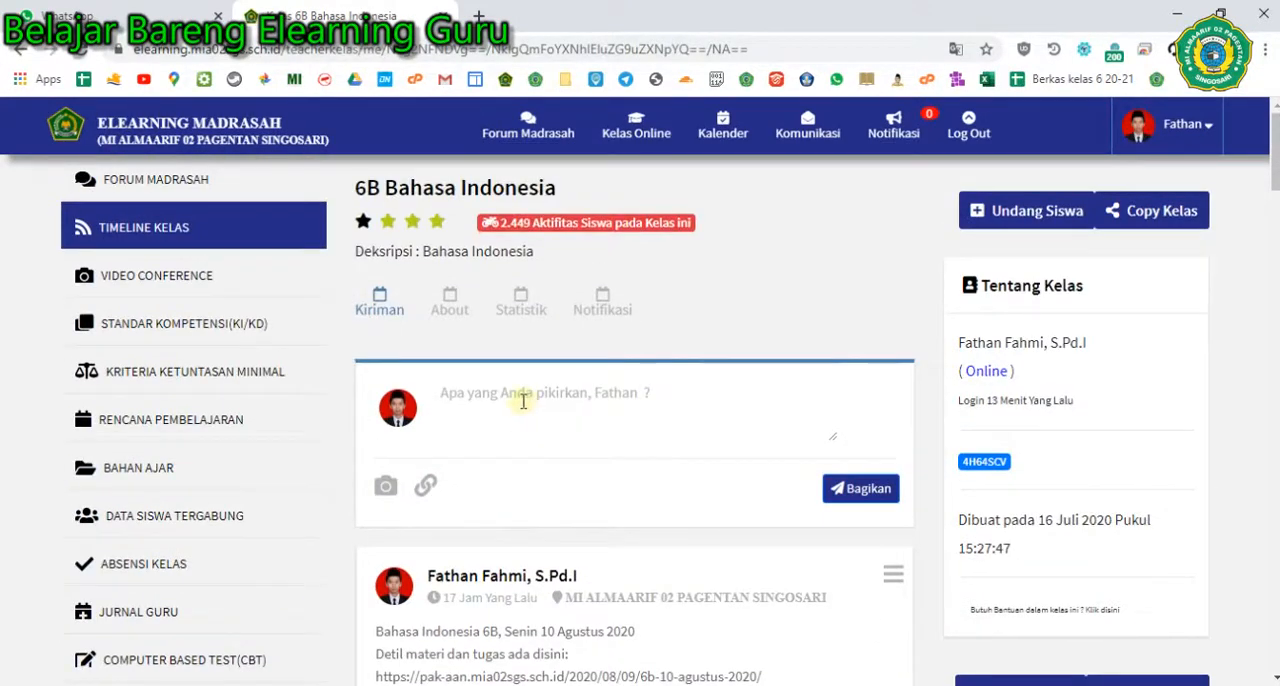
- Read through the older assignment posts on the 6B Bahasa Indonesia timeline and examine the comment options on the newest one
scroll(514, 396, "down", 4)
scroll(510, 408, "down", 1)
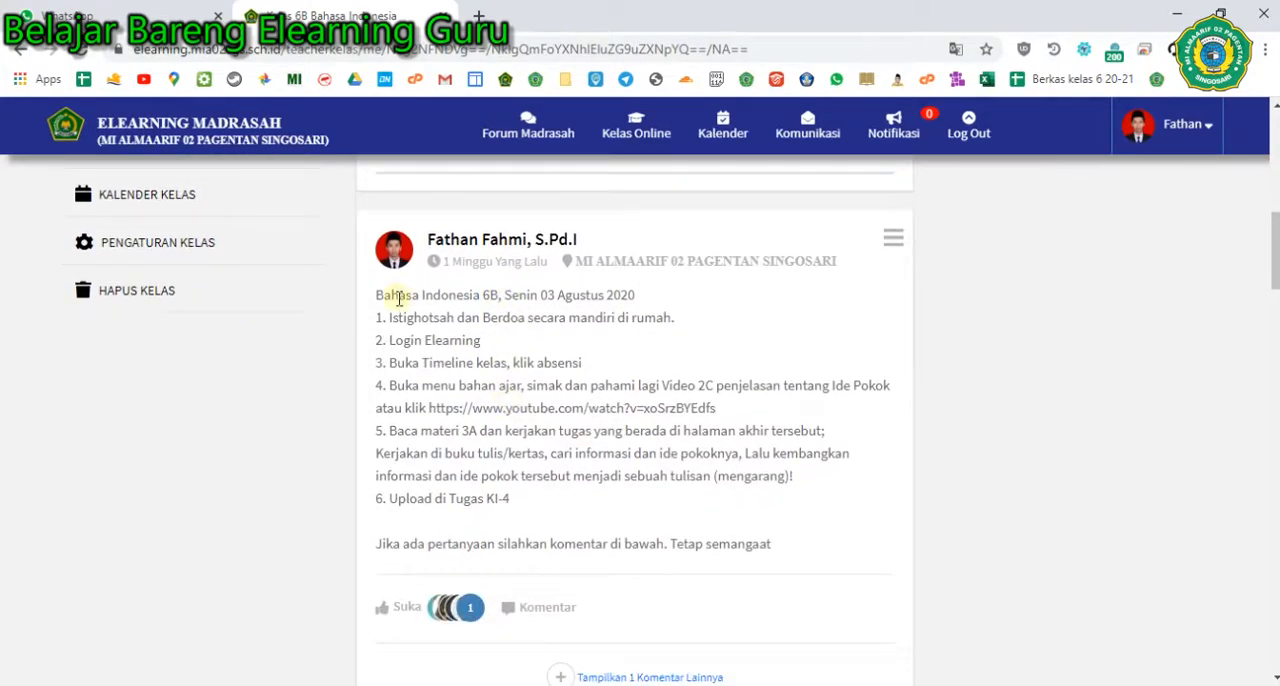
scroll(453, 342, "down", 9)
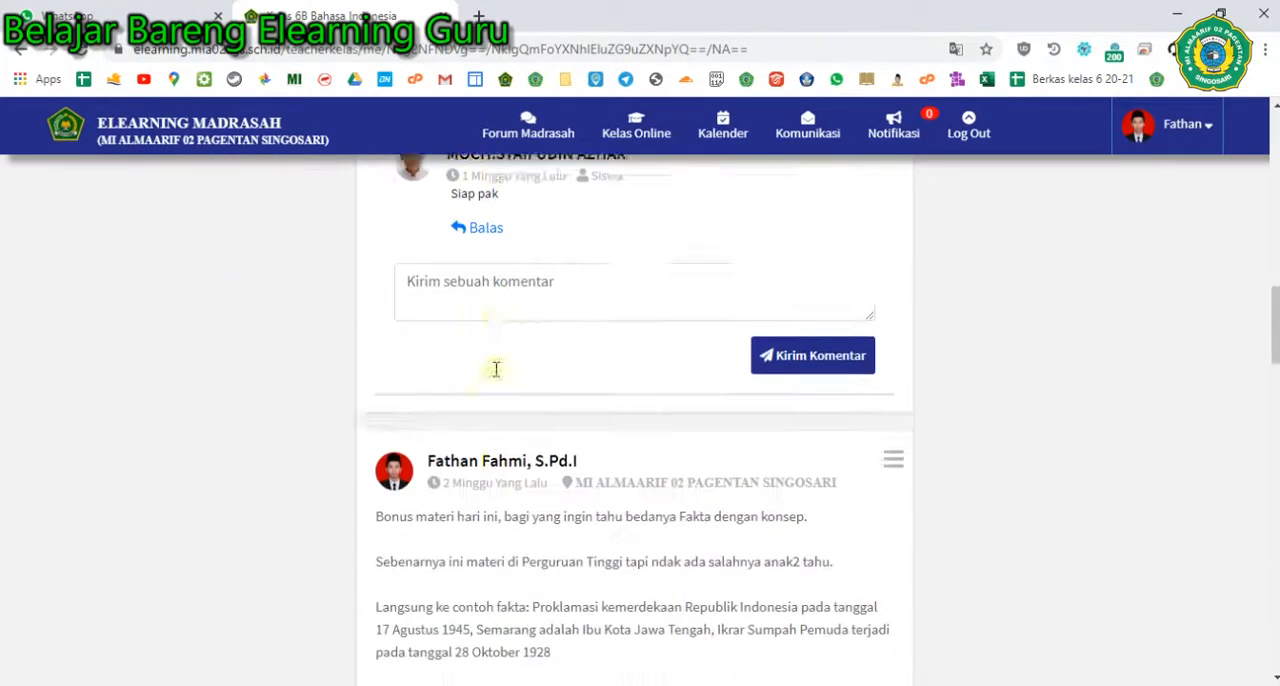
scroll(493, 375, "down", 7)
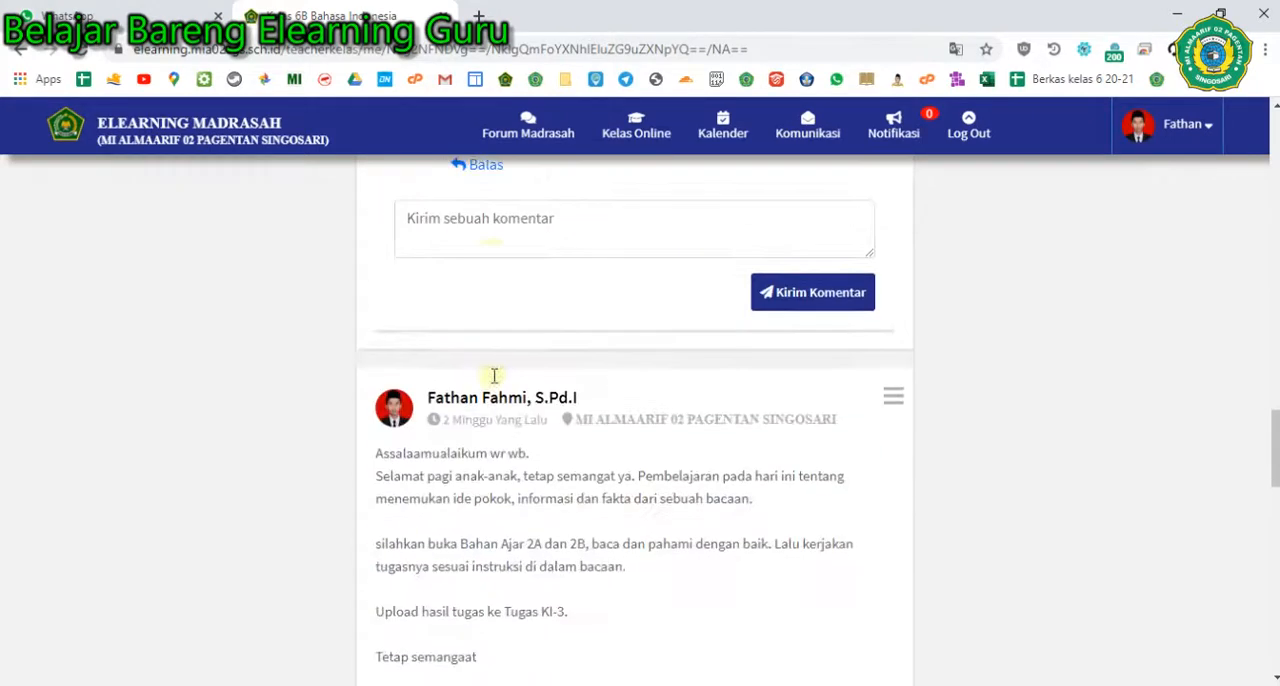
scroll(493, 383, "up", 10)
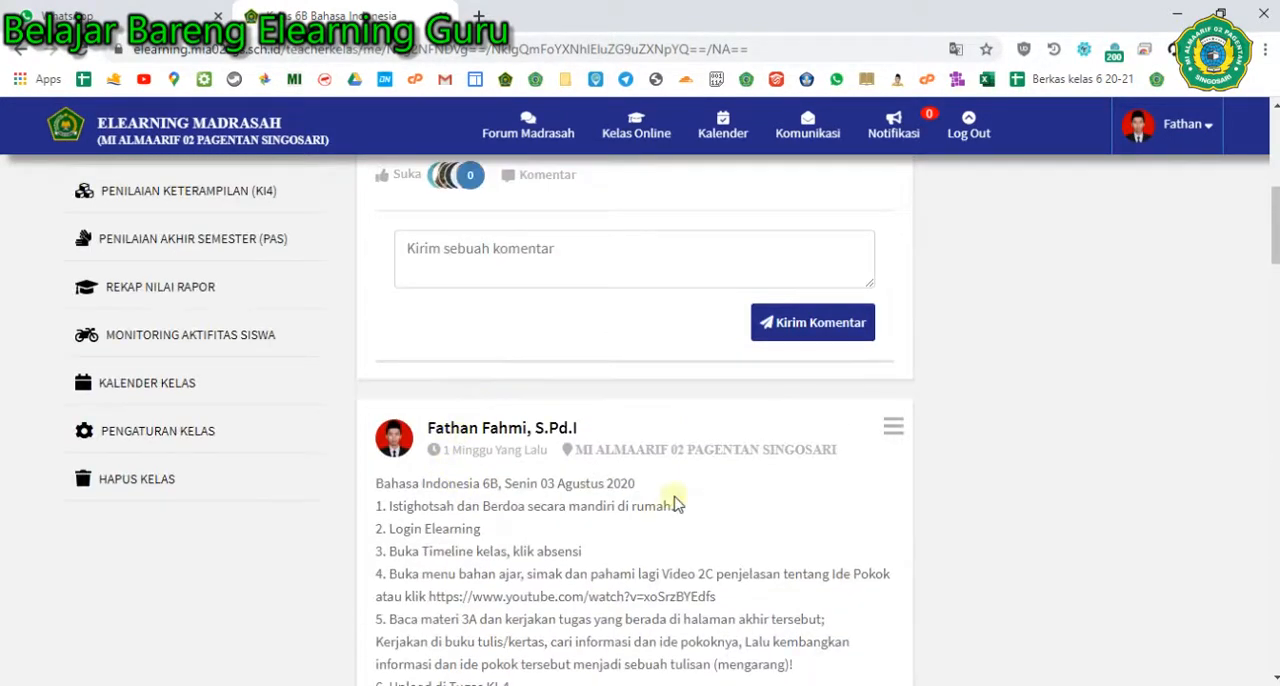
scroll(476, 390, "up", 3)
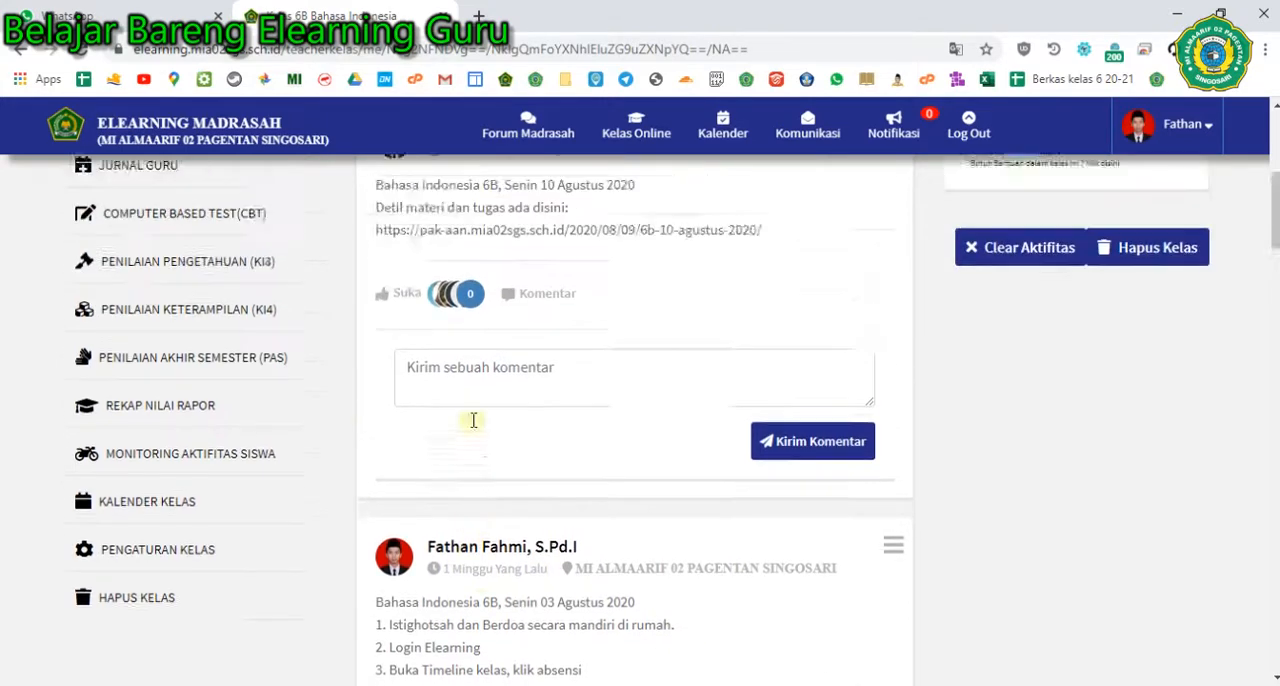
scroll(548, 274, "up", 3)
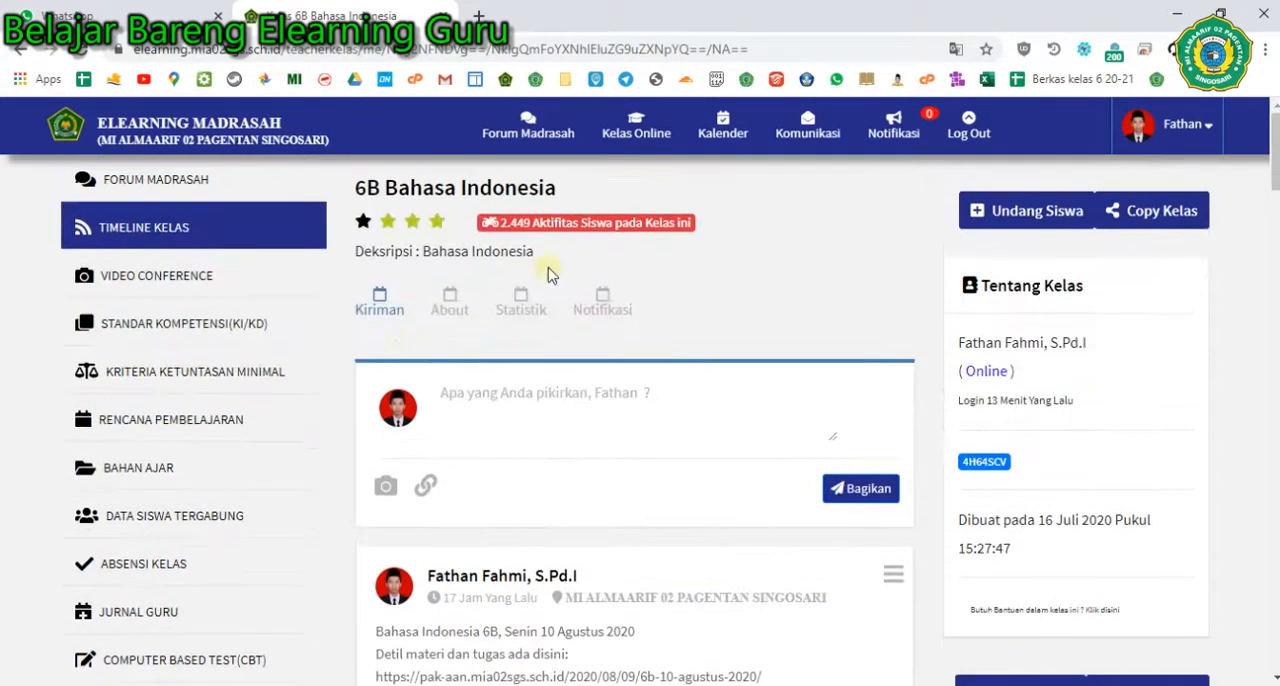
scroll(470, 341, "down", 4)
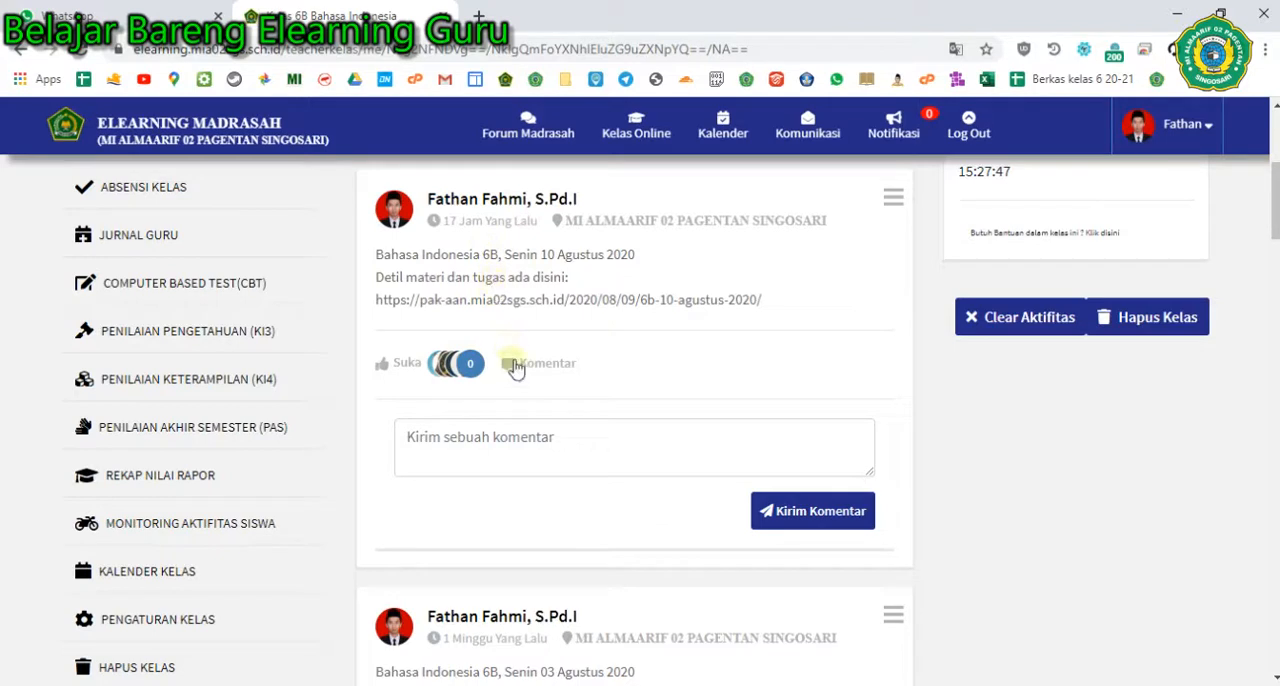
scroll(534, 380, "up", 2)
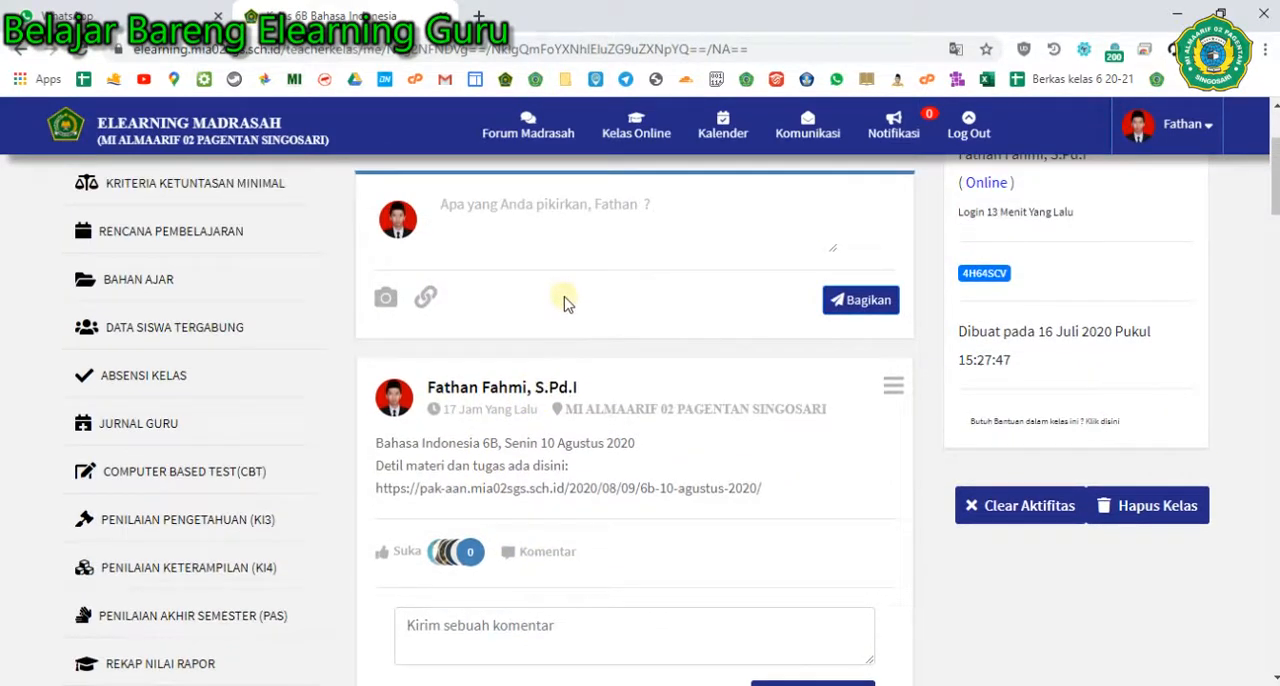
- Open the 6B PKn class and find the "#Tugas Diskusi PKn KD 3.1" discussion post on its timeline
left_click(624, 126)
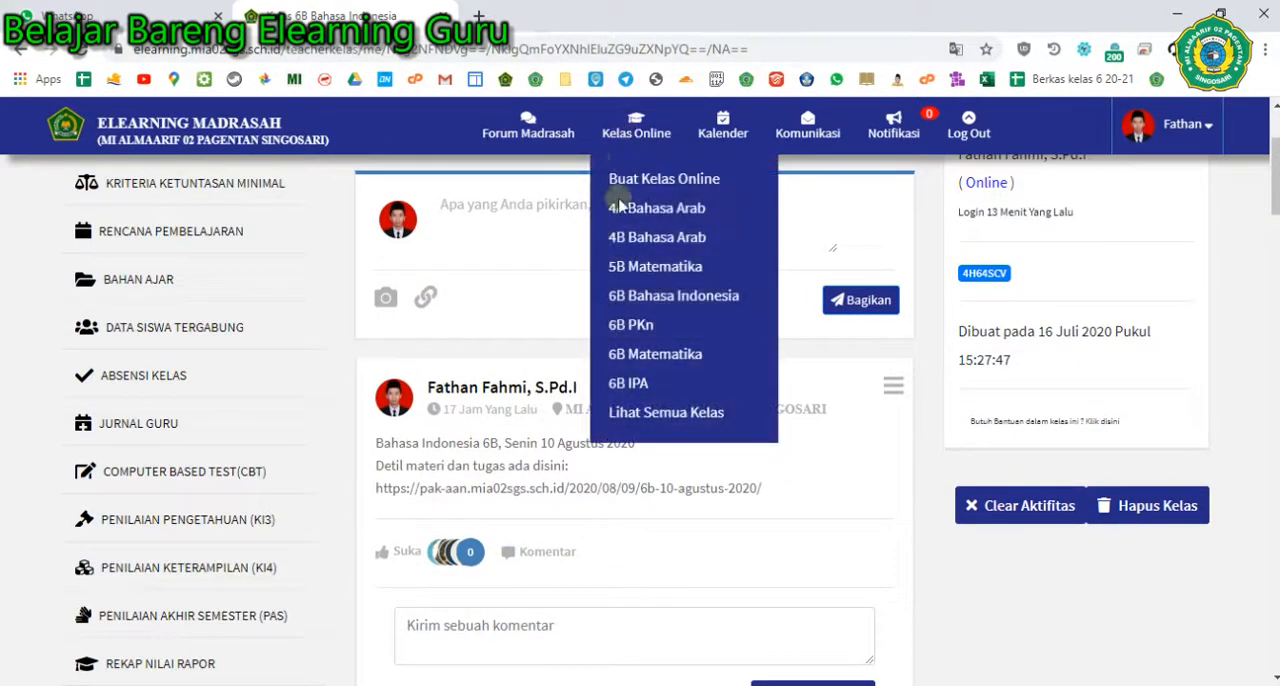
left_click(617, 325)
scroll(530, 375, "down", 15)
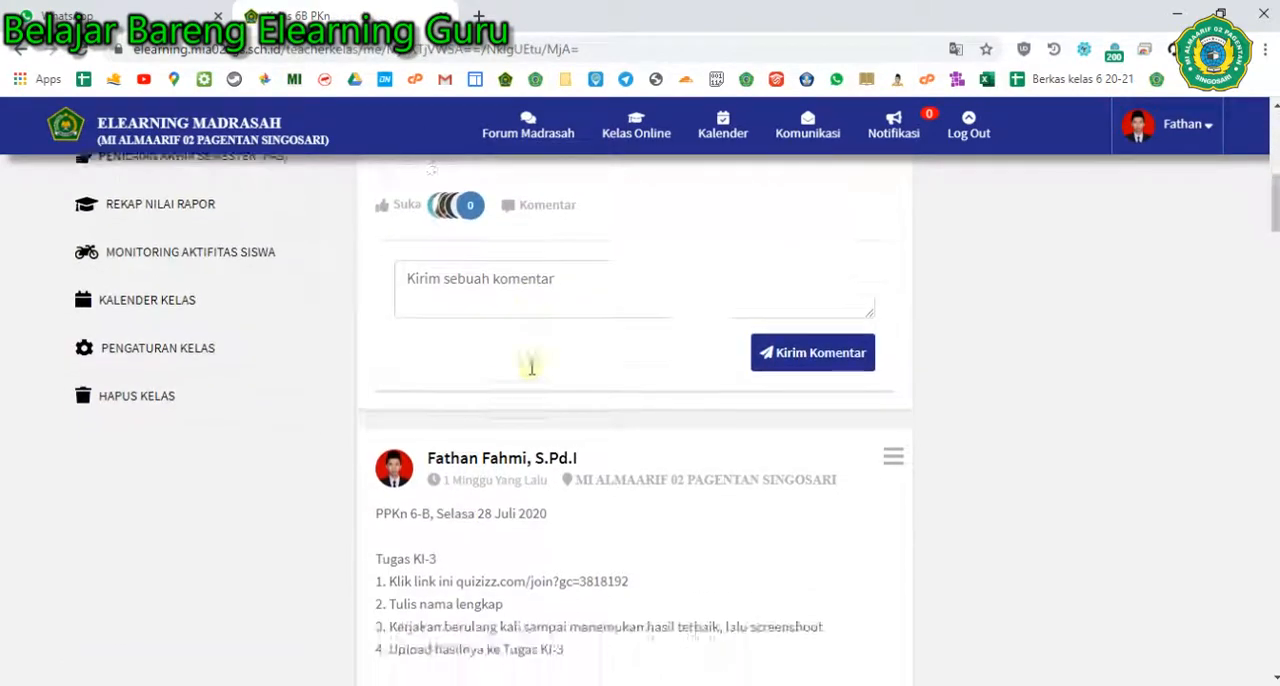
scroll(530, 375, "down", 8)
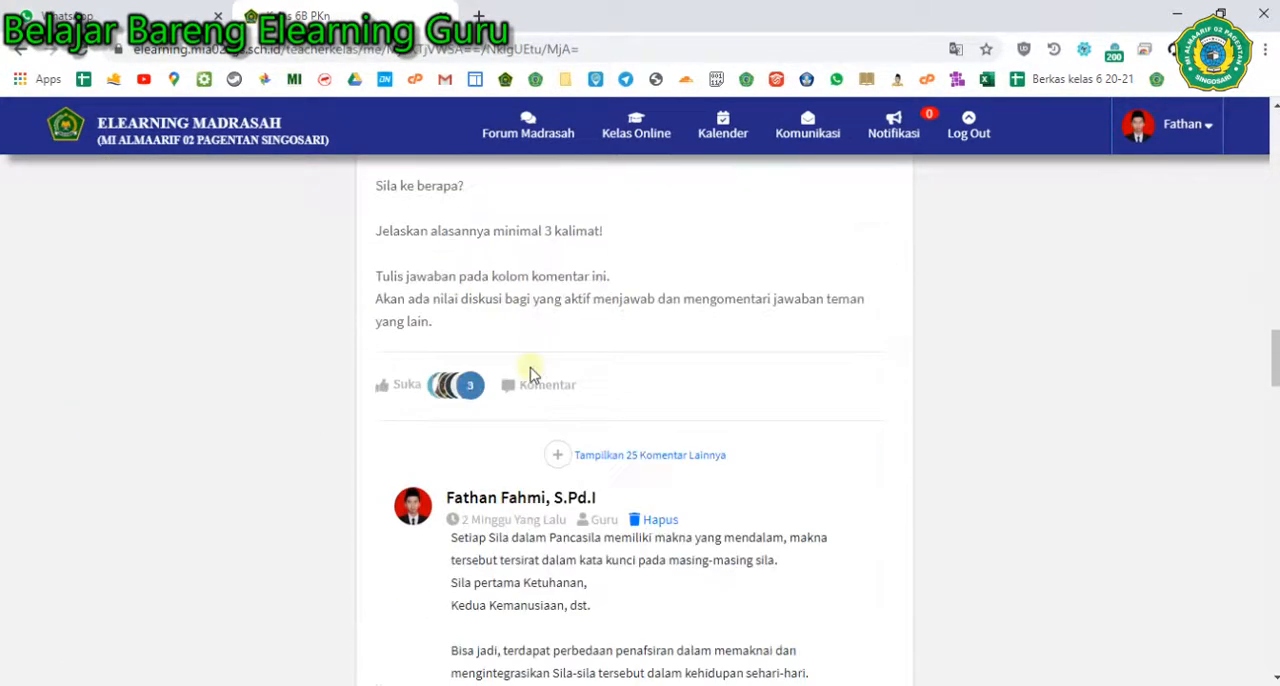
scroll(530, 375, "up", 3)
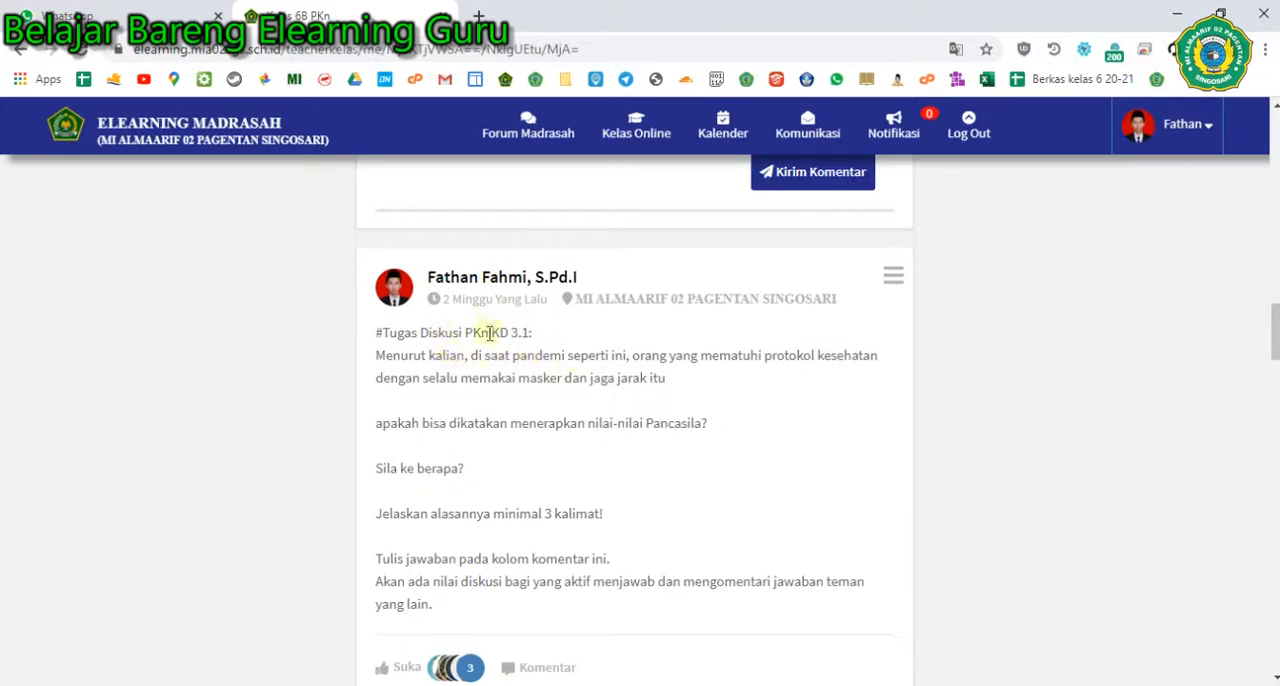
scroll(500, 362, "down", 3)
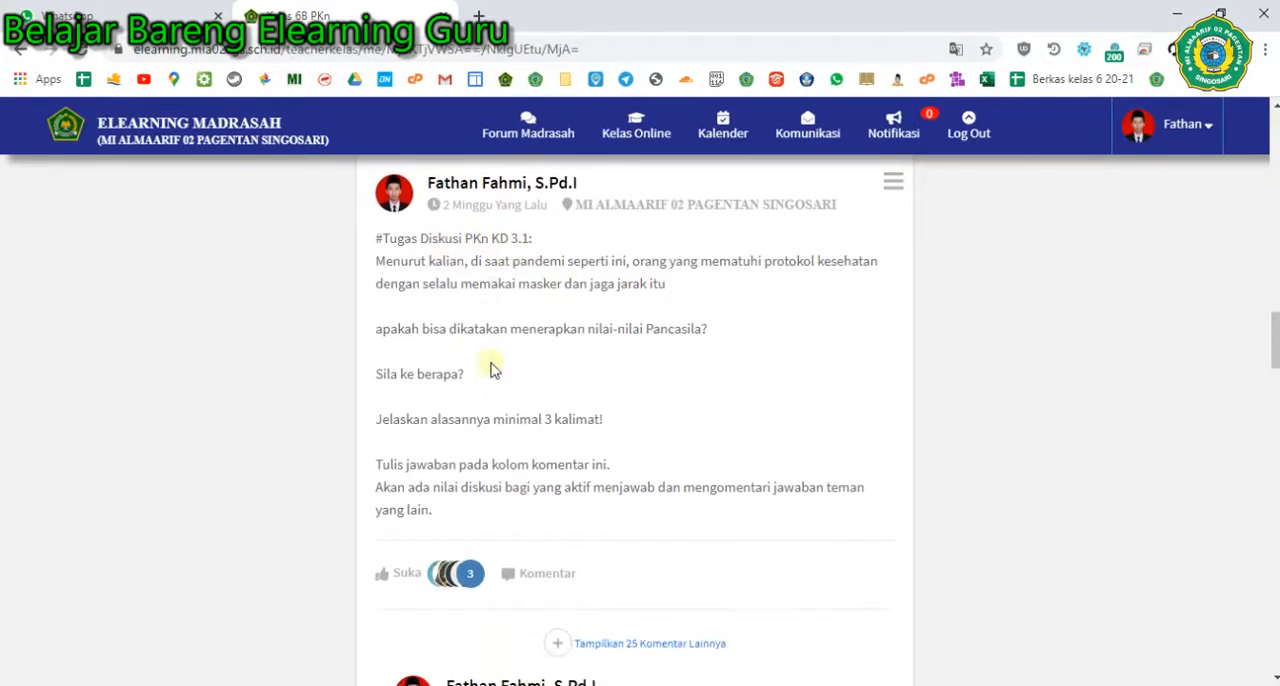
- Expand the hidden comments on the PKn KD 3.1 discussion post and read the students' answers
left_click(624, 458)
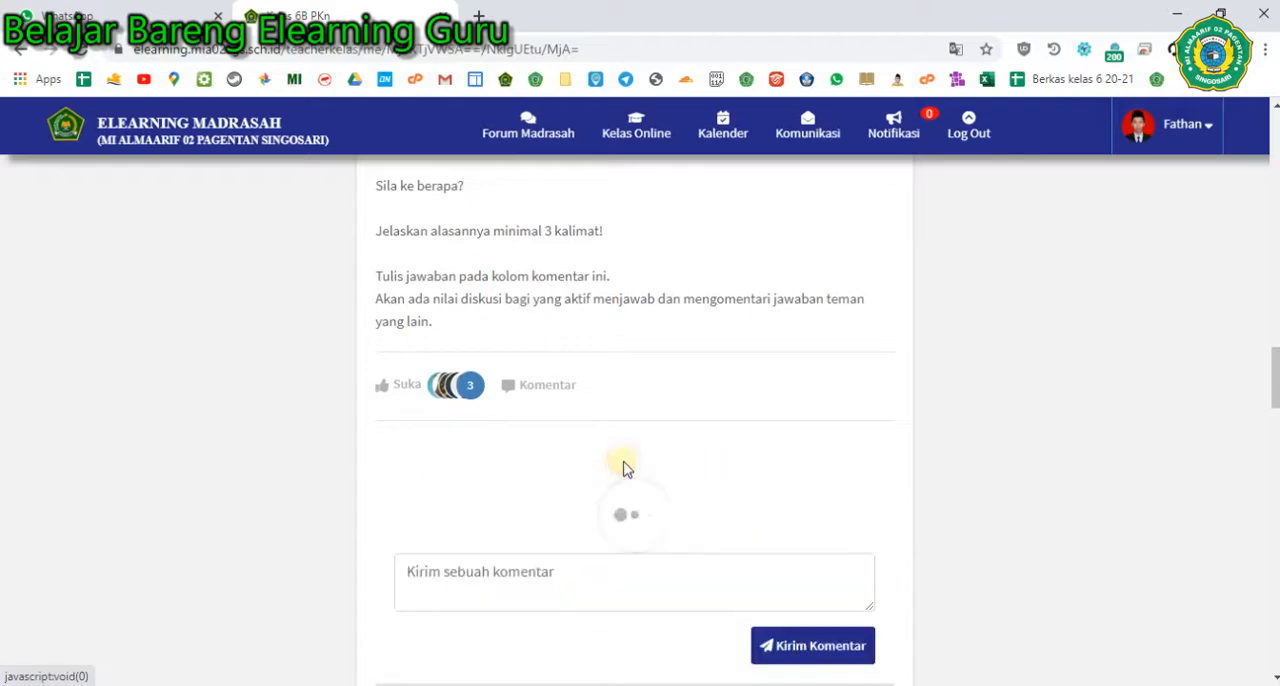
scroll(514, 410, "down", 1)
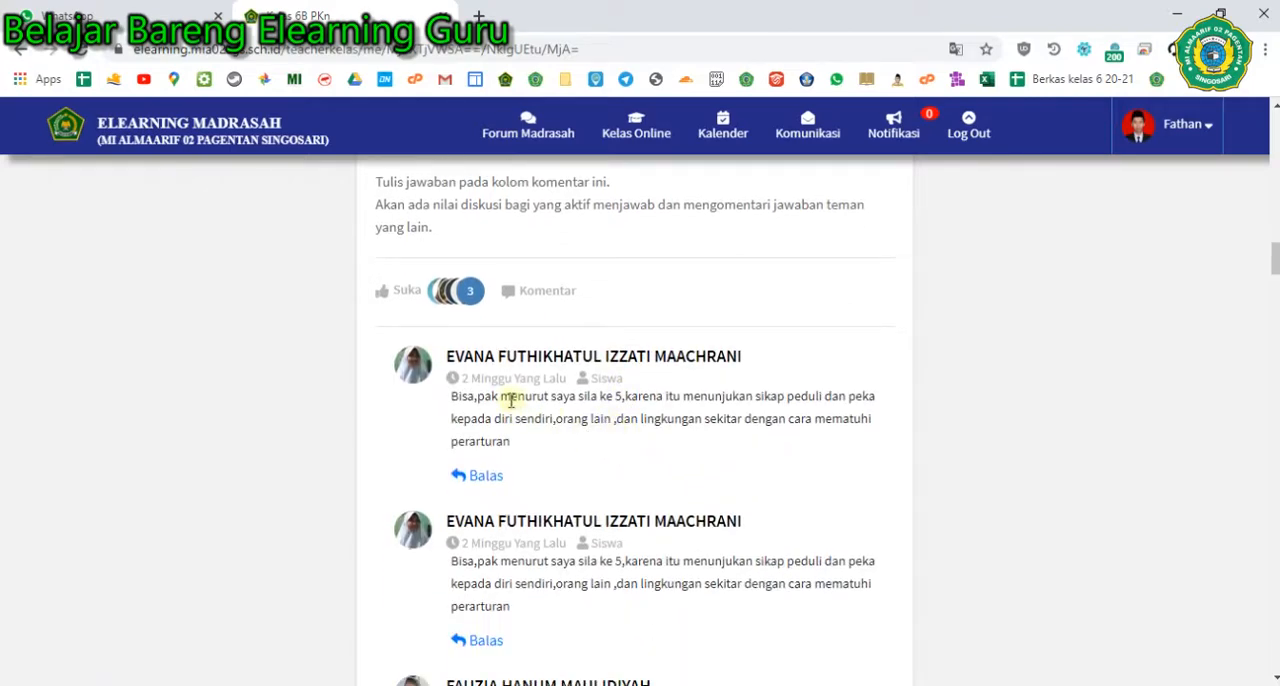
scroll(512, 400, "up", 2)
scroll(508, 449, "down", 2)
scroll(479, 440, "up", 3)
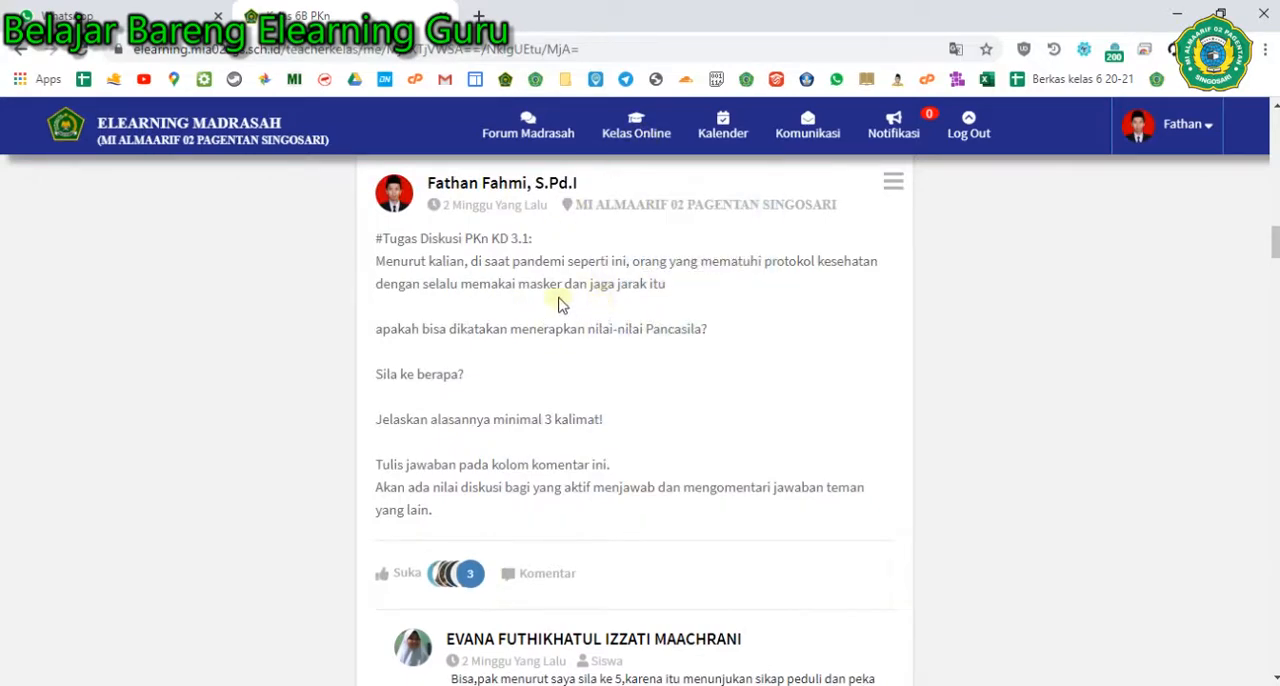
scroll(549, 318, "down", 3)
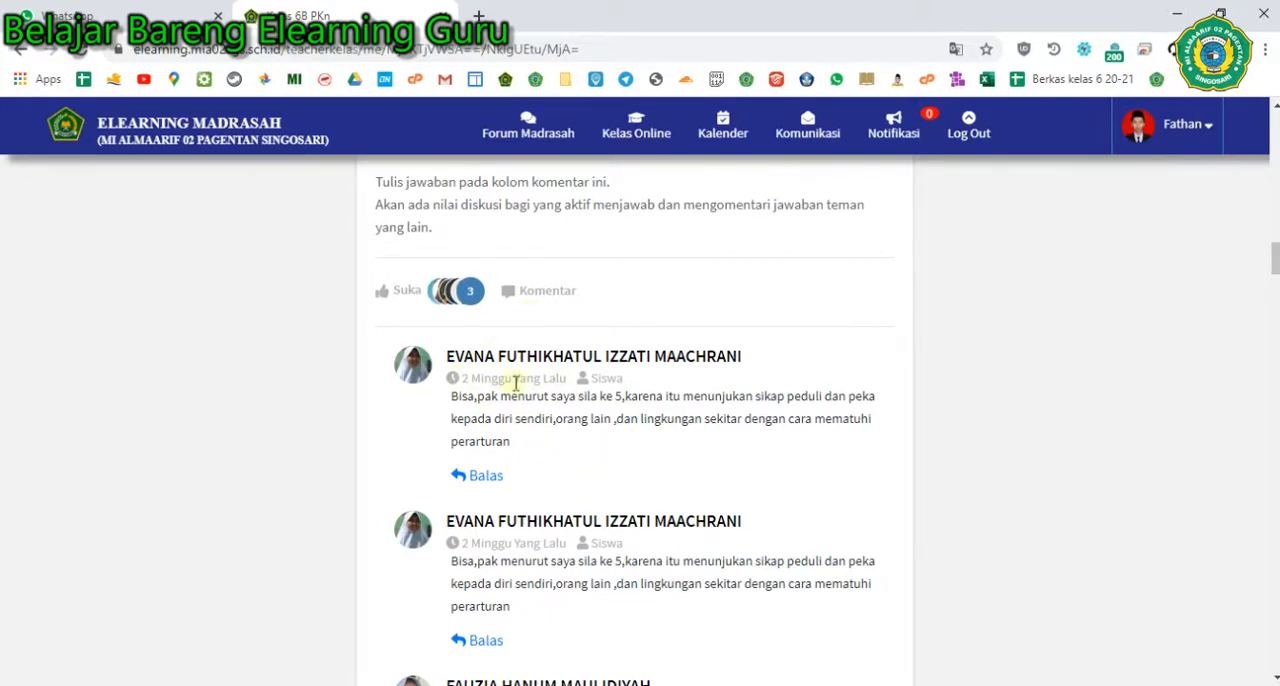
- Return to the post composer on the 6B PKn timeline and check its photo attachment picker without attaching a file
scroll(610, 440, "up", 6)
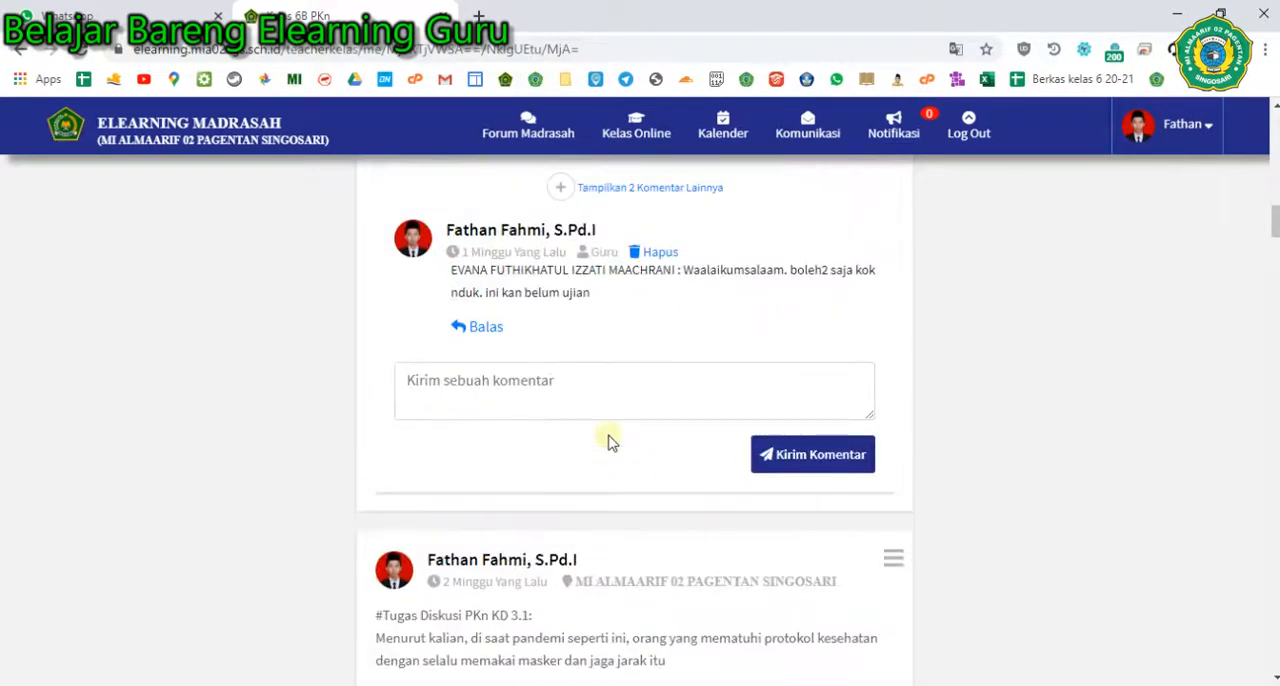
scroll(1275, 230, "up", 10)
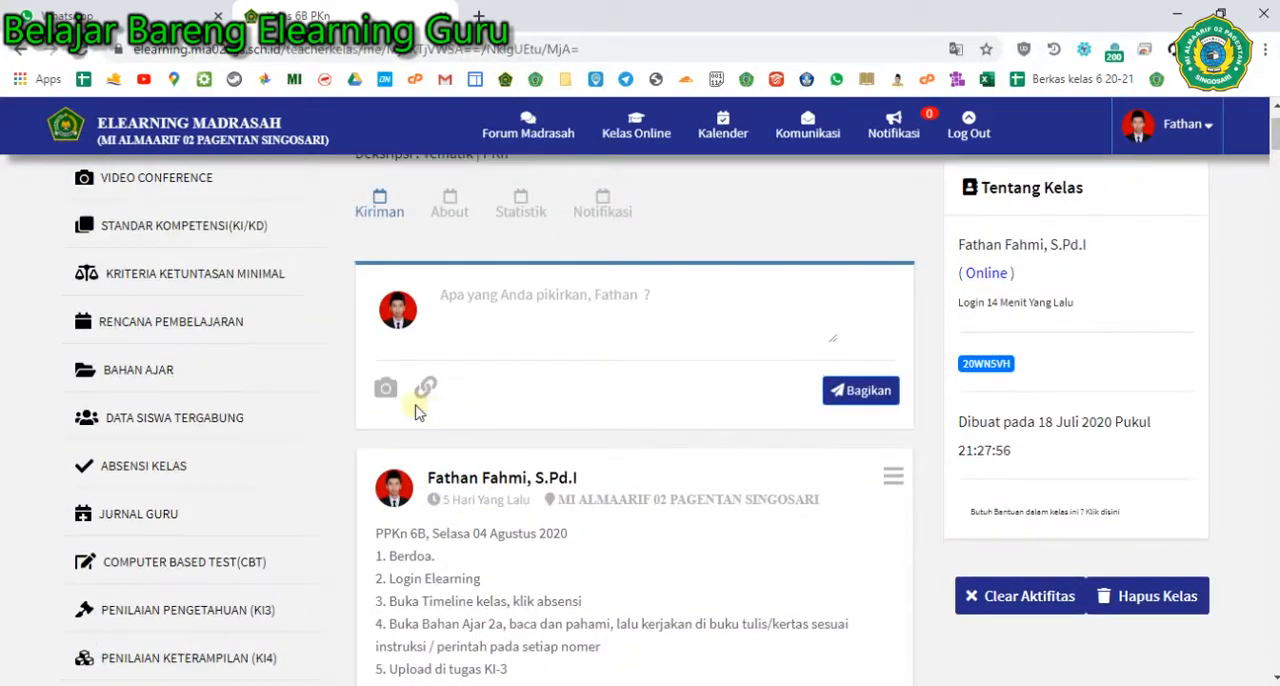
left_click(386, 388)
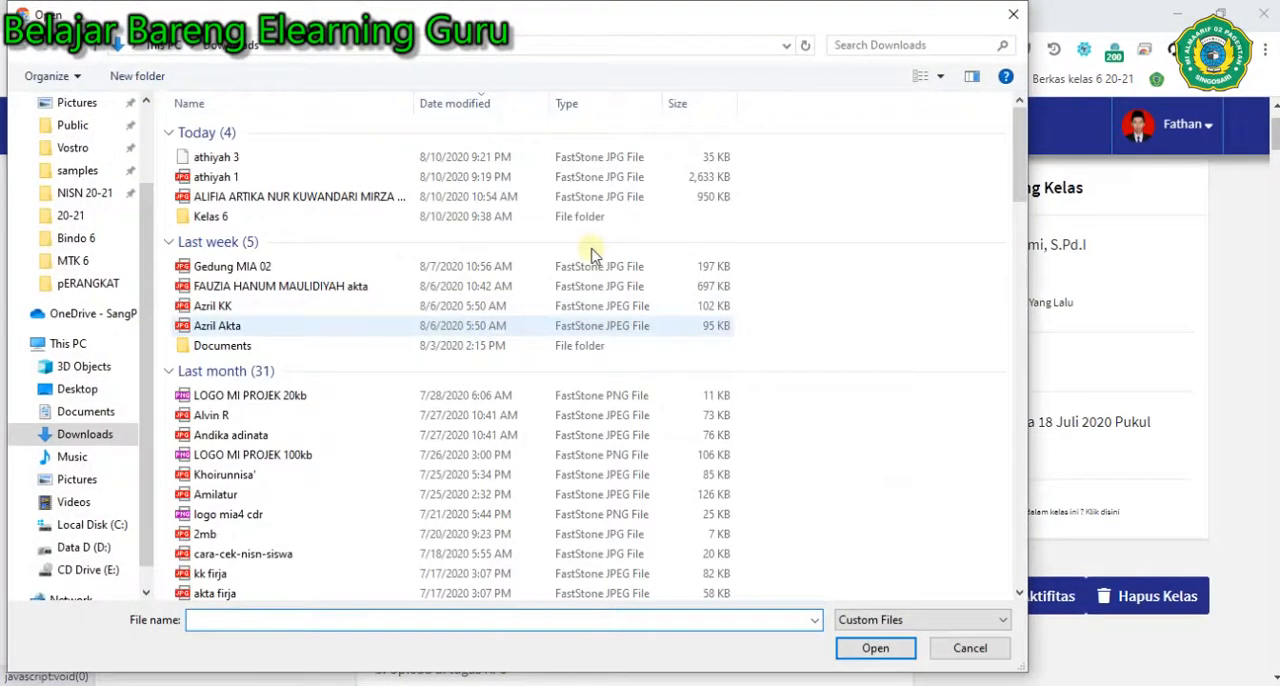
key("Escape")
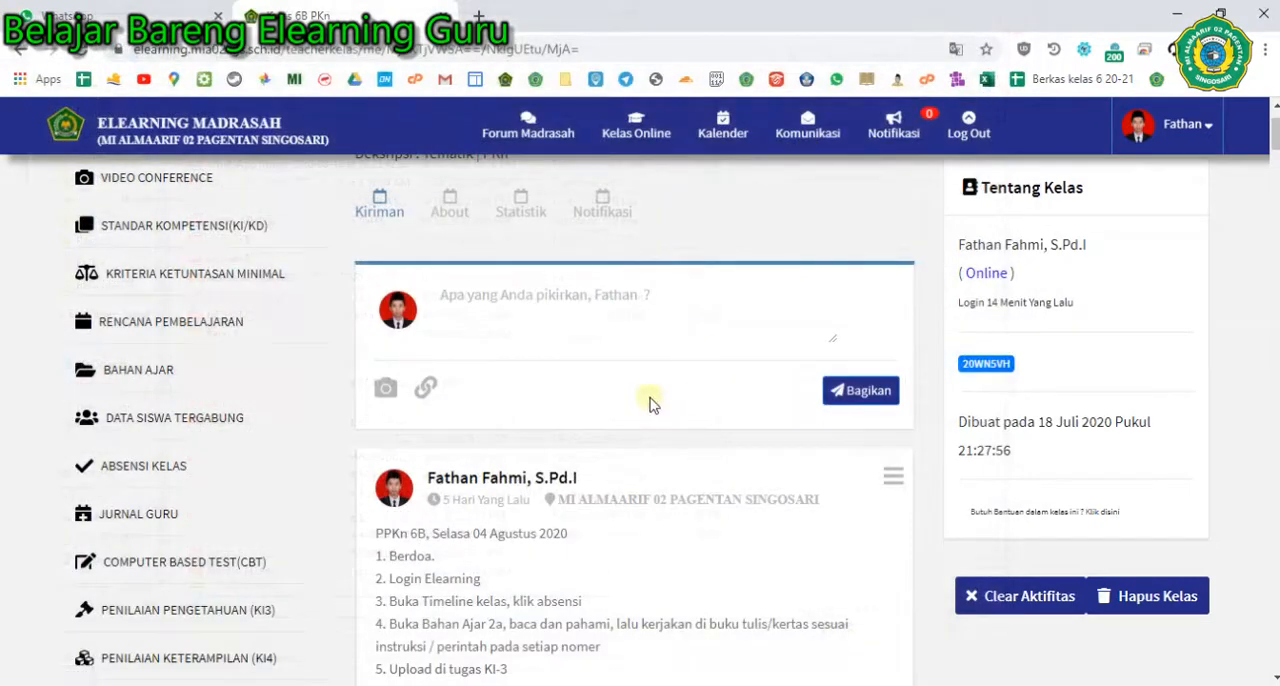
scroll(585, 345, "up", 1)
scroll(255, 430, "down", 1)
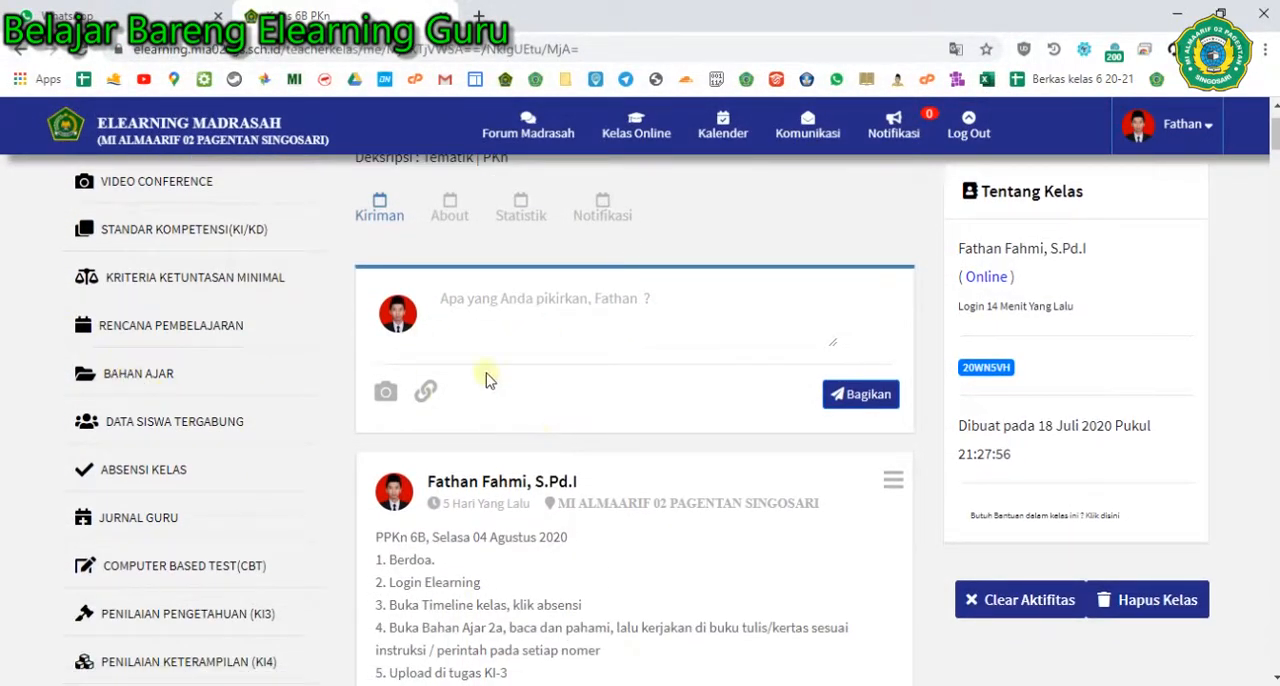
scroll(575, 420, "up", 1)
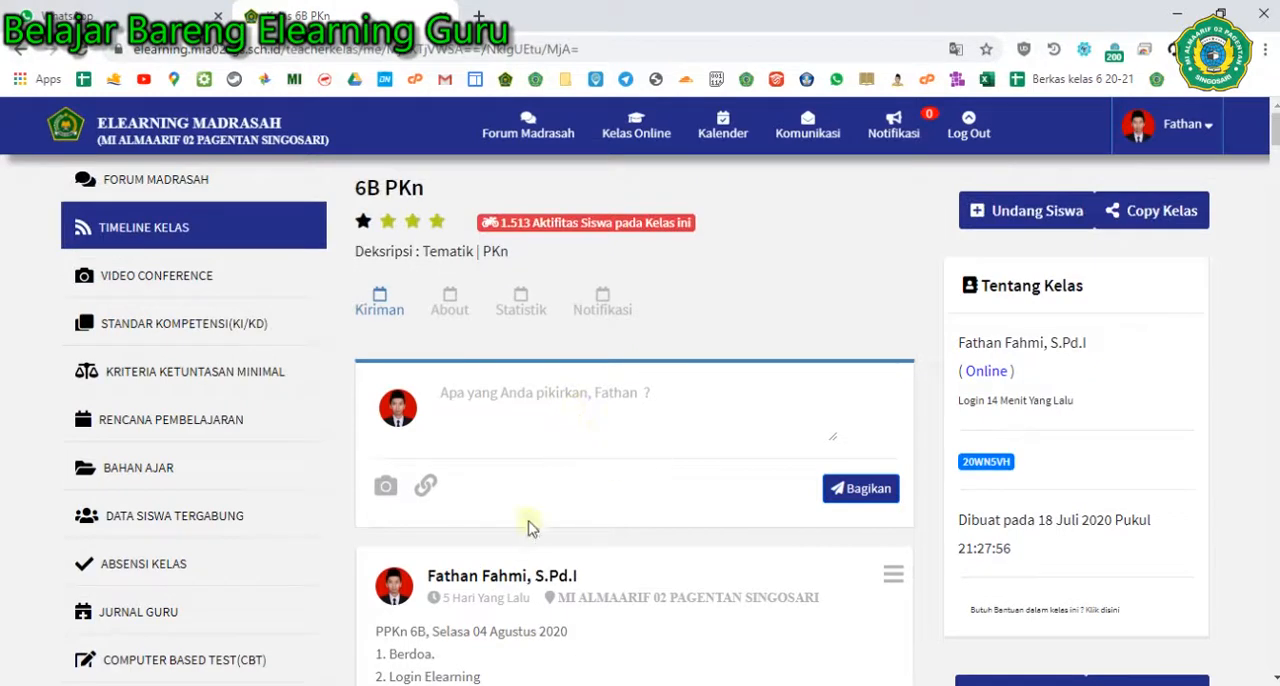
- Open the 6B PKn class's About section and review its class settings
left_click(450, 311)
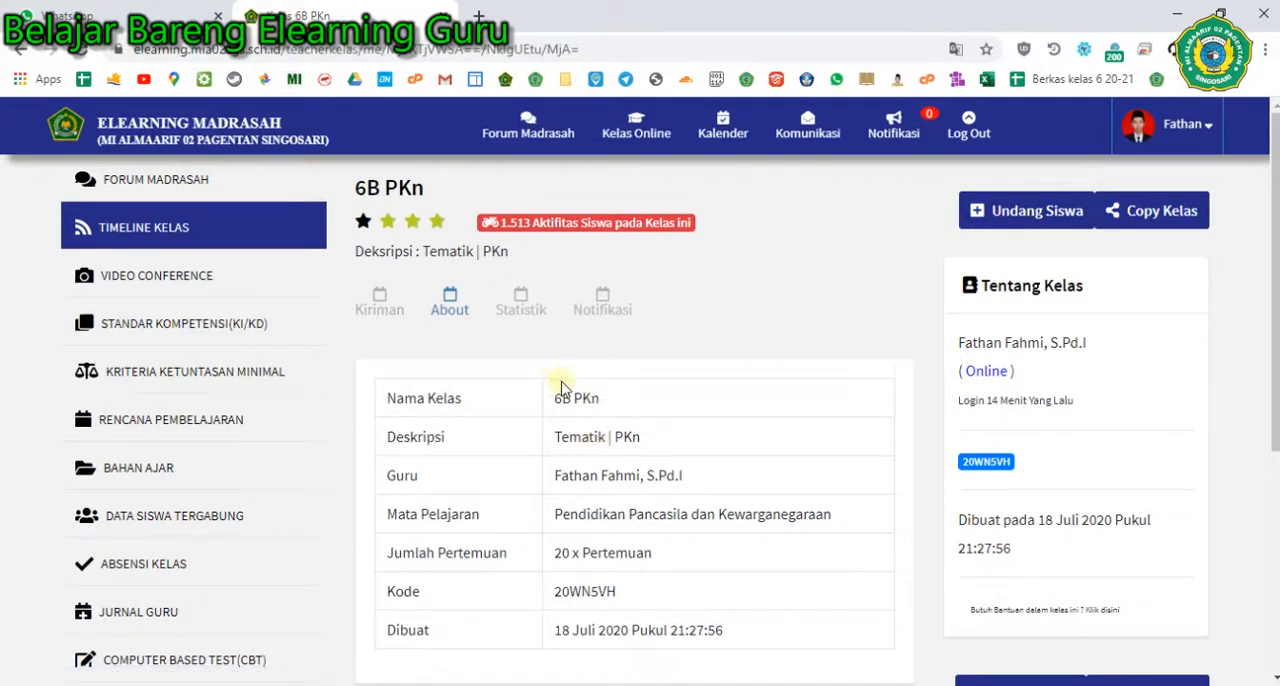
scroll(603, 475, "down", 2)
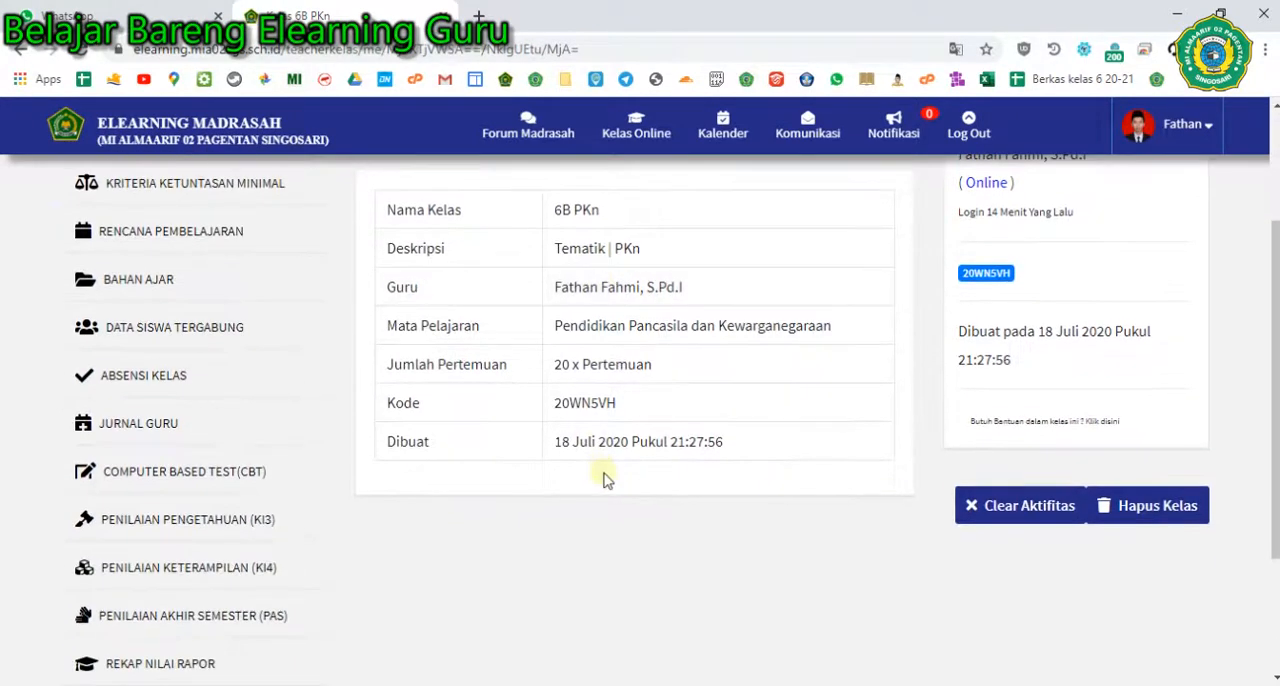
scroll(603, 477, "up", 1)
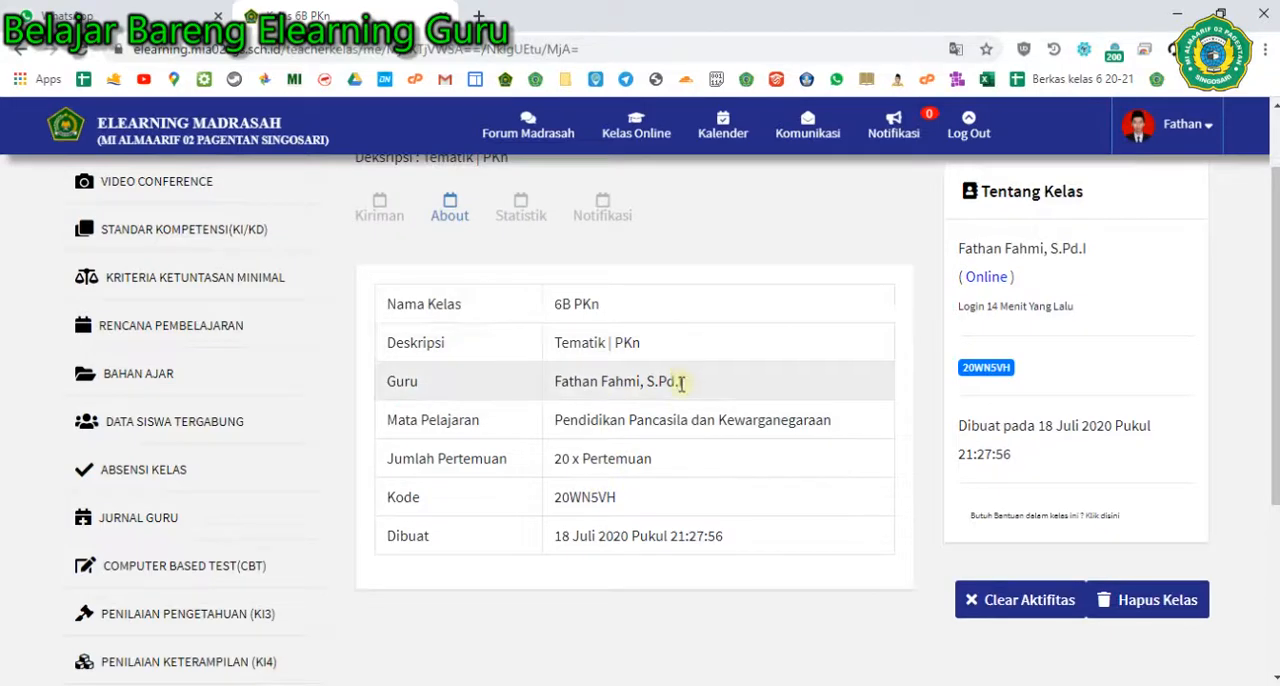
- Open the 6B PKn class's Statistik section and review the activity statistics
scroll(620, 360, "up", 1)
left_click(521, 310)
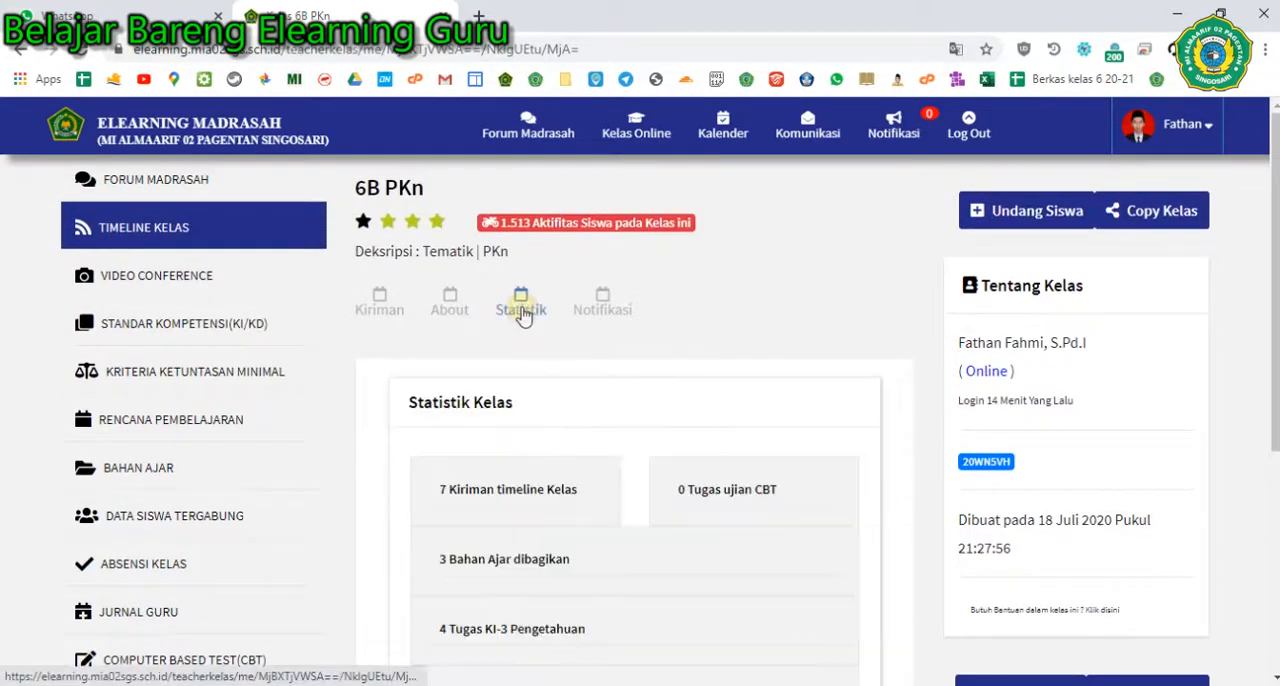
scroll(569, 397, "down", 1)
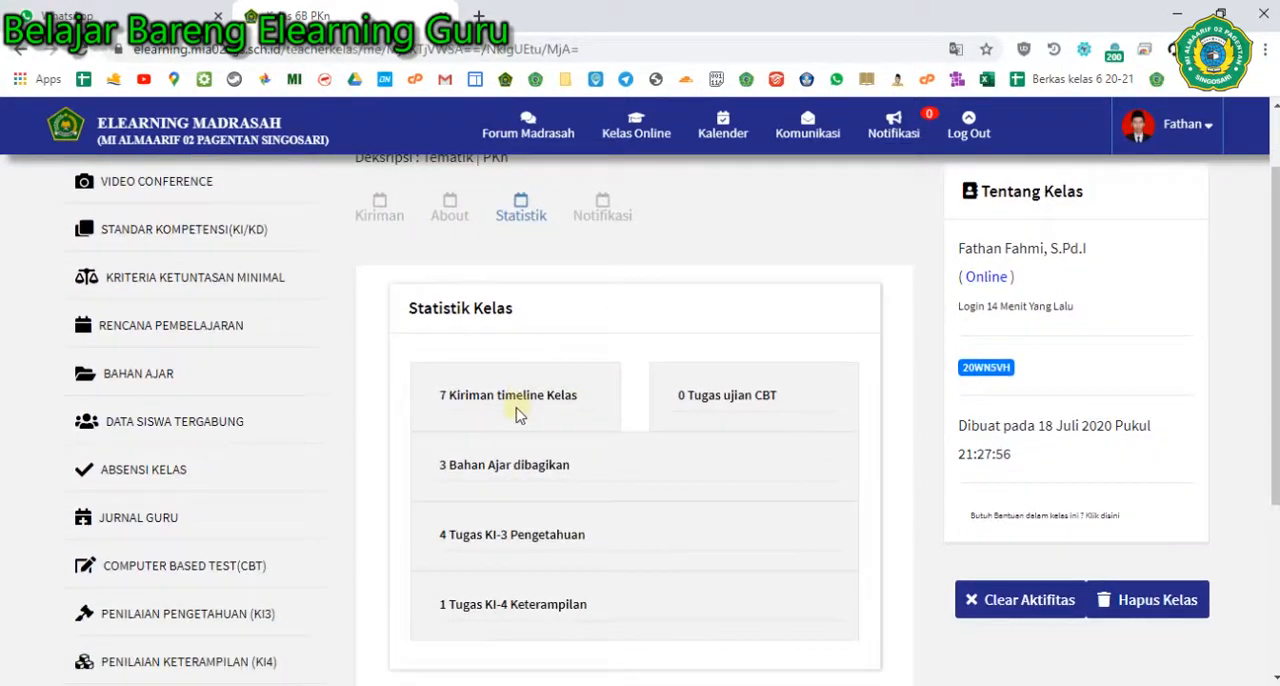
scroll(521, 400, "down", 1)
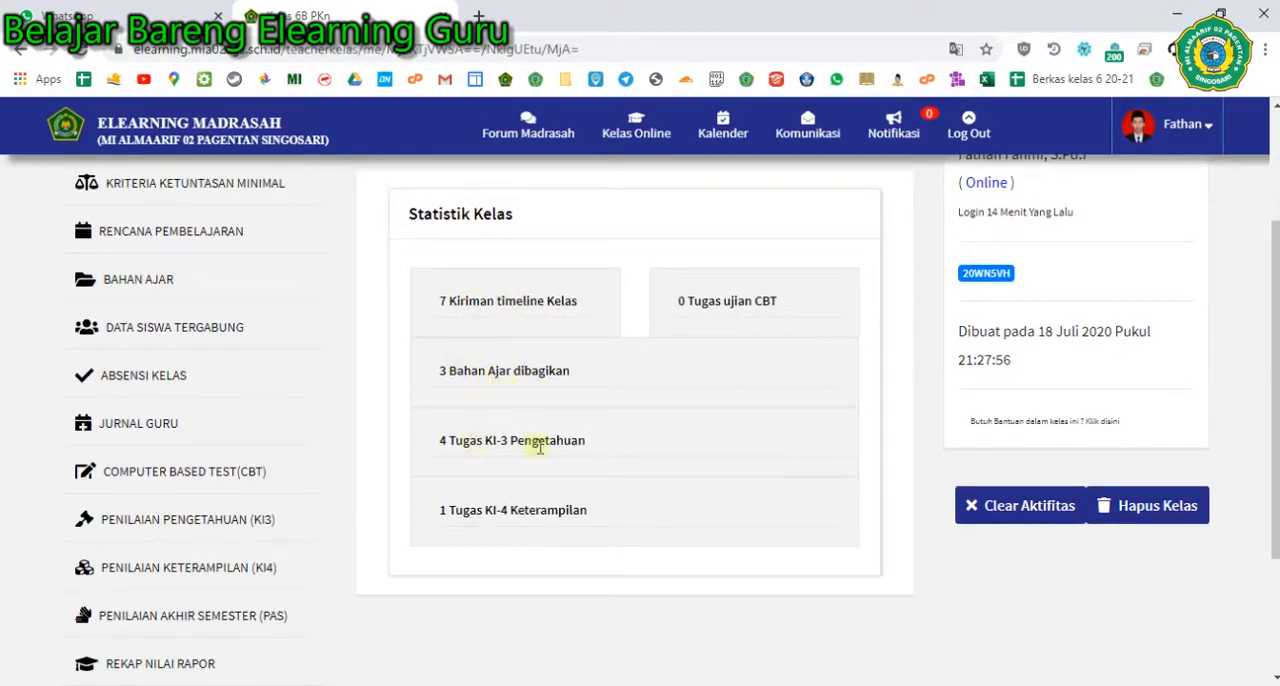
- Open the 6B PKn class's Notifikasi section and briefly check the account-wide notification list
scroll(600, 453, "up", 2)
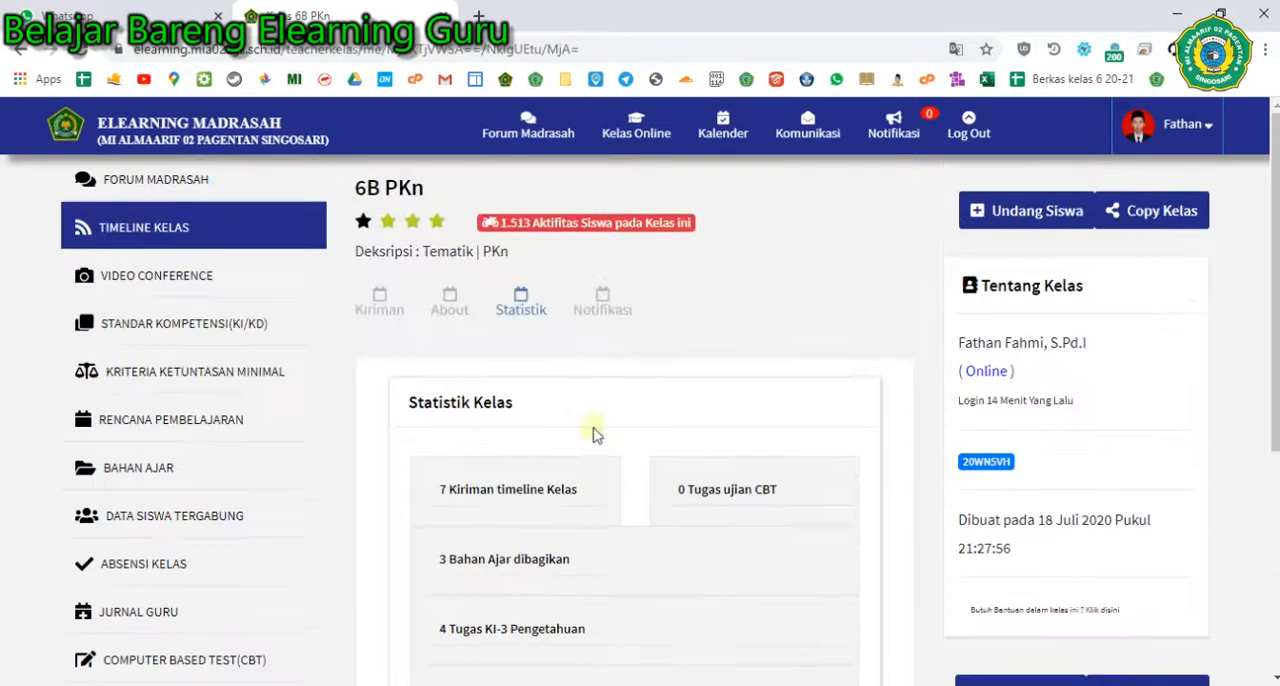
left_click(603, 300)
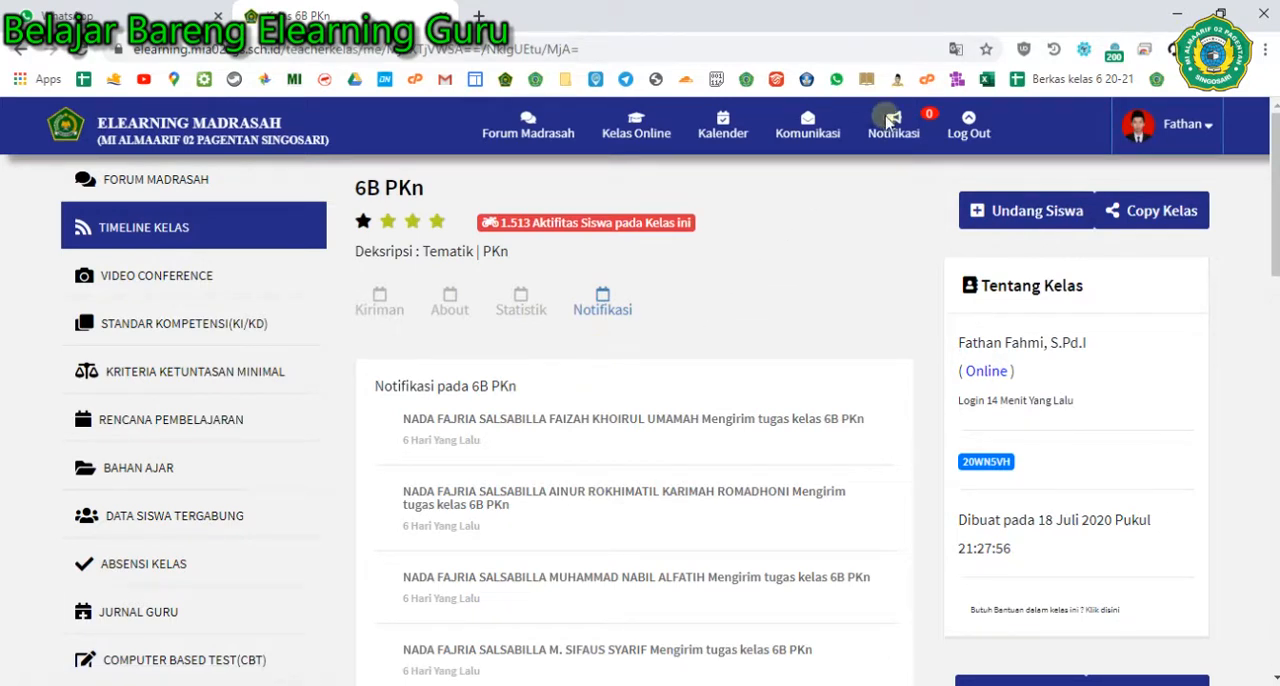
left_click(893, 122)
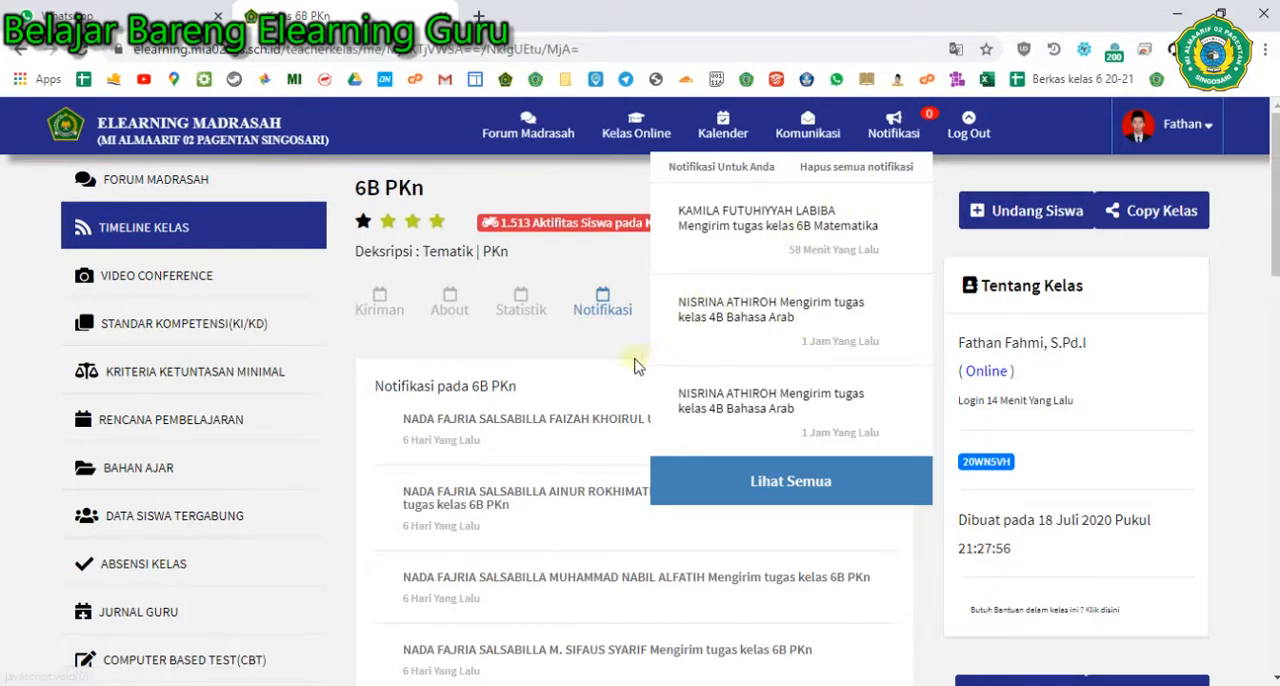
left_click(893, 122)
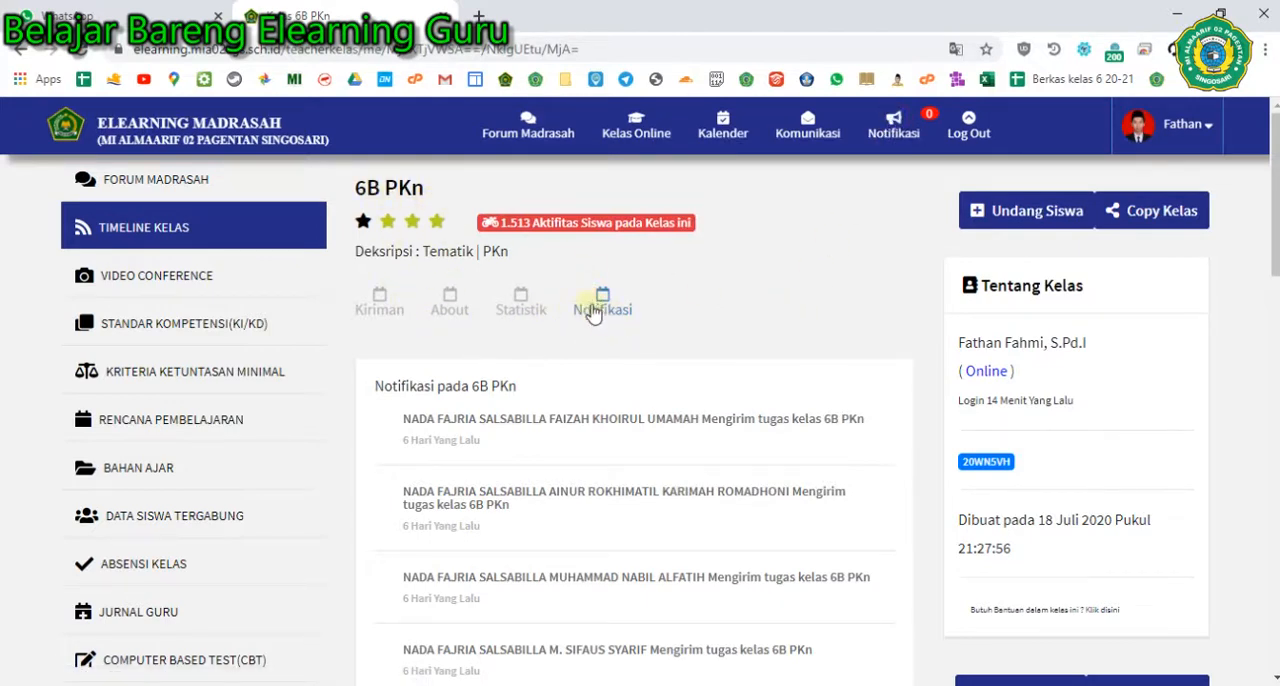
- Read through the students' assignment submission notices in the 6B PKn class notifications
scroll(601, 330, "down", 2)
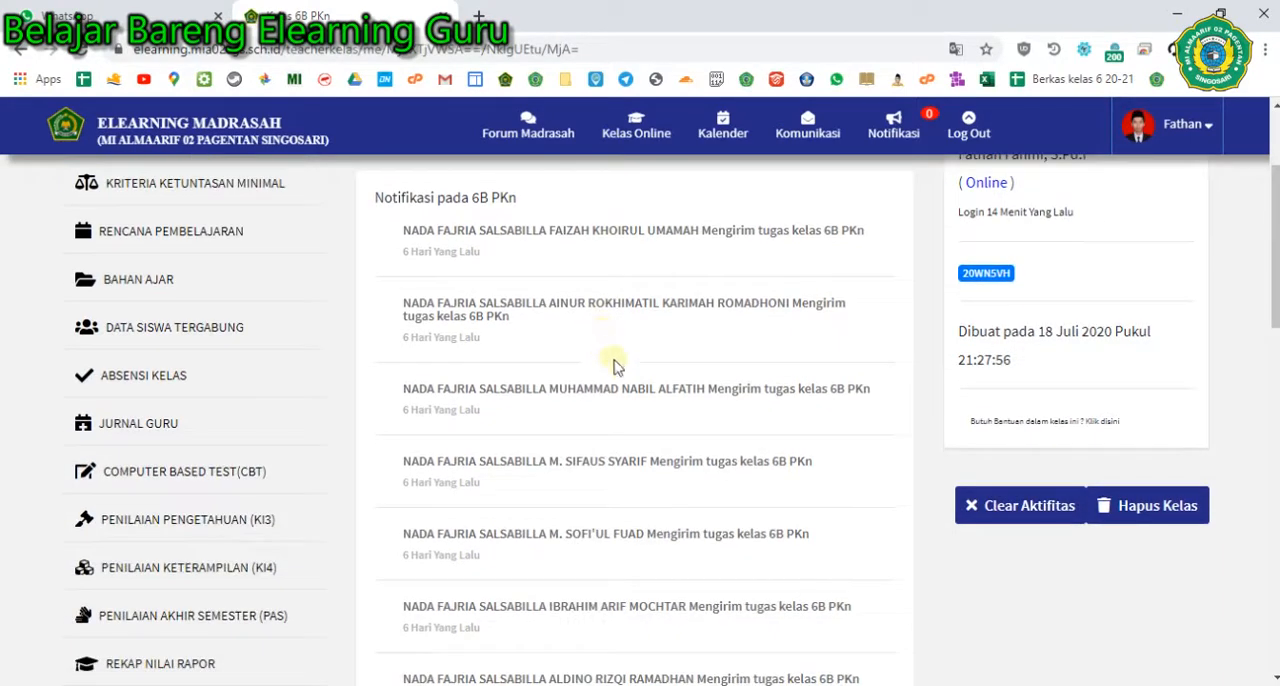
scroll(566, 392, "down", 1)
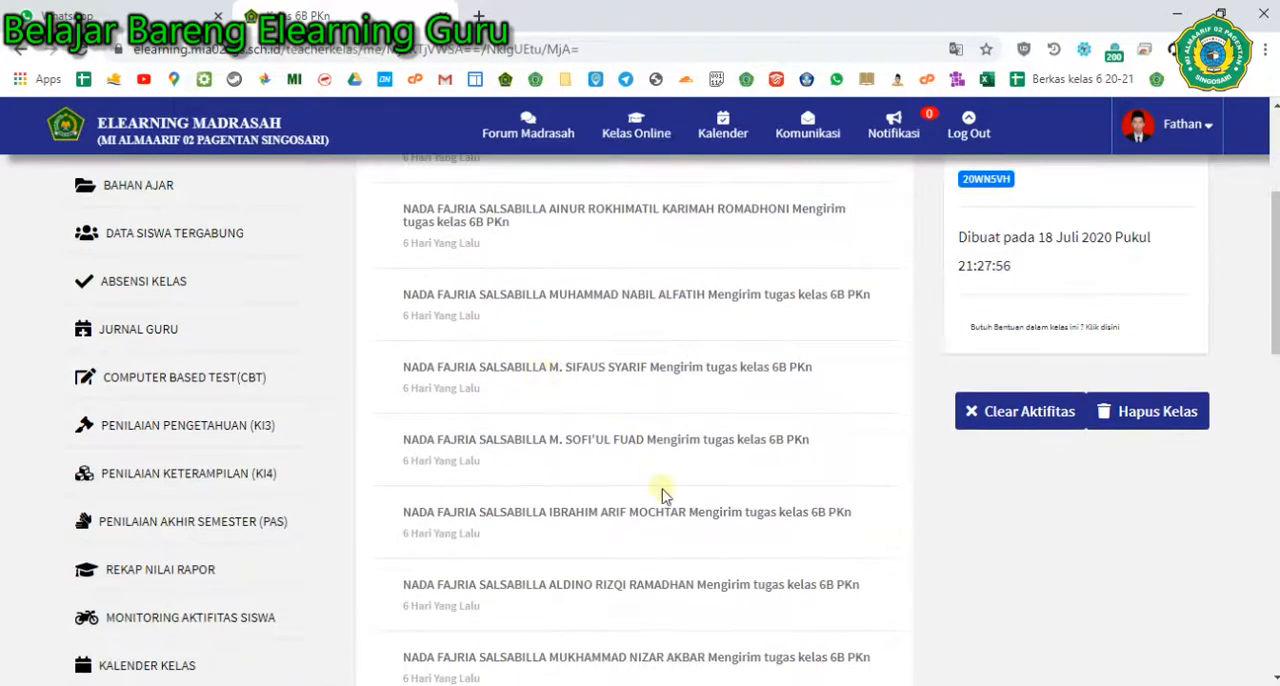
scroll(663, 488, "up", 1)
scroll(662, 481, "up", 2)
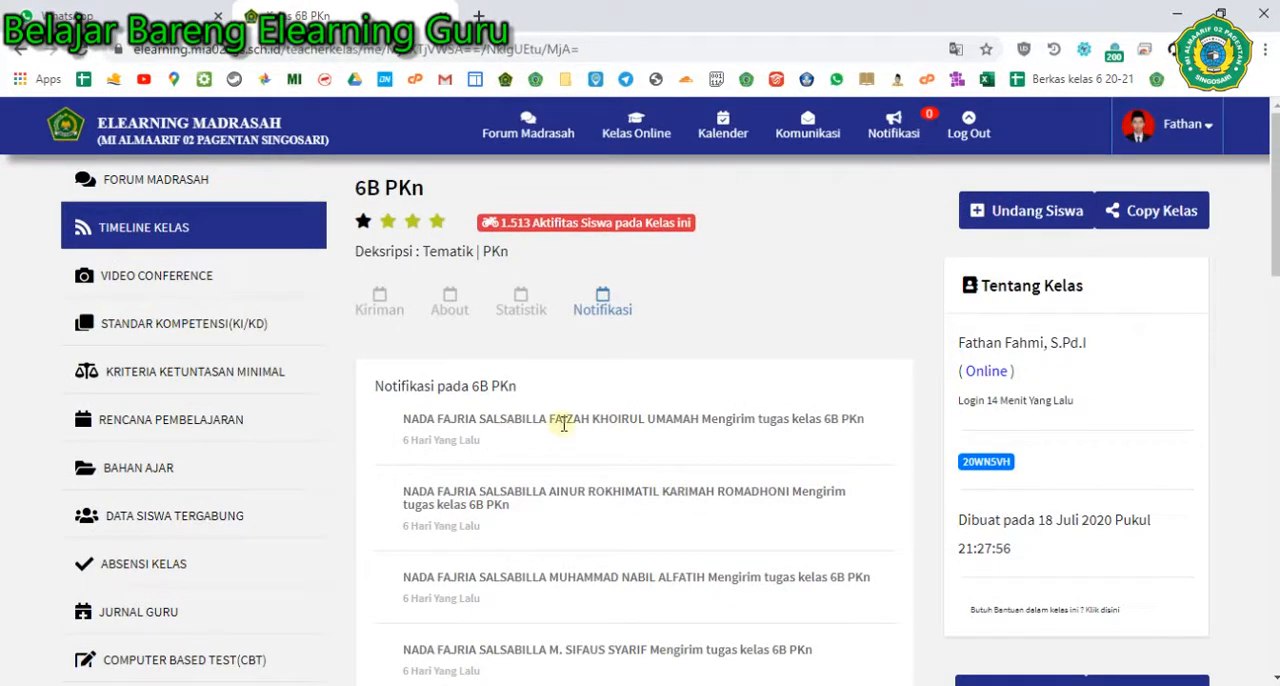
scroll(566, 440, "down", 5)
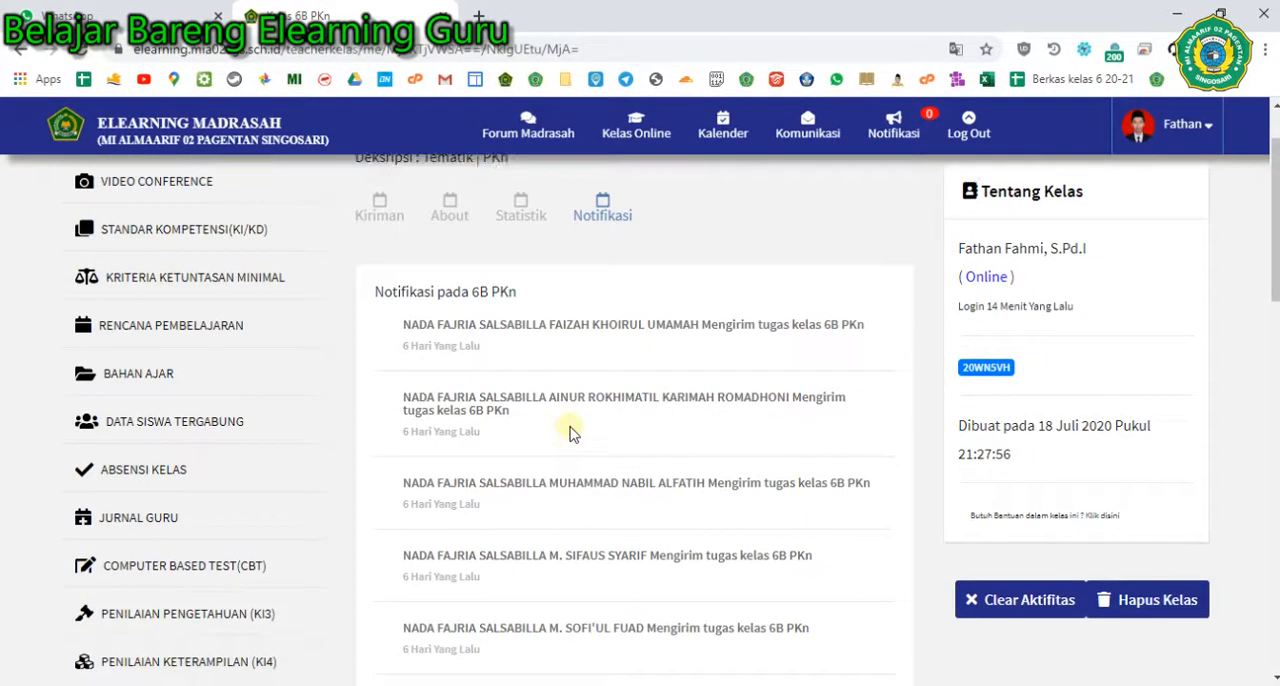
scroll(570, 432, "down", 1)
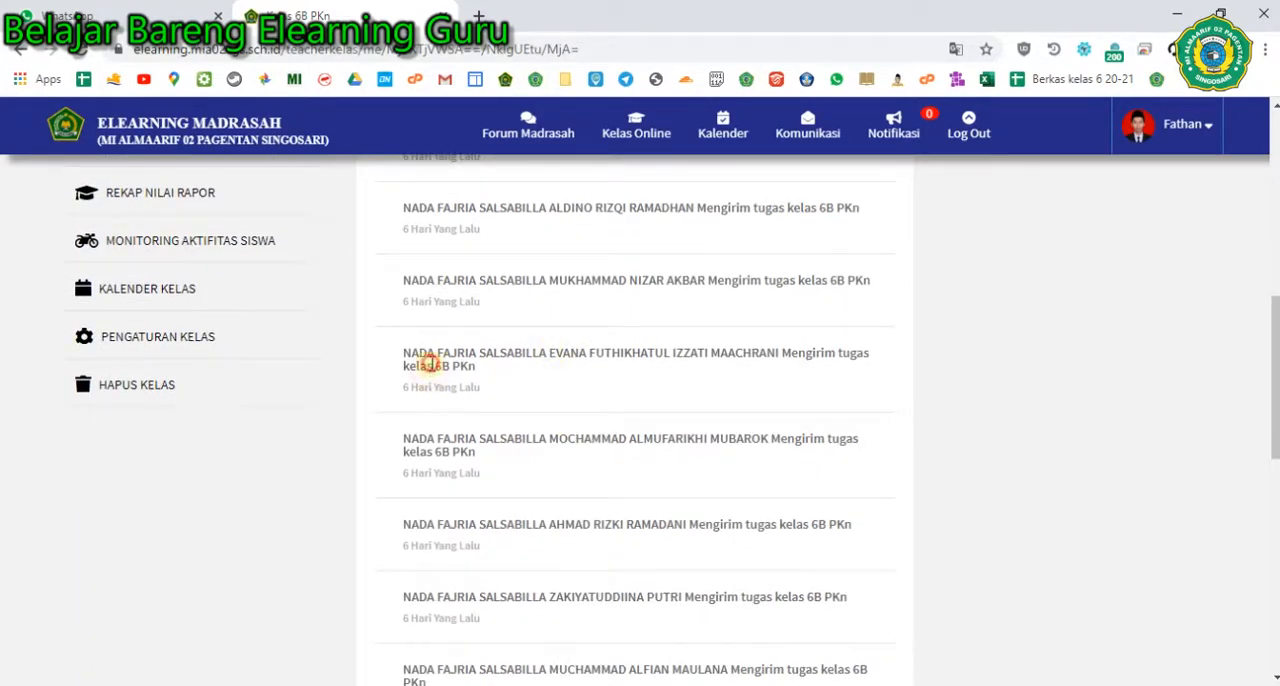
scroll(474, 408, "up", 6)
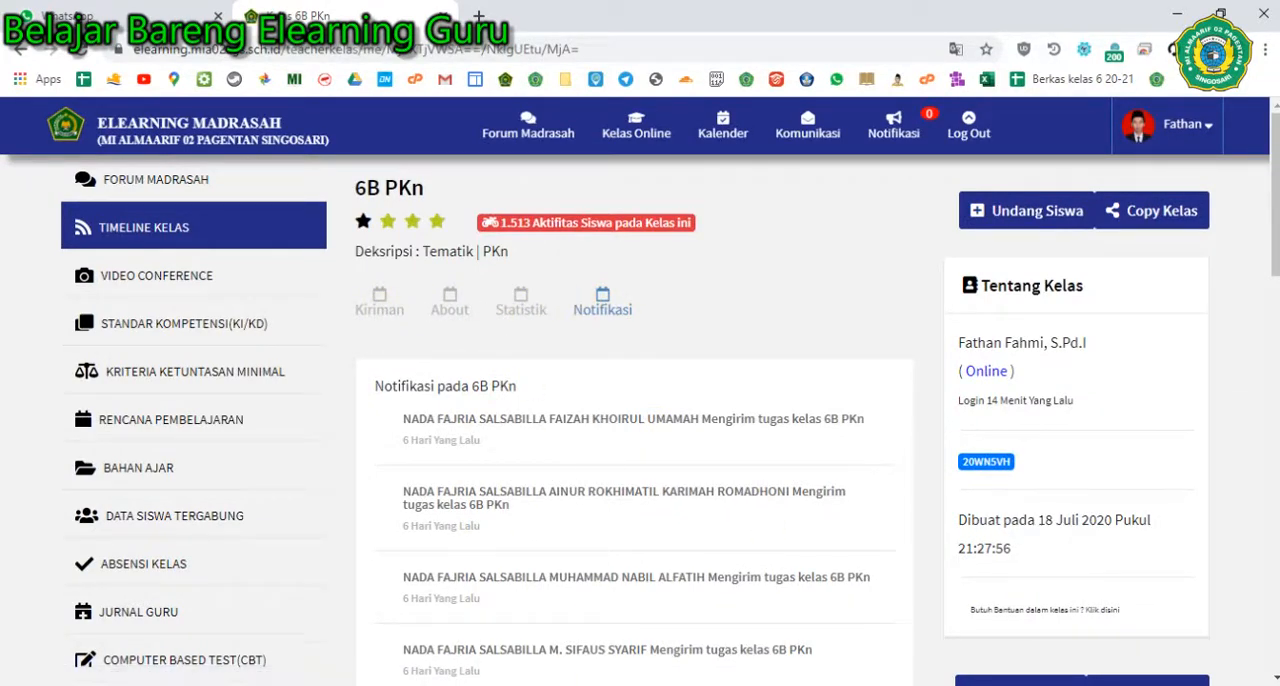
- Switch to the "Panduan Elearning Guru" document in Nitro Pro and read the About, Statistik and Notifikasi submenu explanations
mouse_move(622, 680)
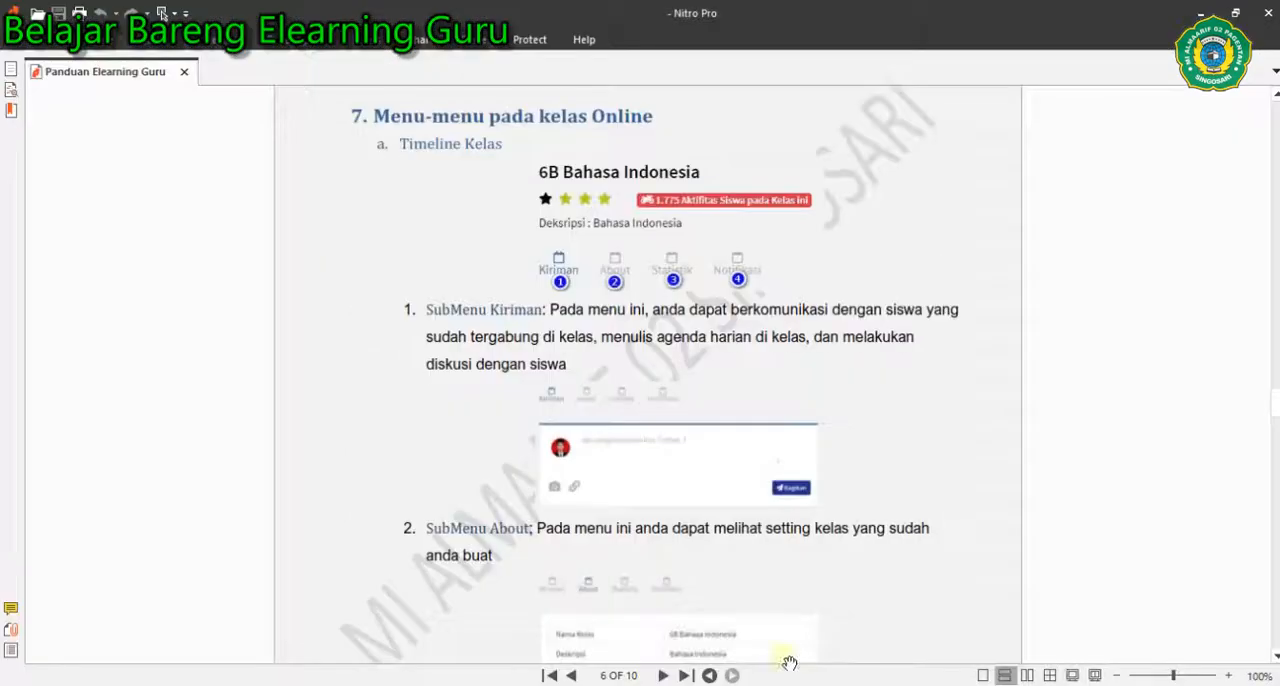
scroll(648, 467, "down", 1)
scroll(648, 467, "down", 10)
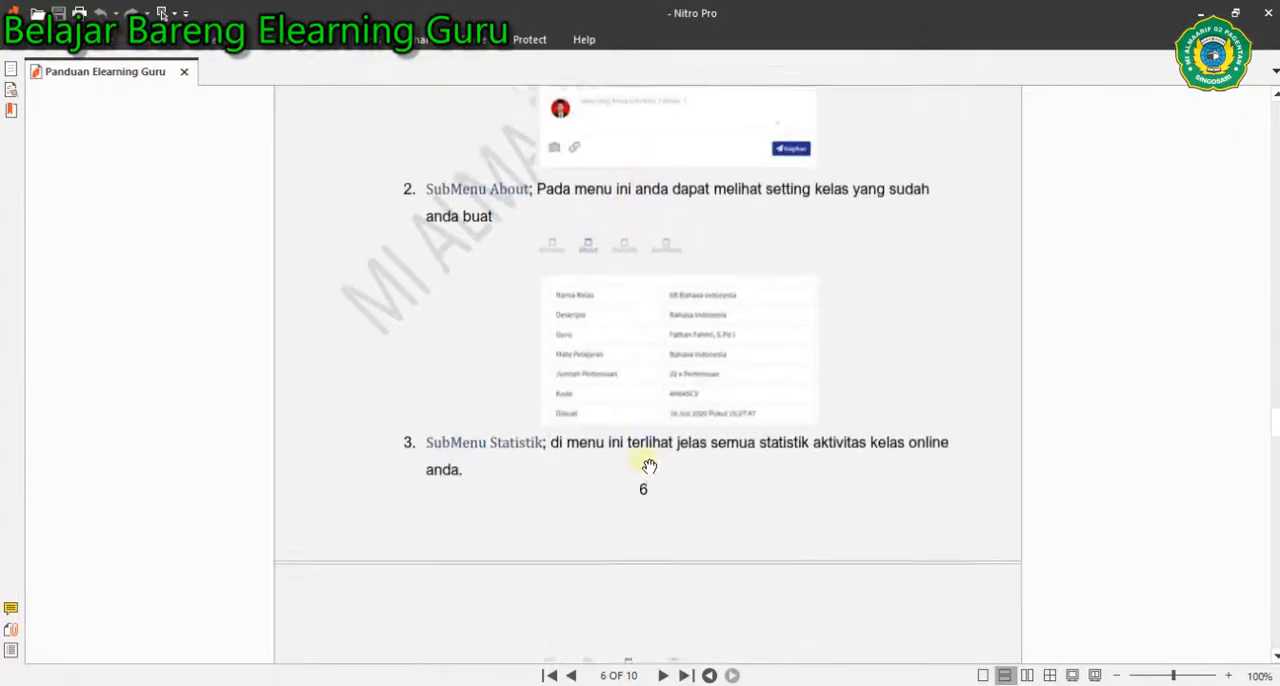
scroll(649, 466, "down", 1)
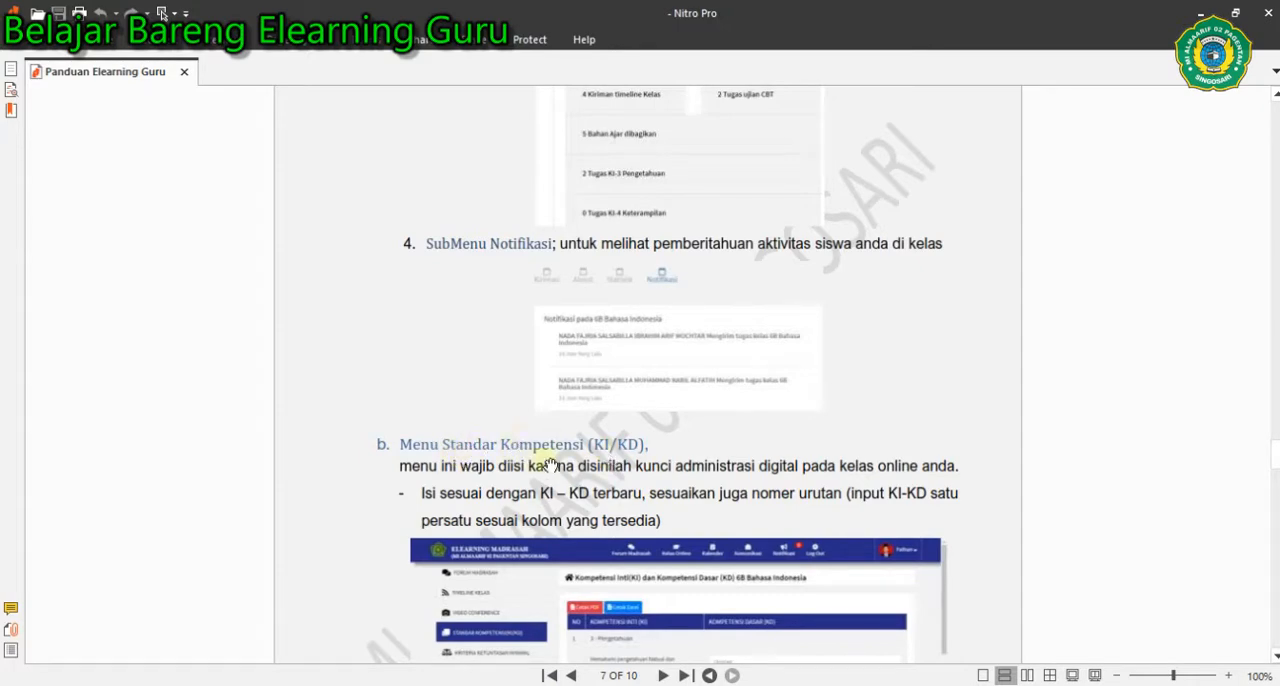
- Switch back to Chrome and view the 6B PKn Video Conference page and the Standar Kompetensi (KI/KD) page
key("alt+Tab")
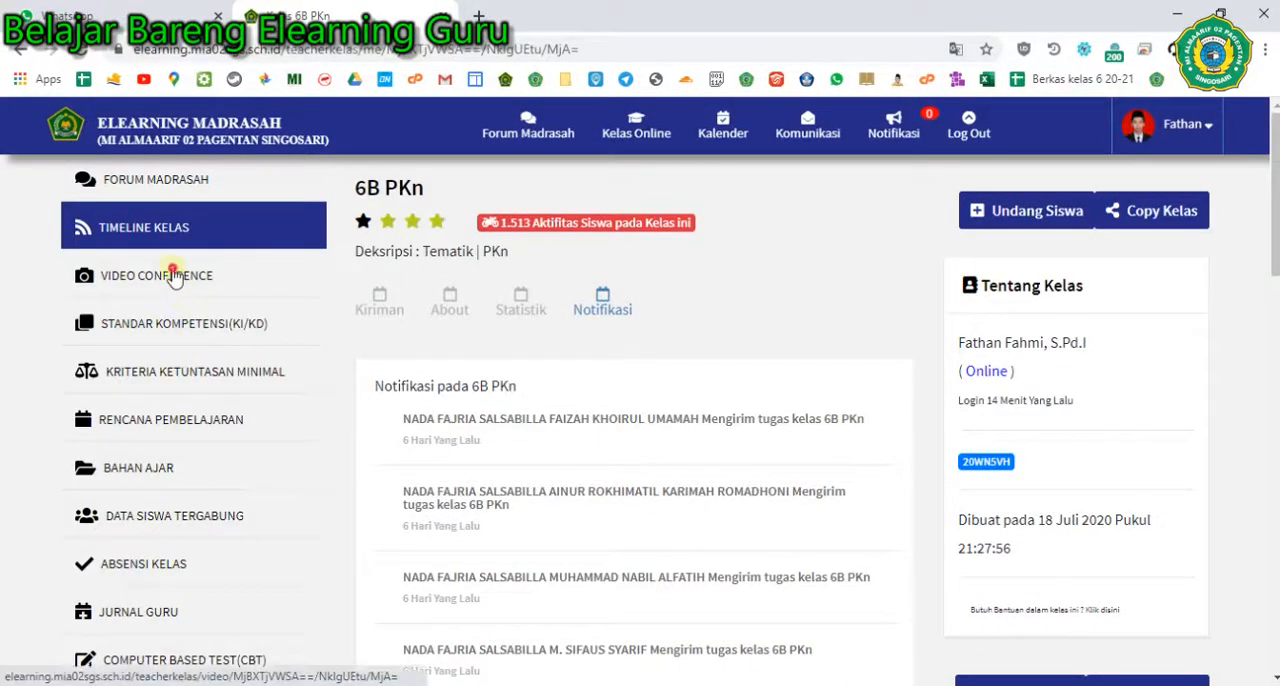
left_click(175, 276)
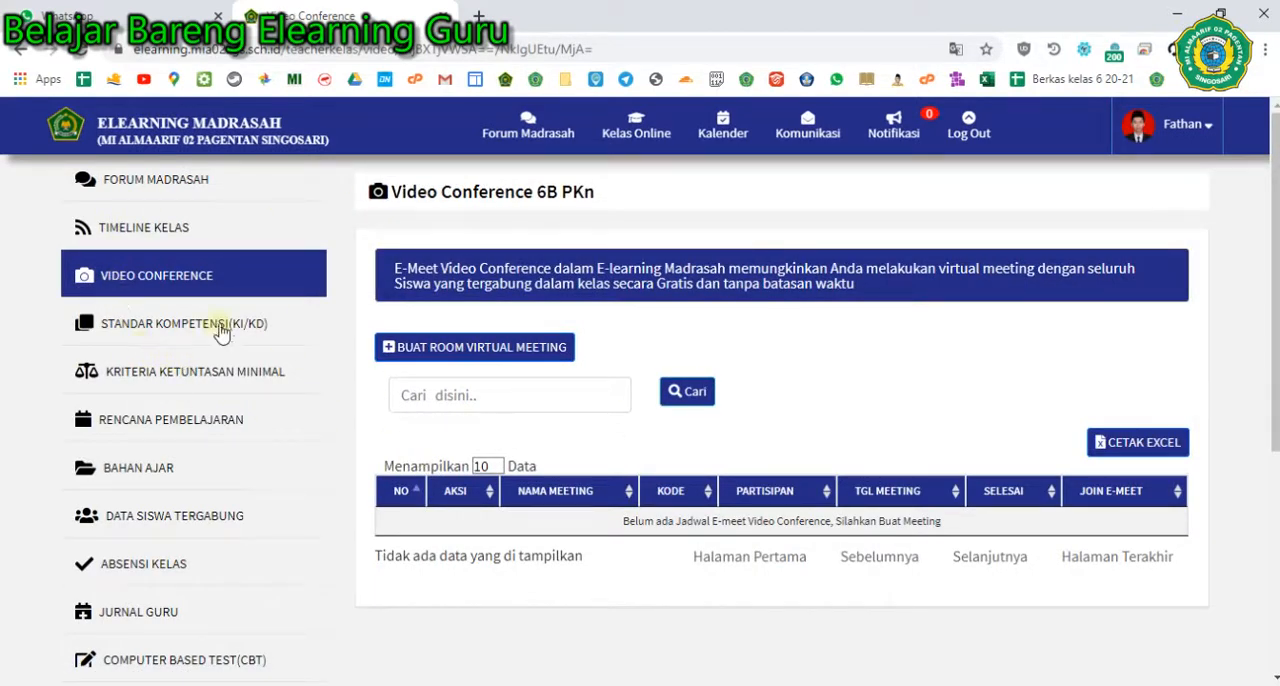
left_click(158, 323)
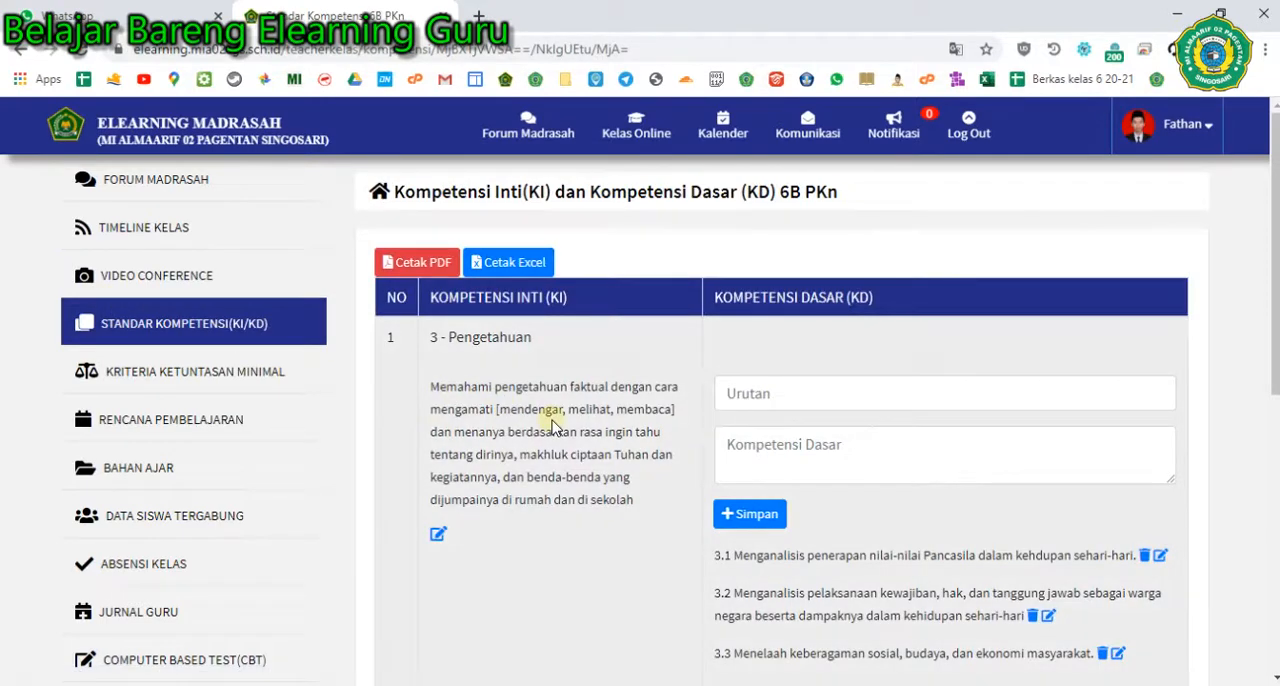
- Switch to the Nitro Pro guide and read the Menu Standar Kompetensi (KI/KD) instructions on page 7
key("alt+Tab")
scroll(646, 459, "down", 2)
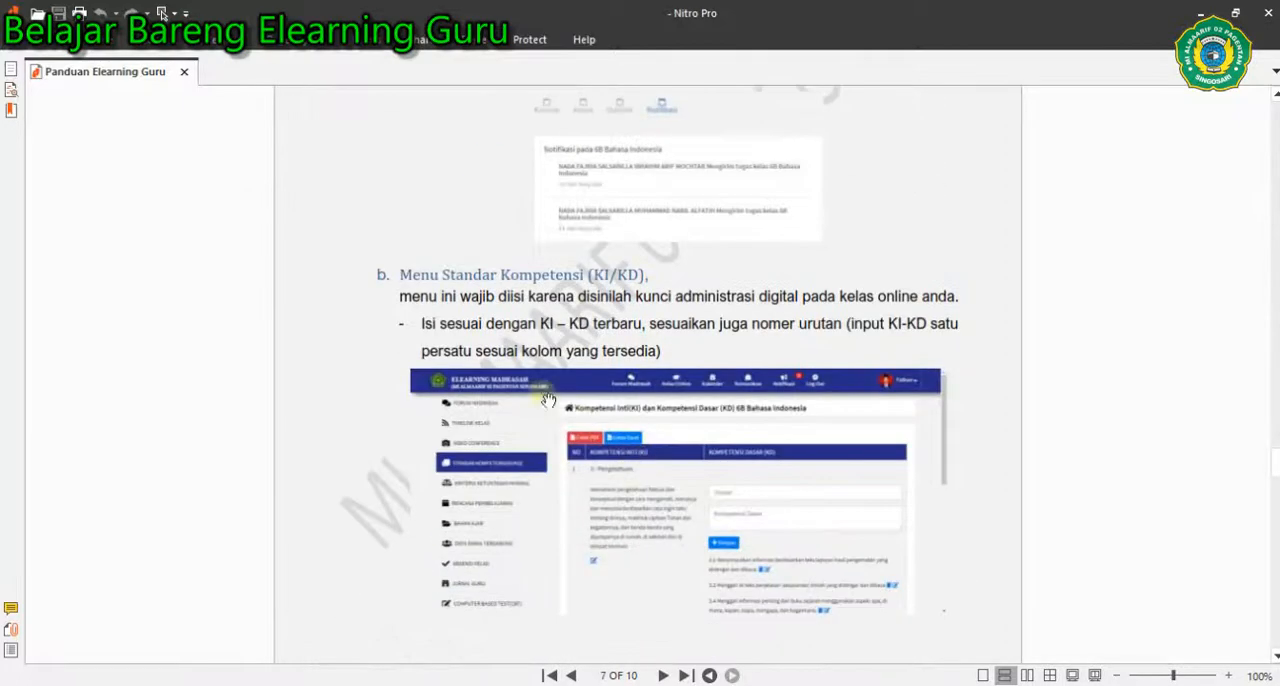
scroll(729, 386, "down", 3)
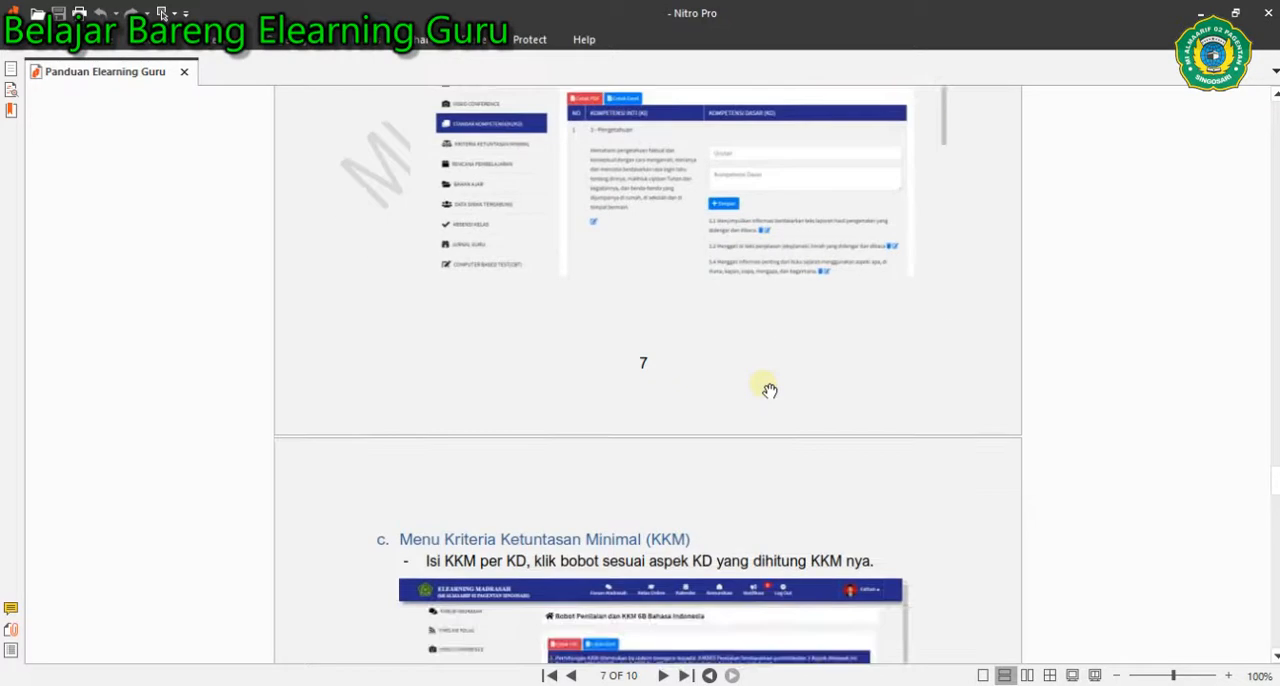
scroll(767, 392, "up", 2)
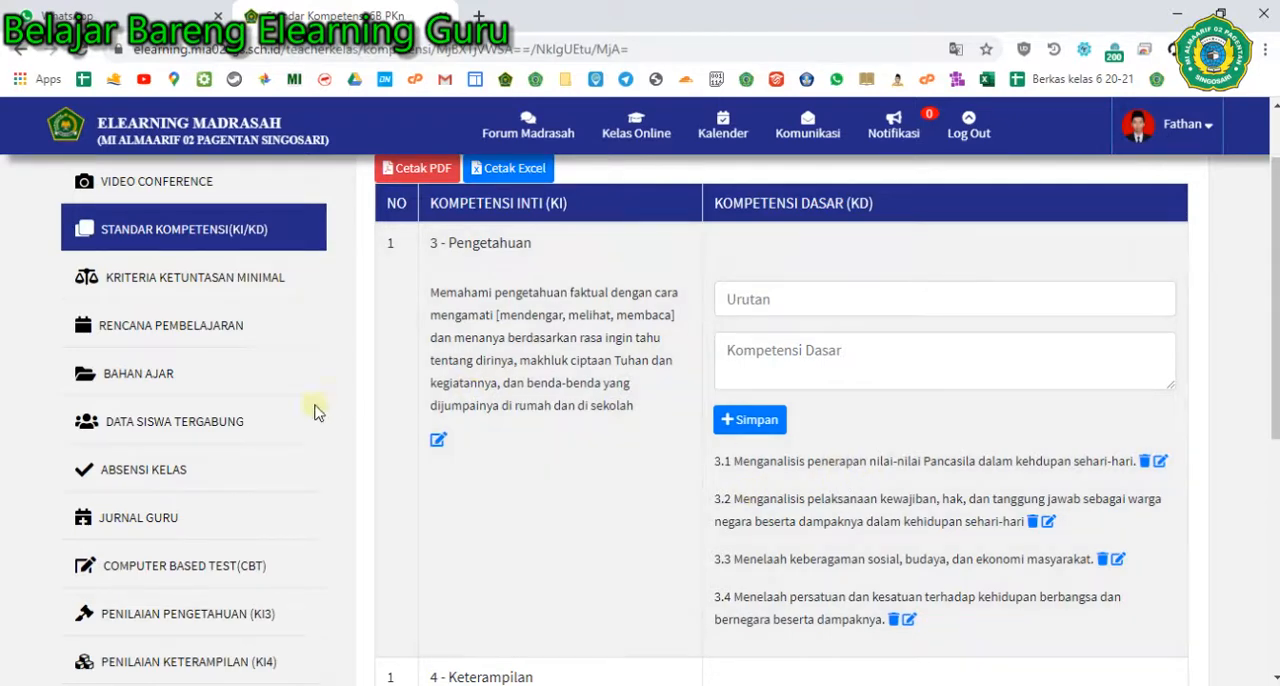
- Review the Pengetahuan and Keterampilan competency entries on the 6B PKn KI/KD page in Chrome
scroll(215, 520, "down", 3)
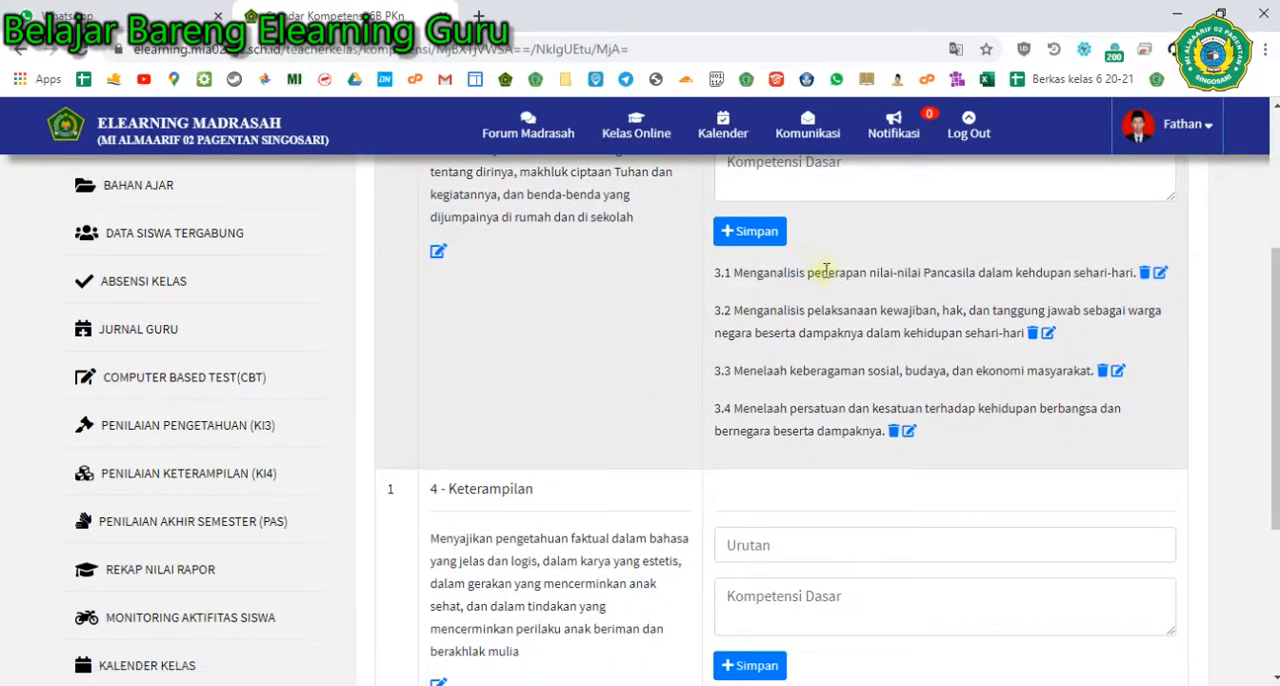
scroll(857, 306, "up", 3)
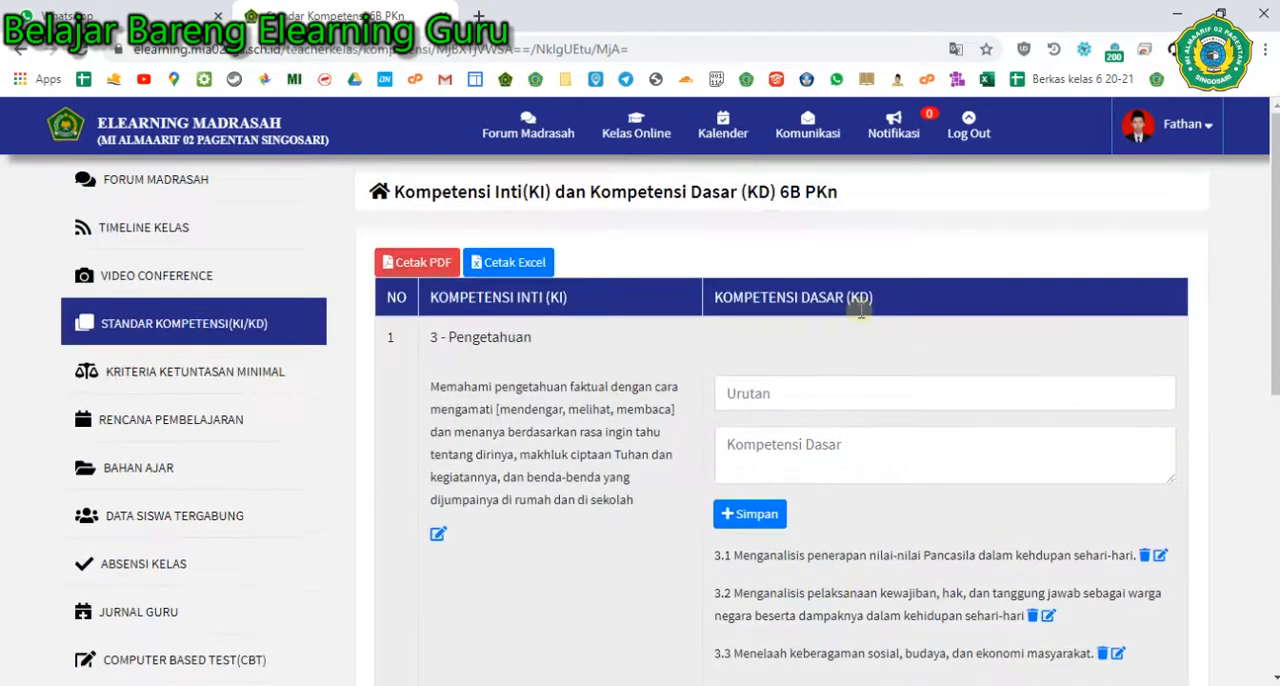
scroll(527, 340, "down", 1)
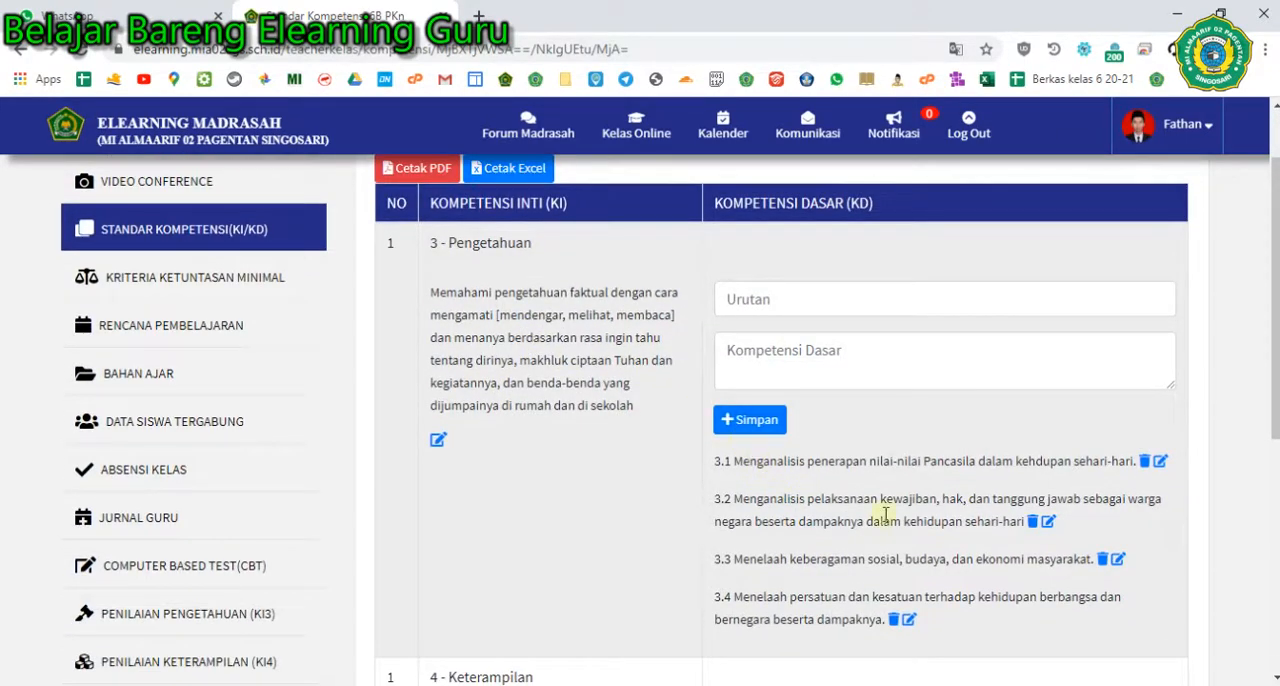
- Open the list of all online classes
left_click(634, 130)
left_click(650, 412)
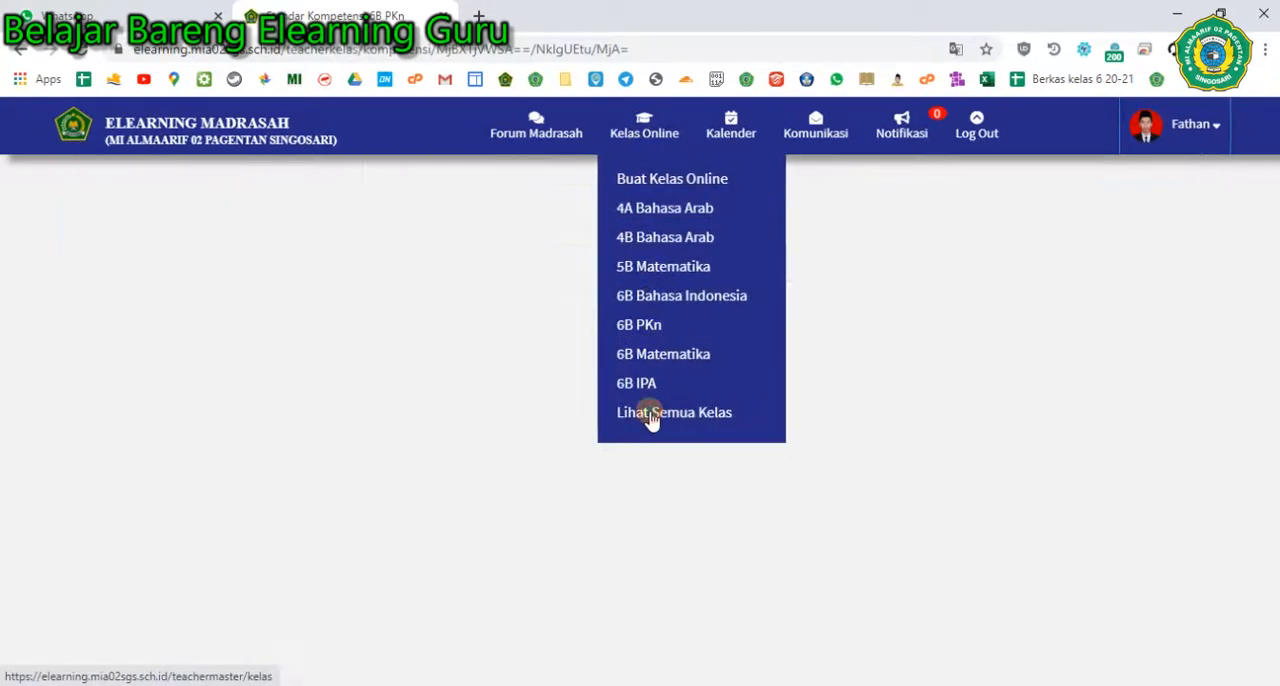
- Open the 6B SBDP class from the class list and go to its Standar Kompetensi (KI/KD) page
scroll(249, 449, "down", 9)
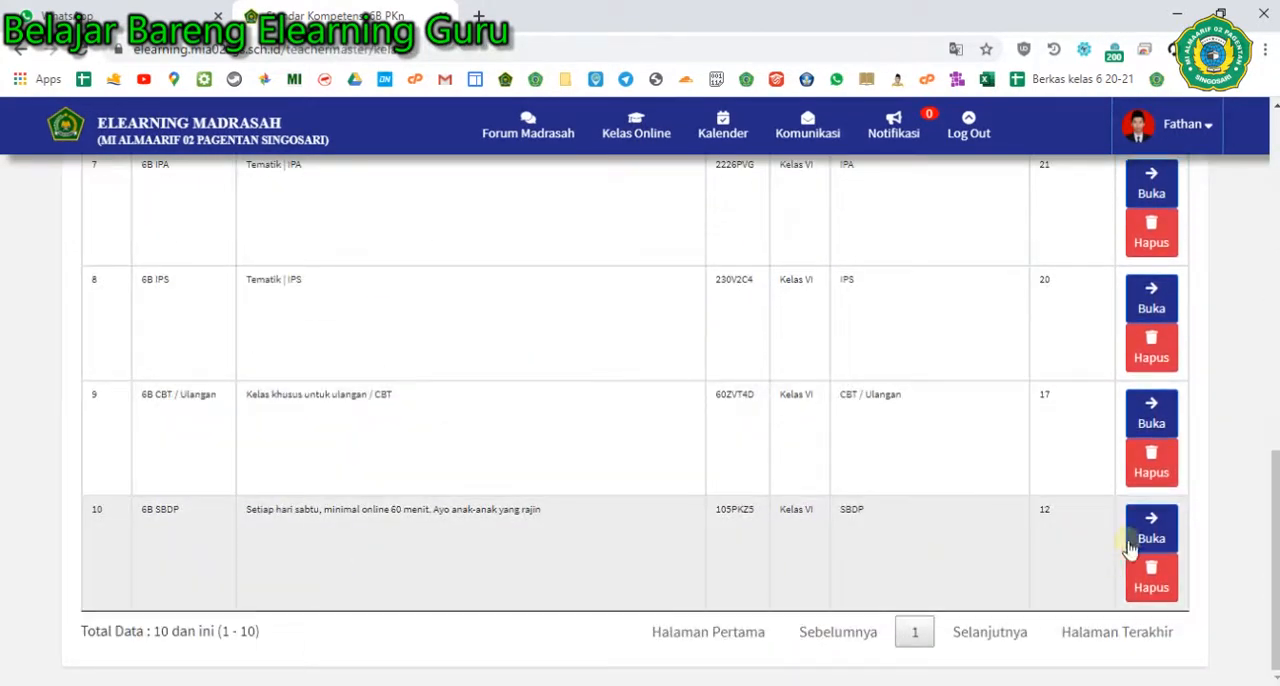
left_click(1108, 532)
scroll(686, 466, "down", 4)
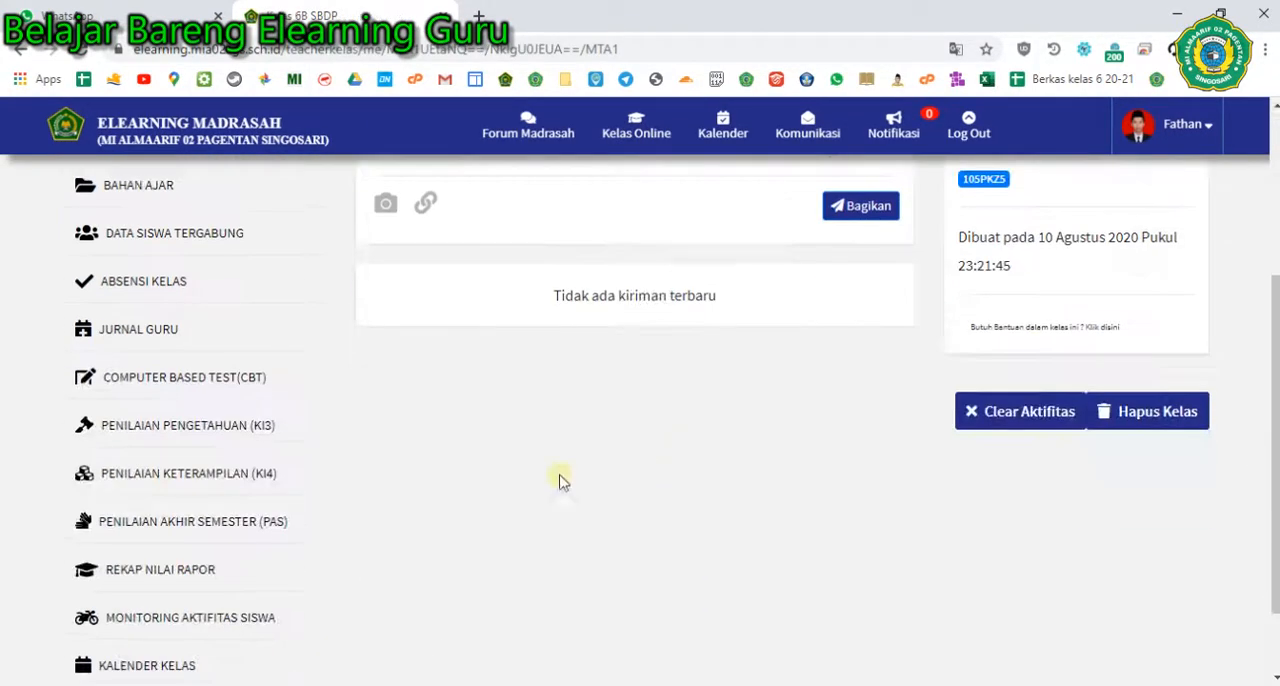
left_click(248, 424)
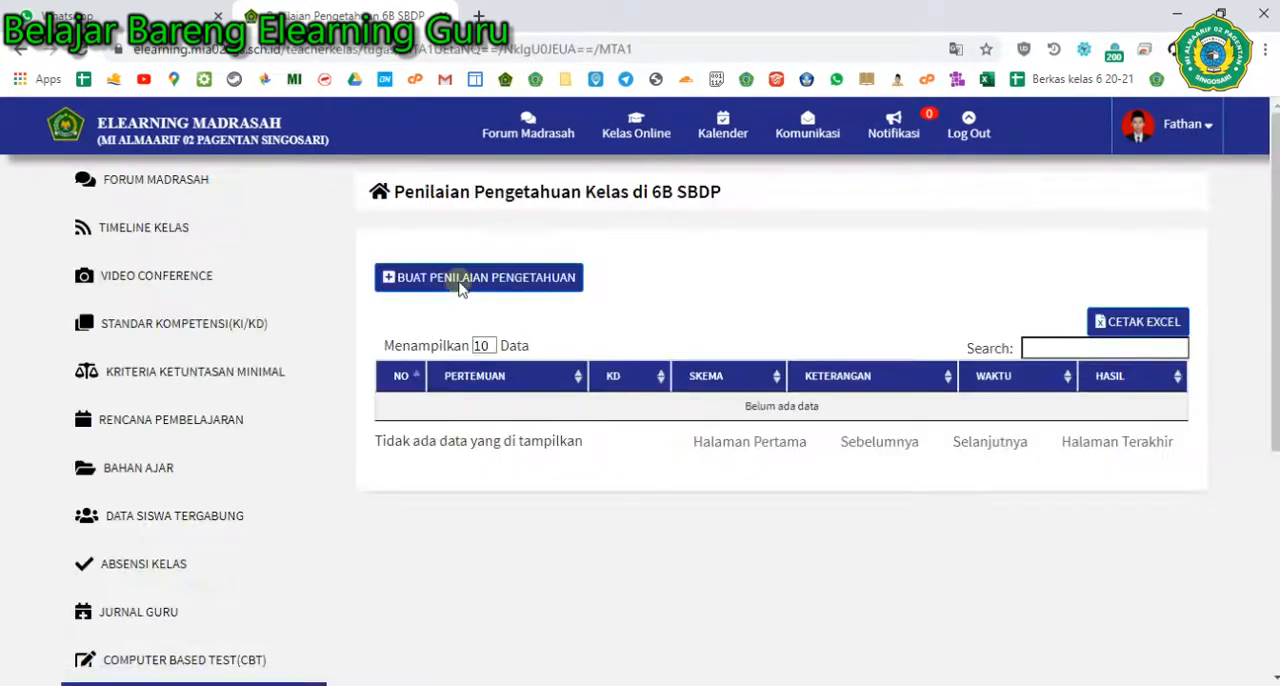
left_click(222, 330)
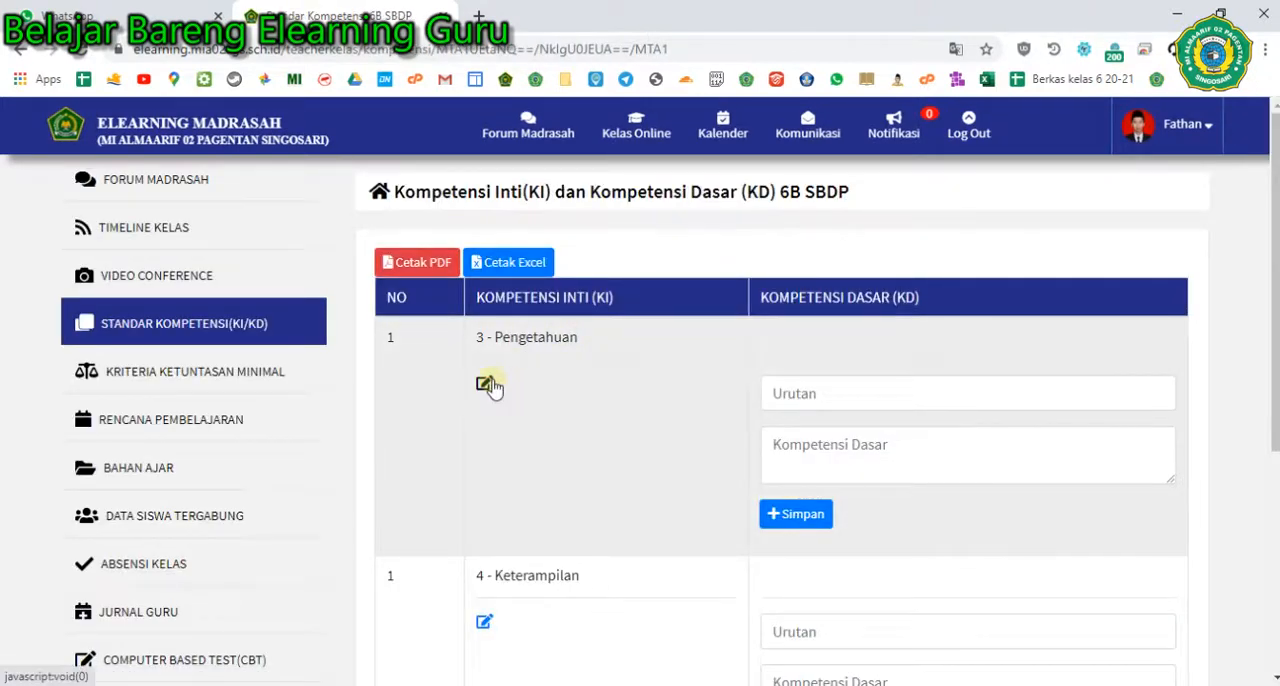
- For 3 - Pengetahuan, save "tes" as the Kompetensi Inti and add Kompetensi Dasar "membuat kolase" with Urutan 1
left_click(486, 384)
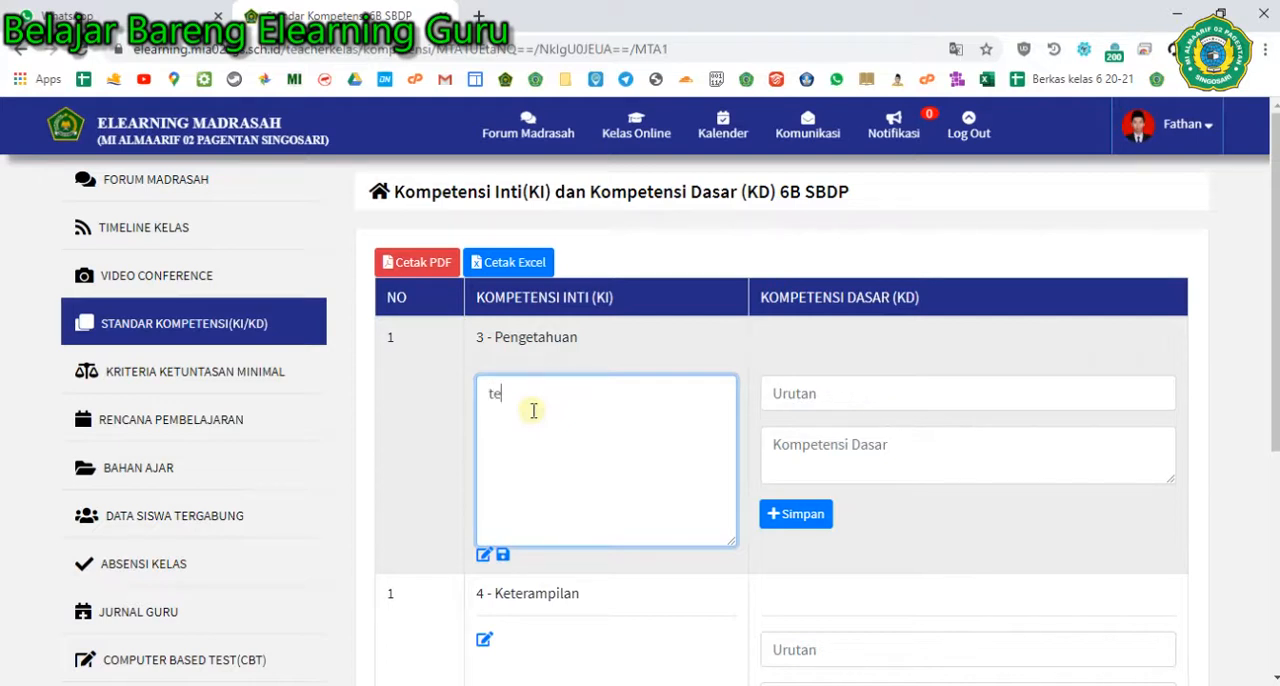
left_click(503, 557)
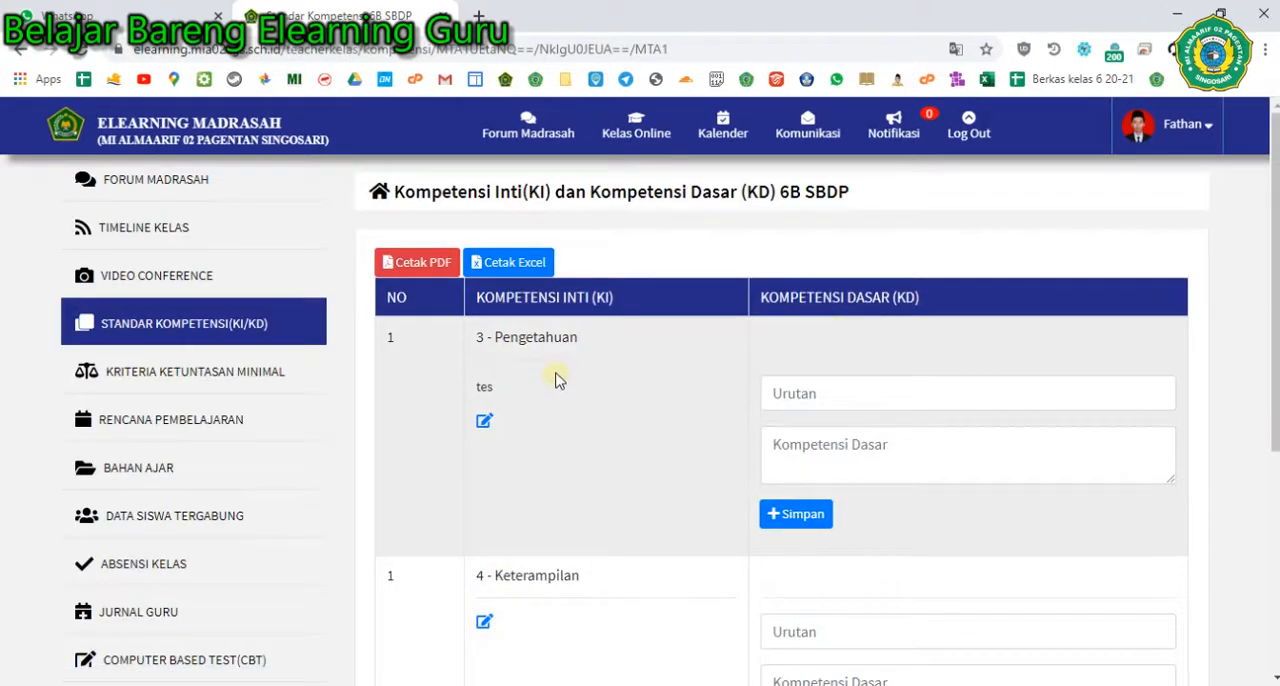
left_click(834, 398)
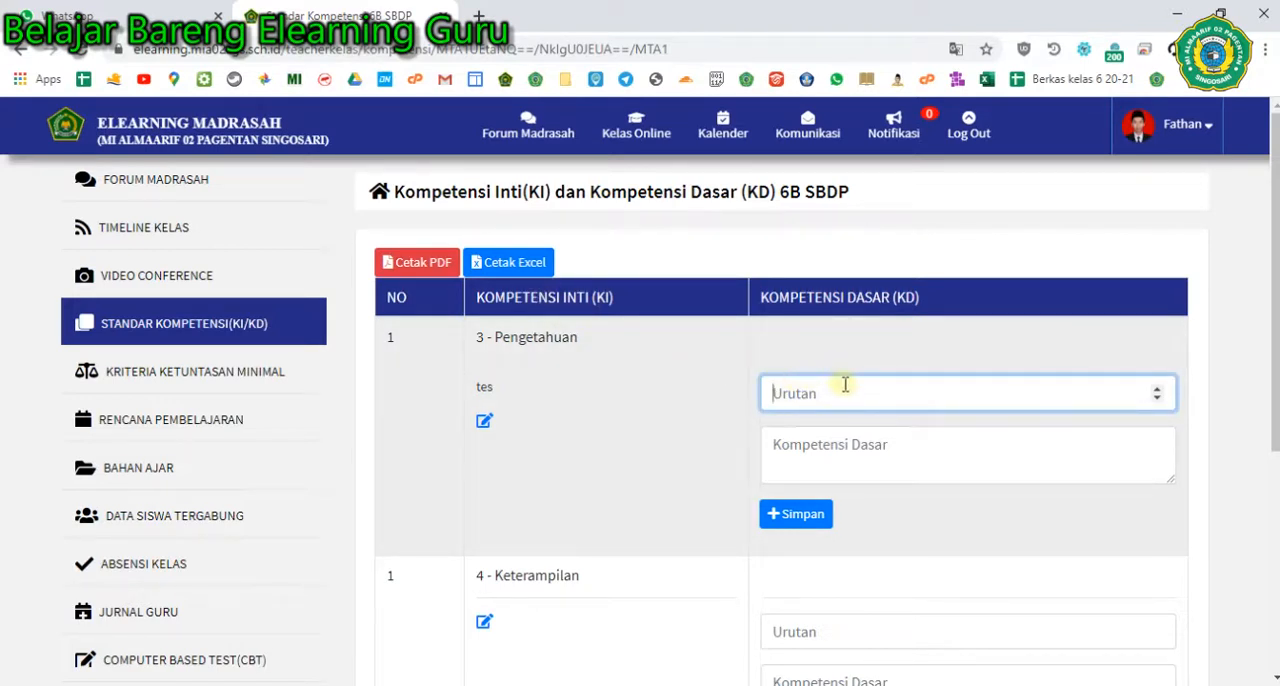
type("1")
left_click(847, 443)
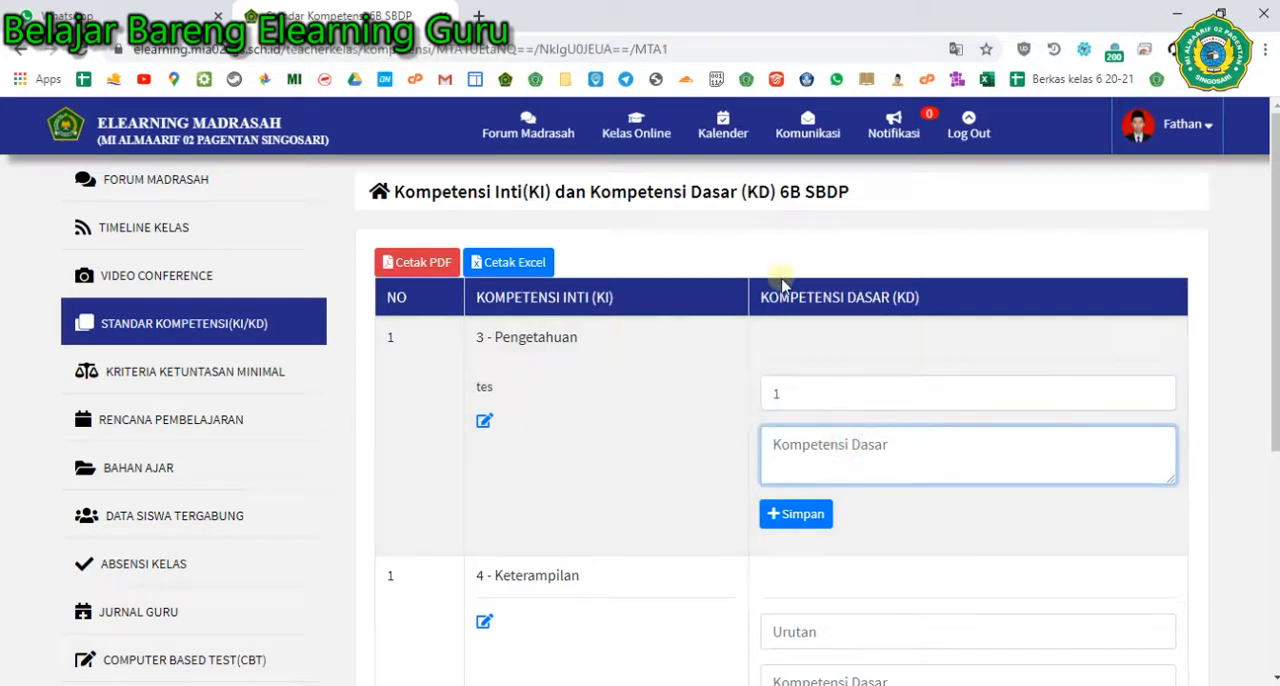
type("membuat kolase")
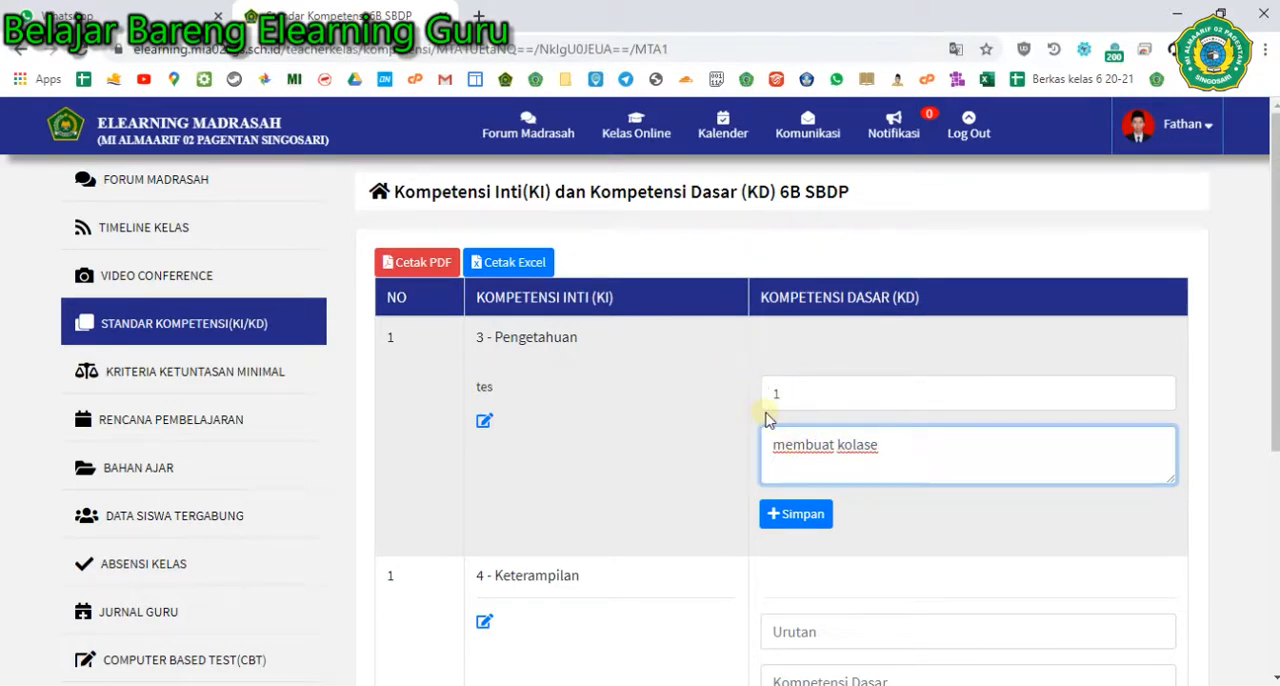
left_click(786, 518)
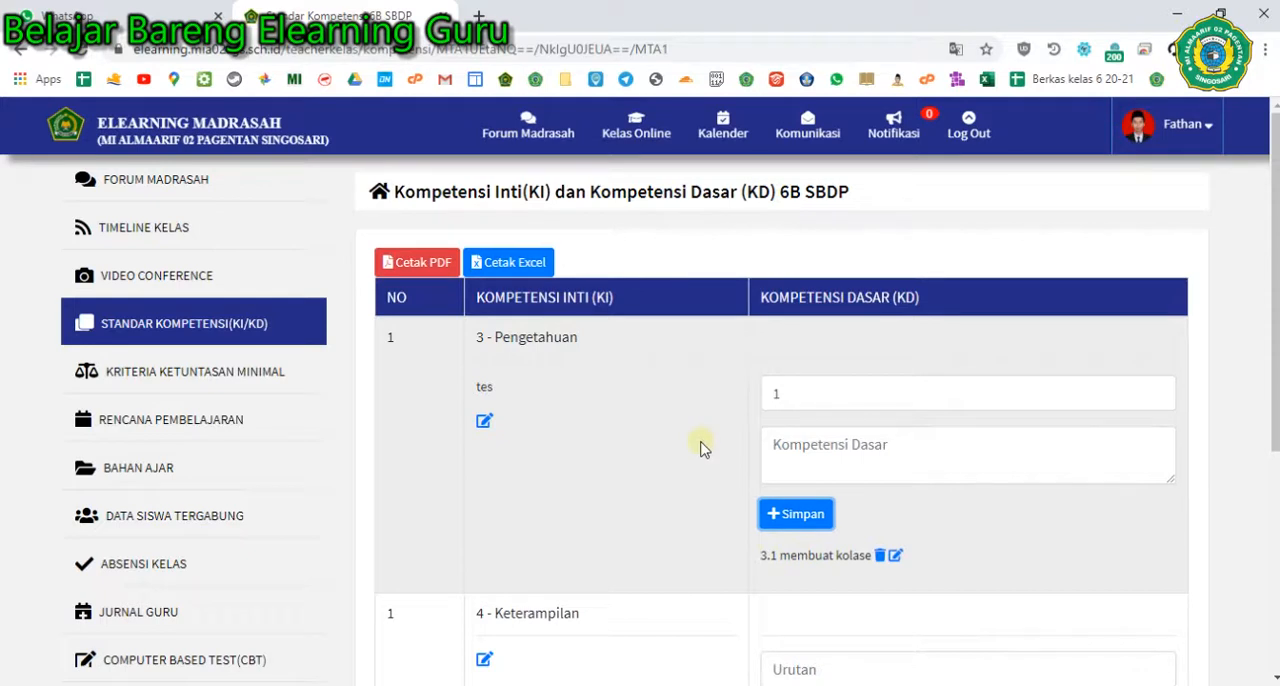
- For 4 - Keterampilan, add and save the Kompetensi Dasar "menampilkan kolase" with Urutan 1
scroll(783, 482, "down", 1)
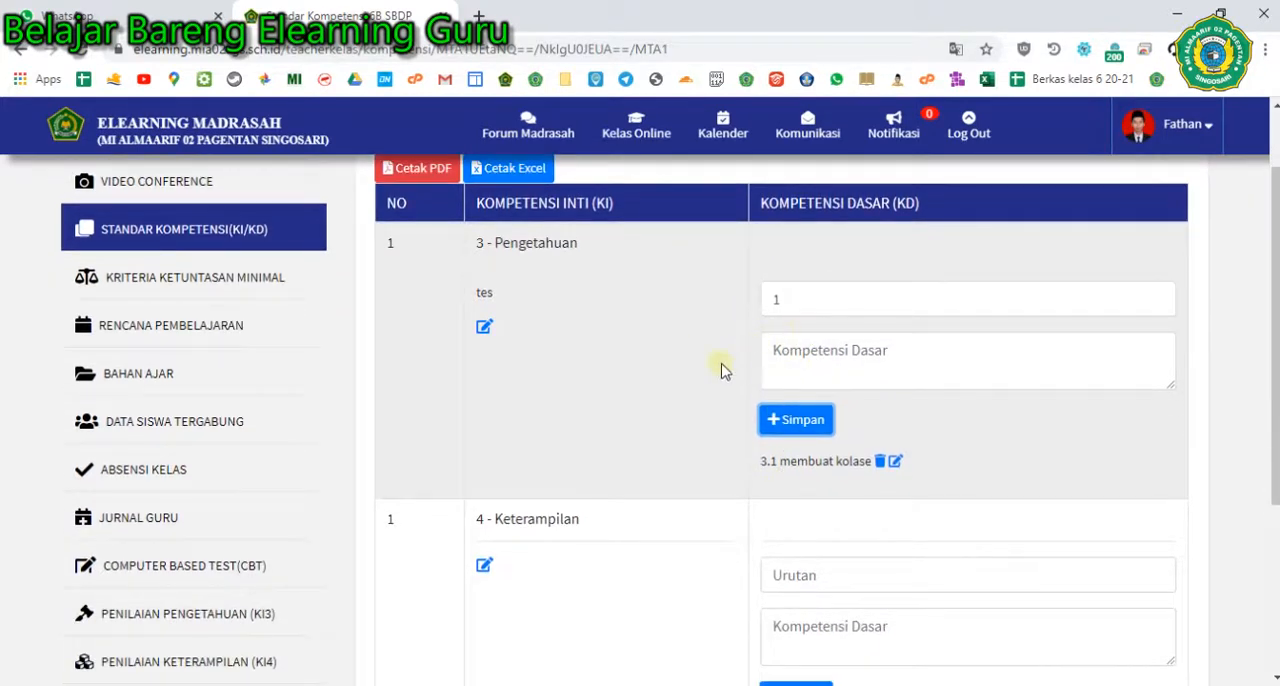
scroll(743, 471, "down", 2)
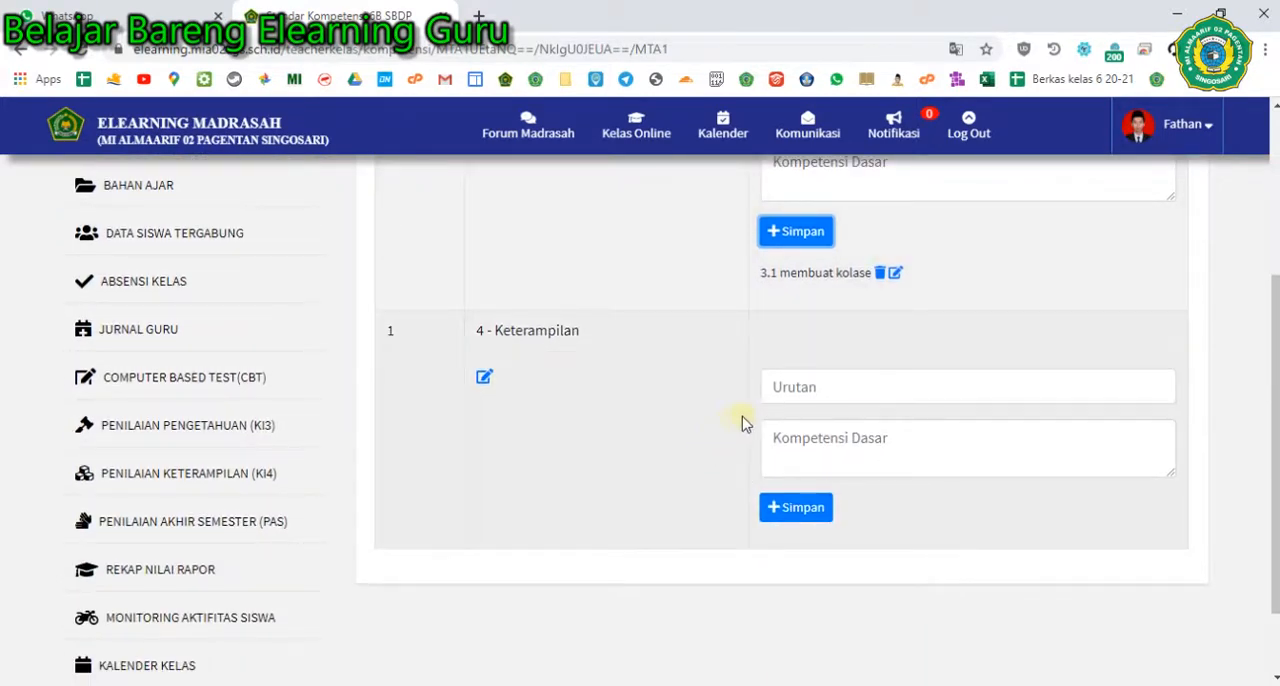
left_click(783, 394)
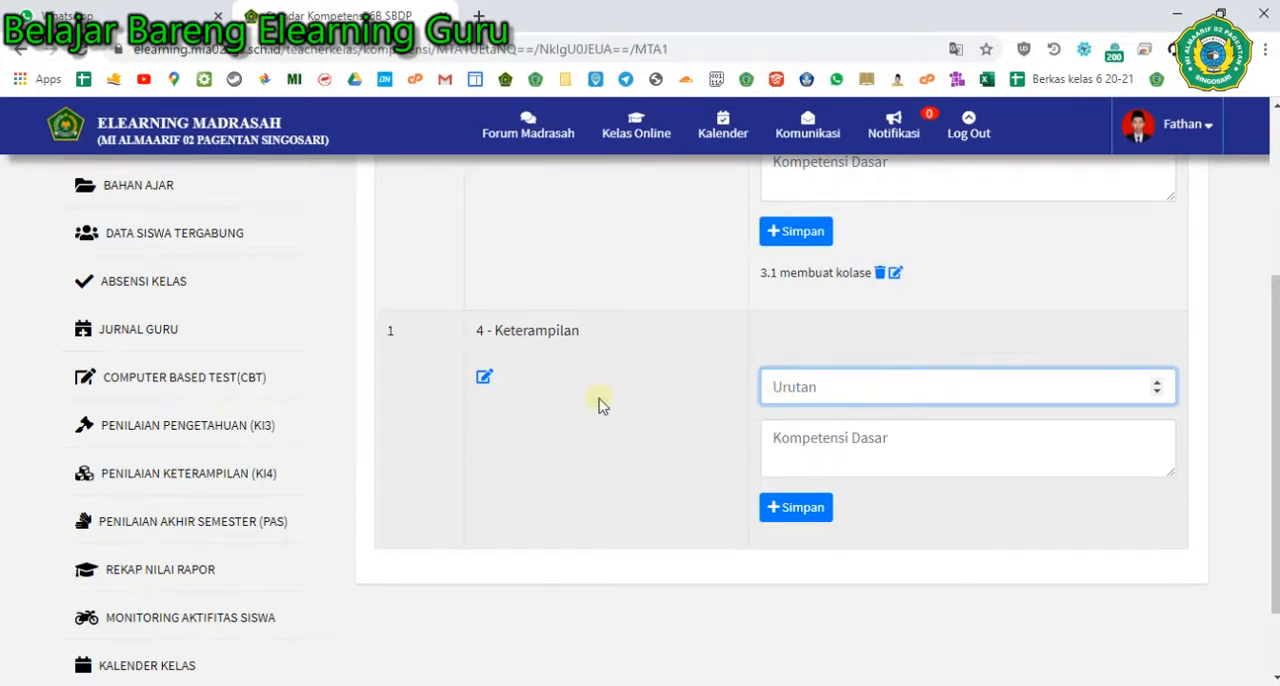
scroll(605, 404, "up", 3)
scroll(684, 541, "down", 2)
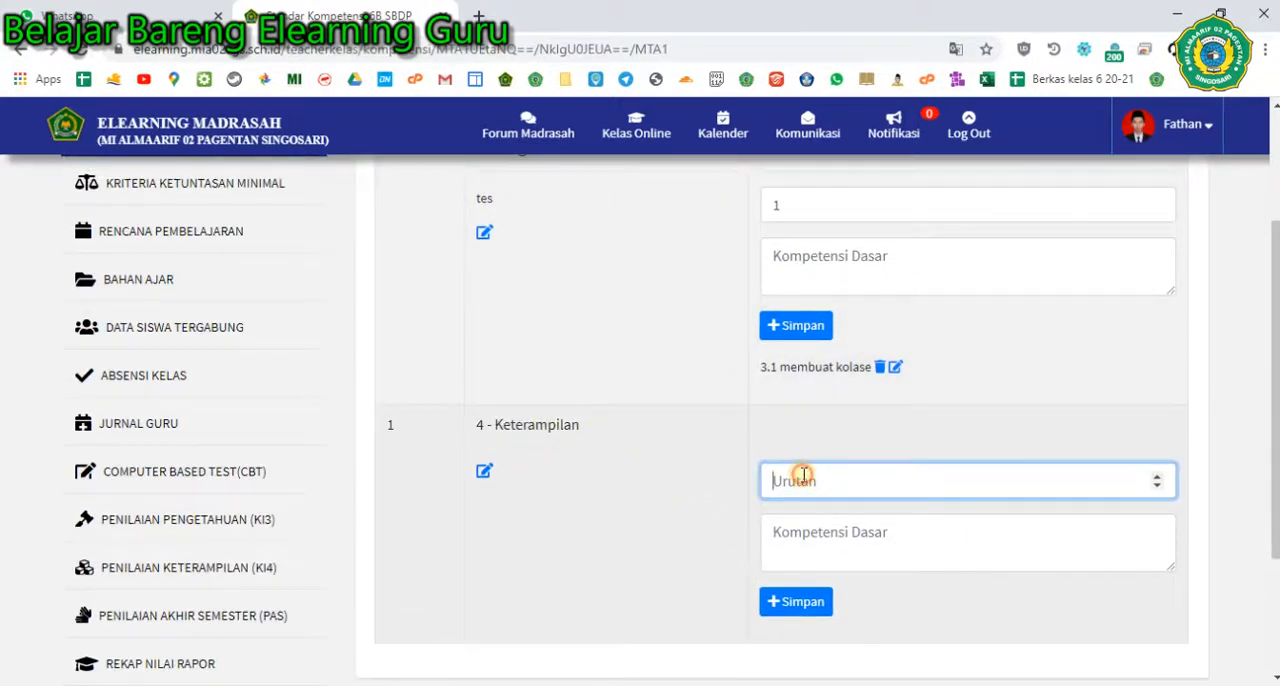
type("1")
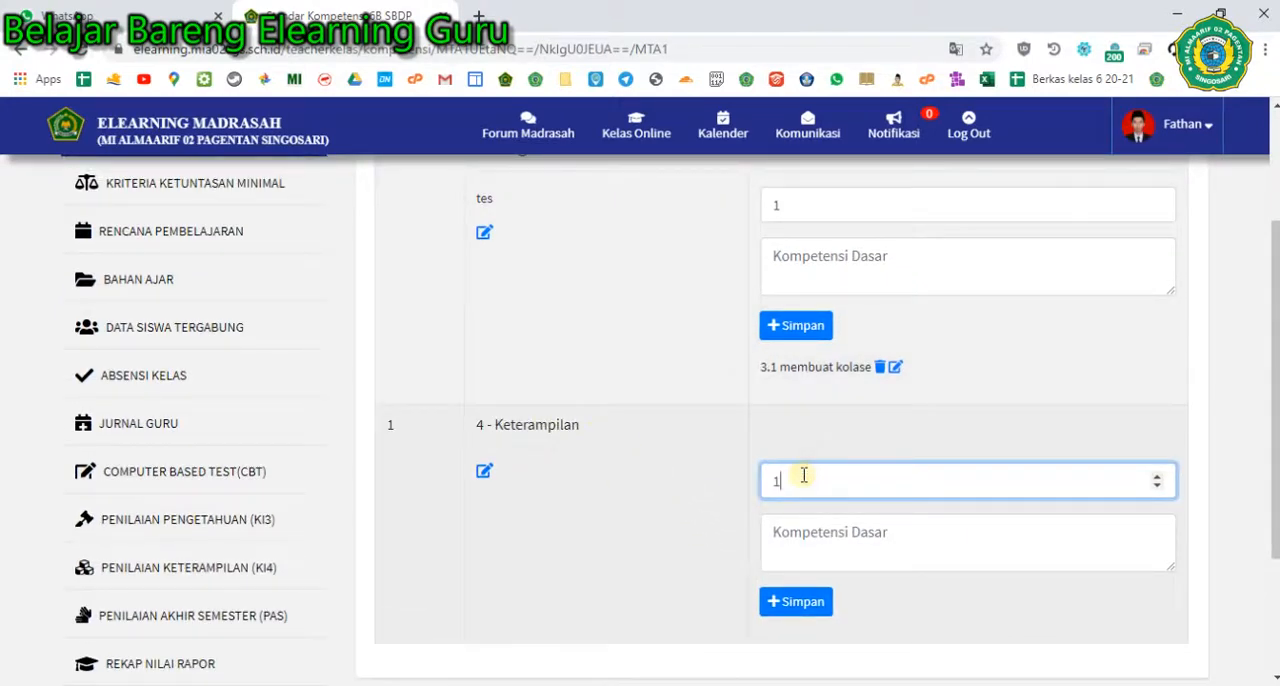
left_click(808, 535)
type("menampilka")
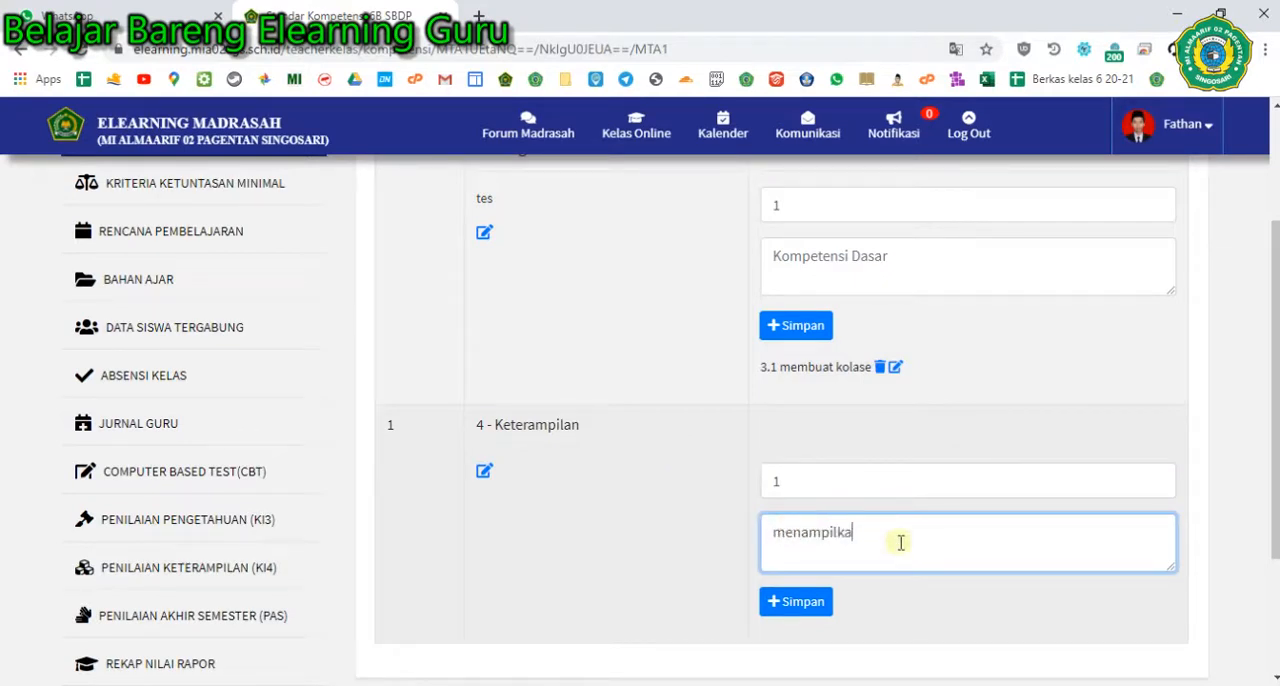
type("n kolase")
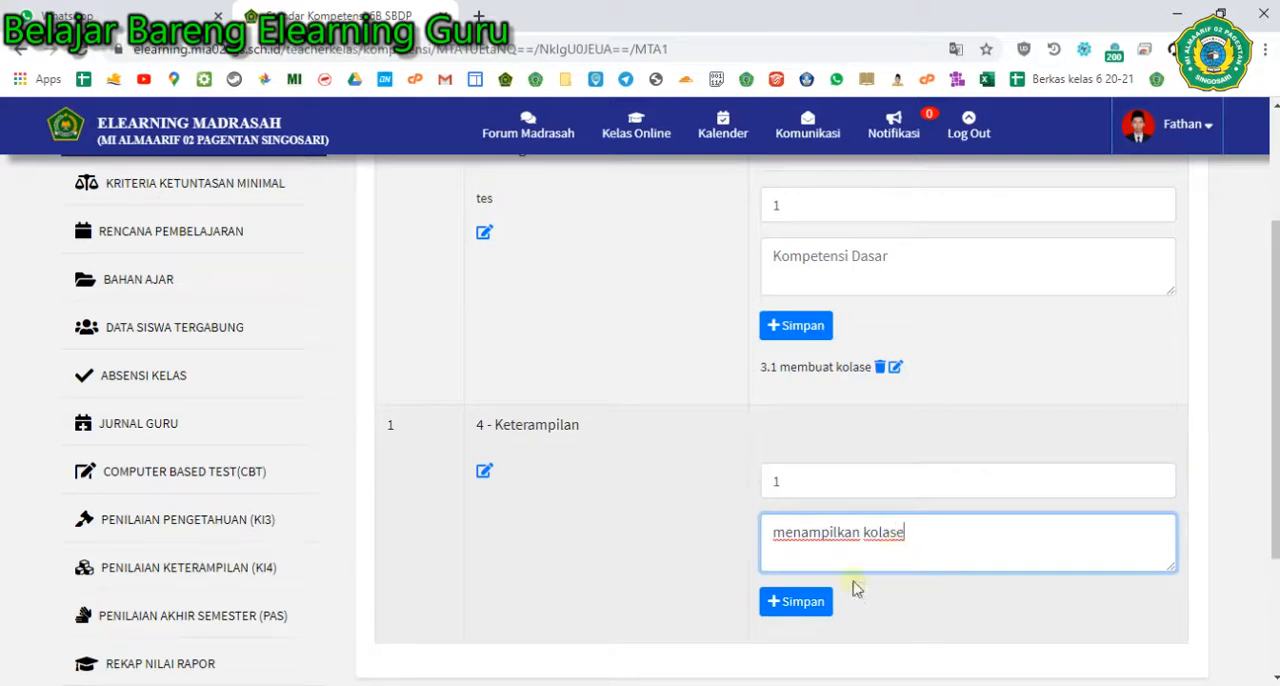
left_click(785, 602)
scroll(786, 569, "down", 3)
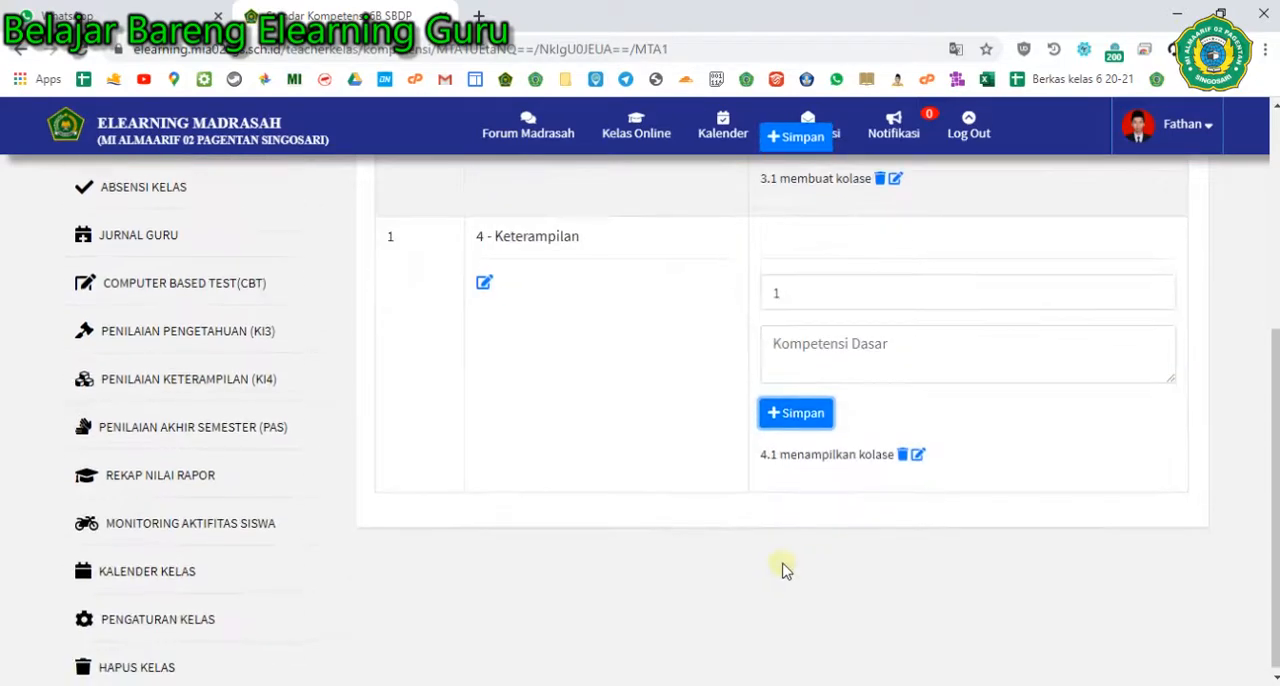
- Switch to the Nitro Pro guide and read the Menu Kriteria Ketuntasan Minimal (KKM) section on page 8
key("alt+Tab")
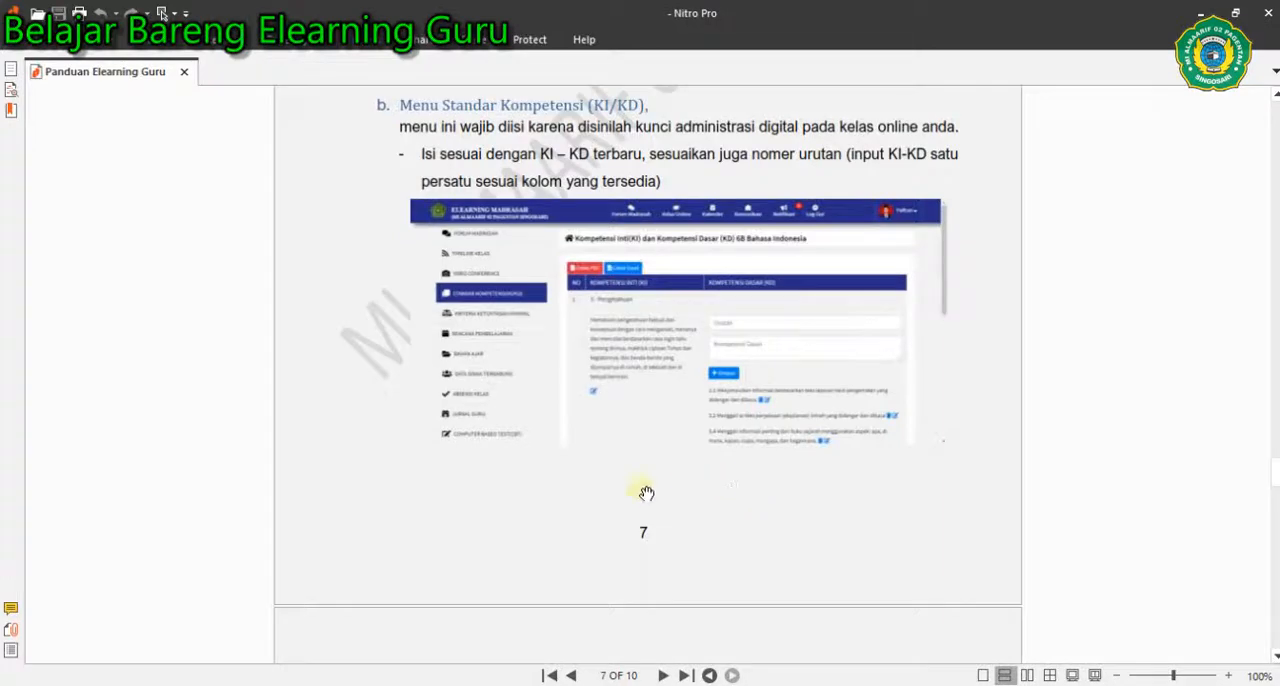
scroll(526, 249, "down", 1)
scroll(524, 250, "up", 2)
scroll(560, 255, "down", 4)
scroll(465, 296, "down", 2)
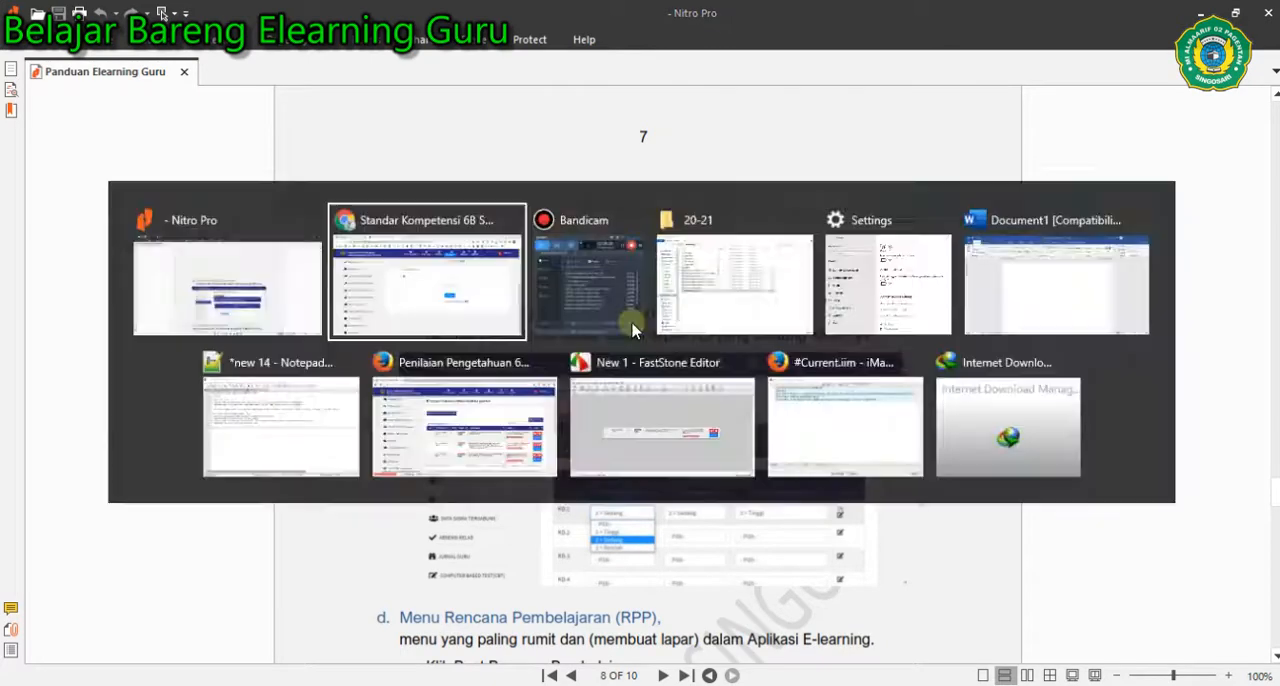
- Switch back to Chrome and open the Kriteria Ketuntasan Minimal page of the 6B SBDP class
key("alt+Tab")
scroll(214, 324, "up", 4)
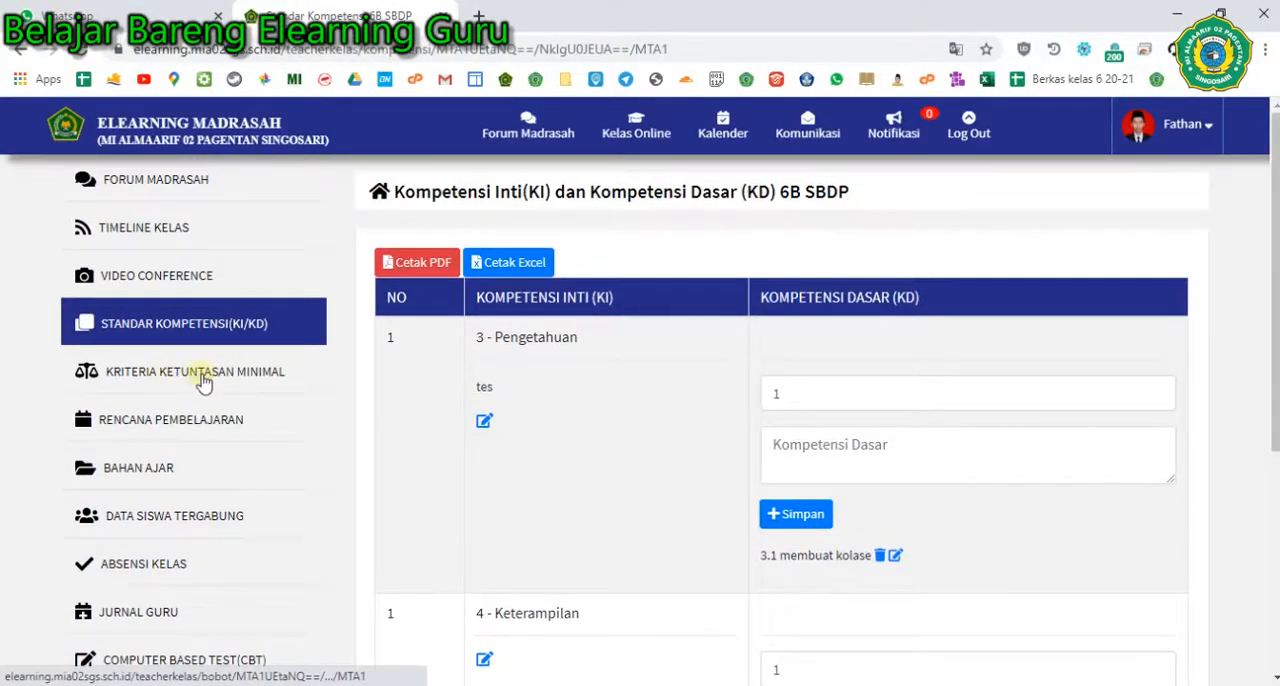
left_click(203, 372)
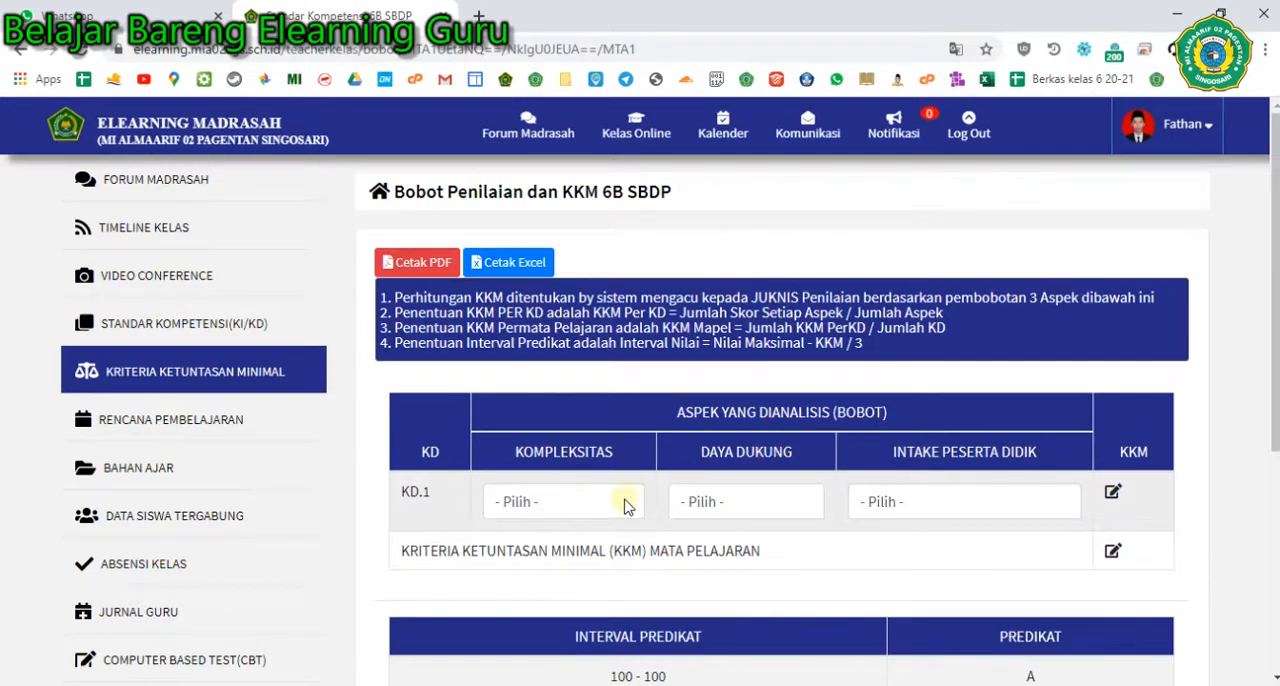
- Set the KD.1 weights to Kompleksitas 3 = Rendah, Daya Dukung 2 = Sedang and Intake Peserta Didik 2 = Sedang
left_click(590, 502)
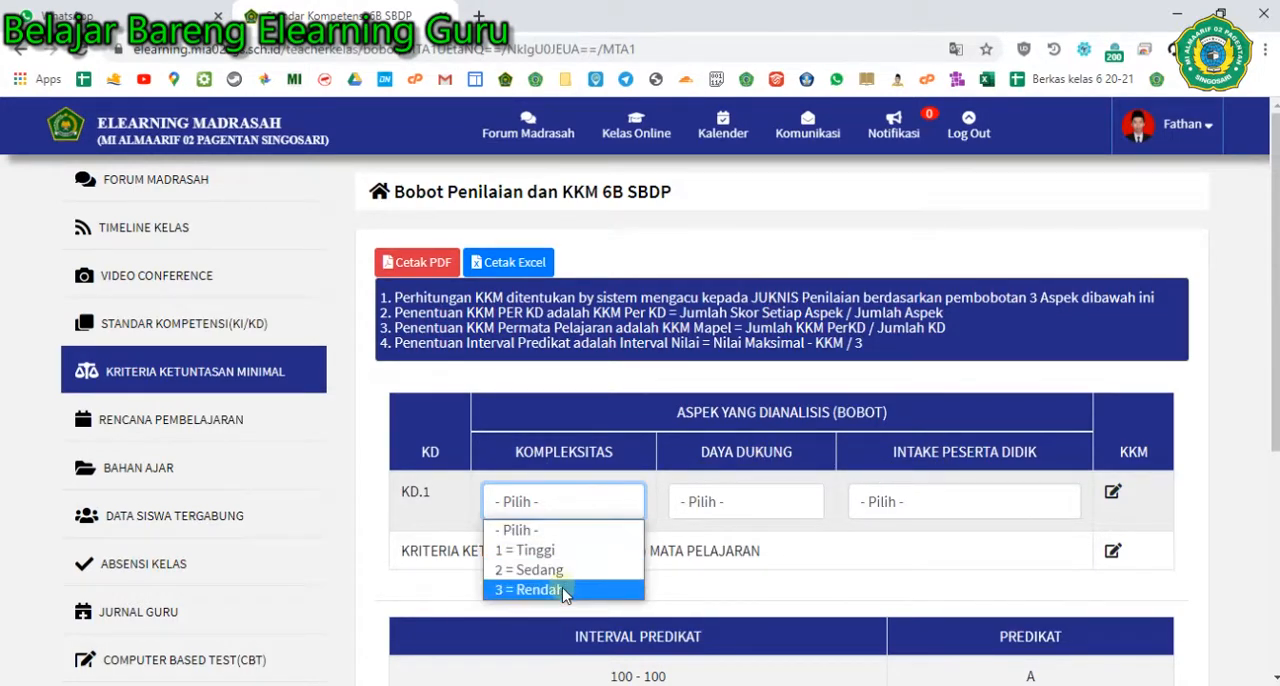
left_click(562, 590)
left_click(736, 504)
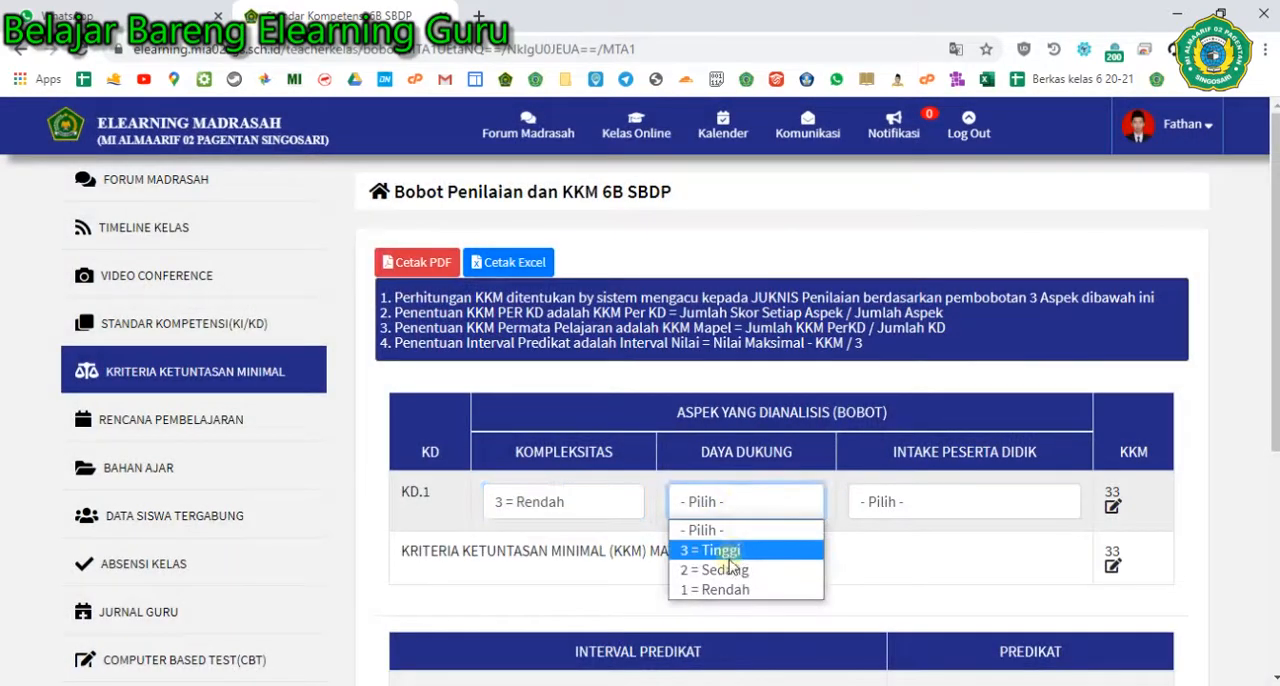
left_click(729, 568)
left_click(890, 502)
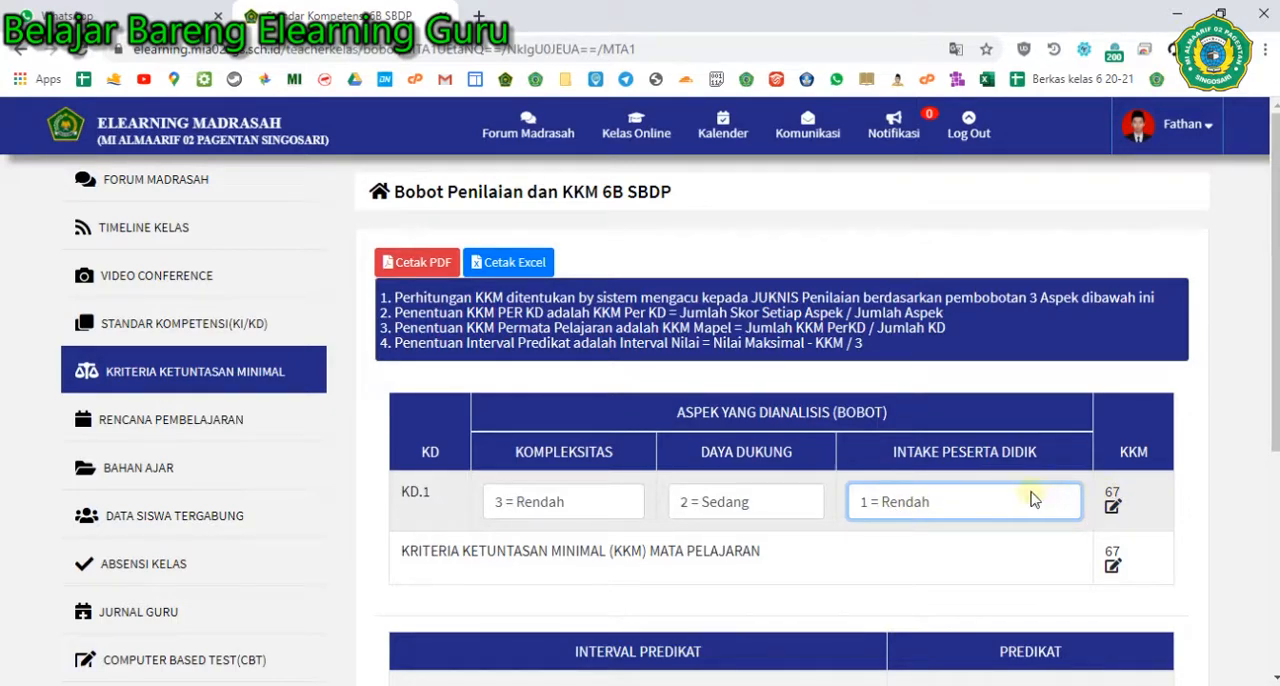
left_click(975, 501)
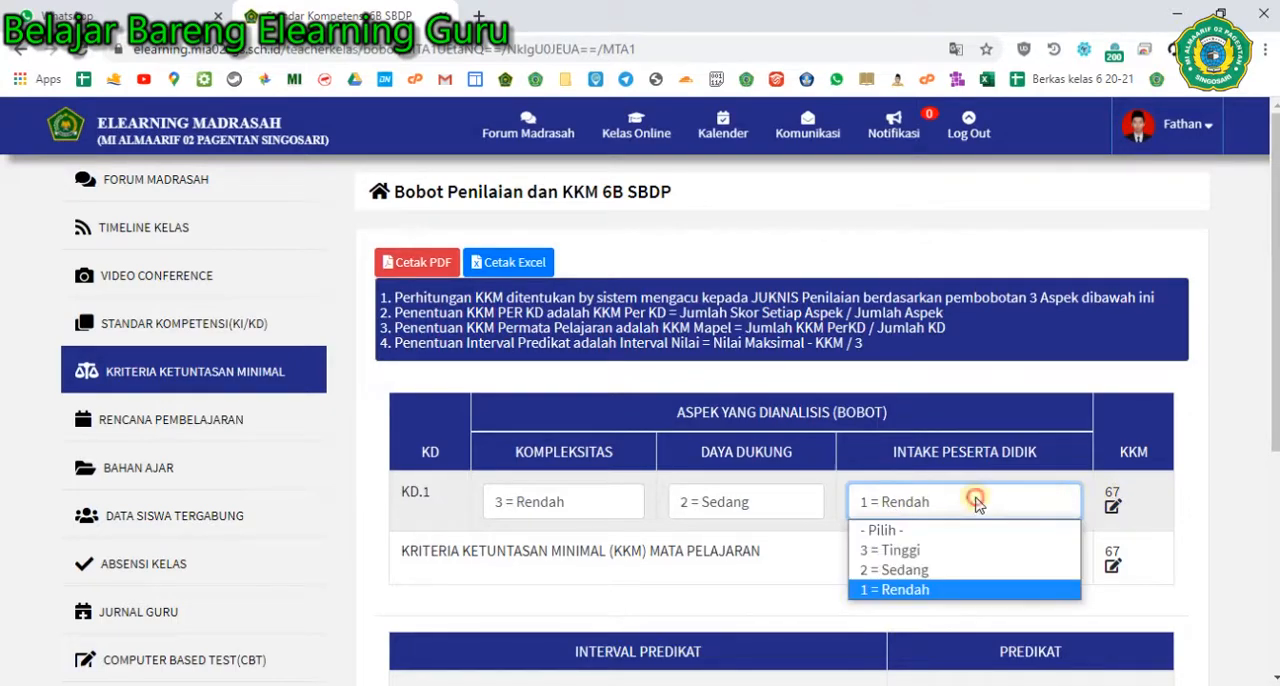
left_click(924, 569)
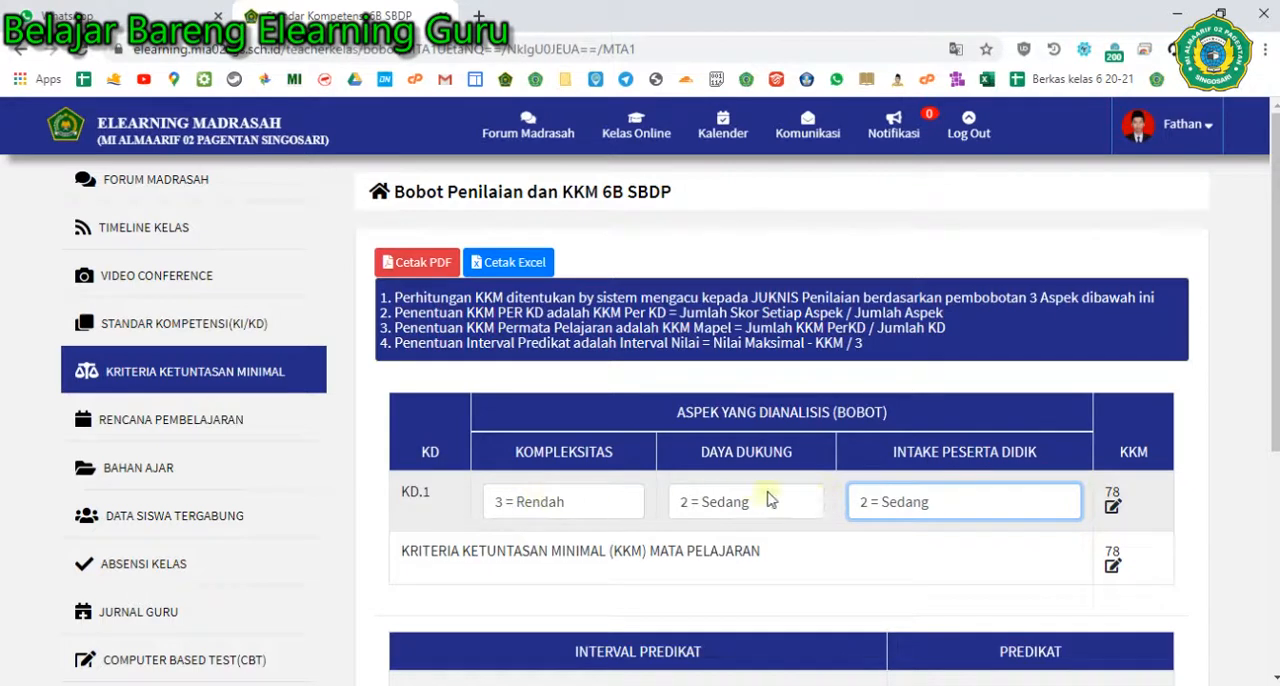
- Manually set the KKM value of KD.1 to 75 and save it
scroll(893, 497, "down", 1)
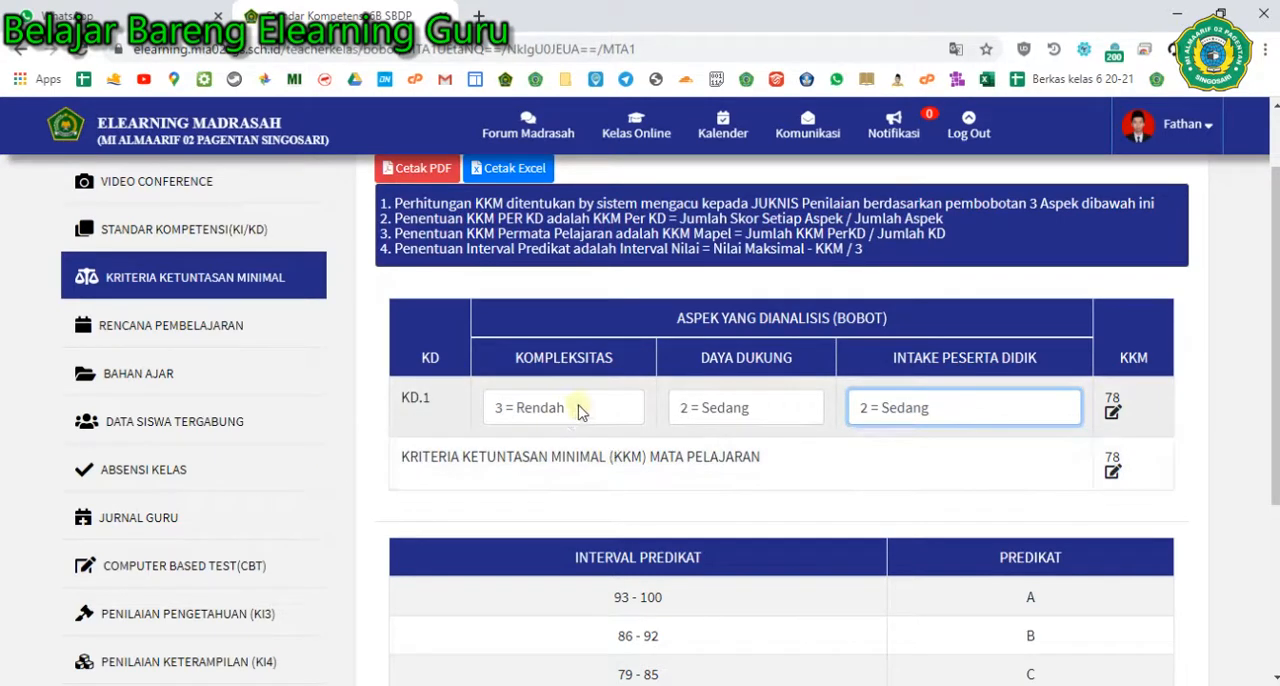
left_click(1112, 413)
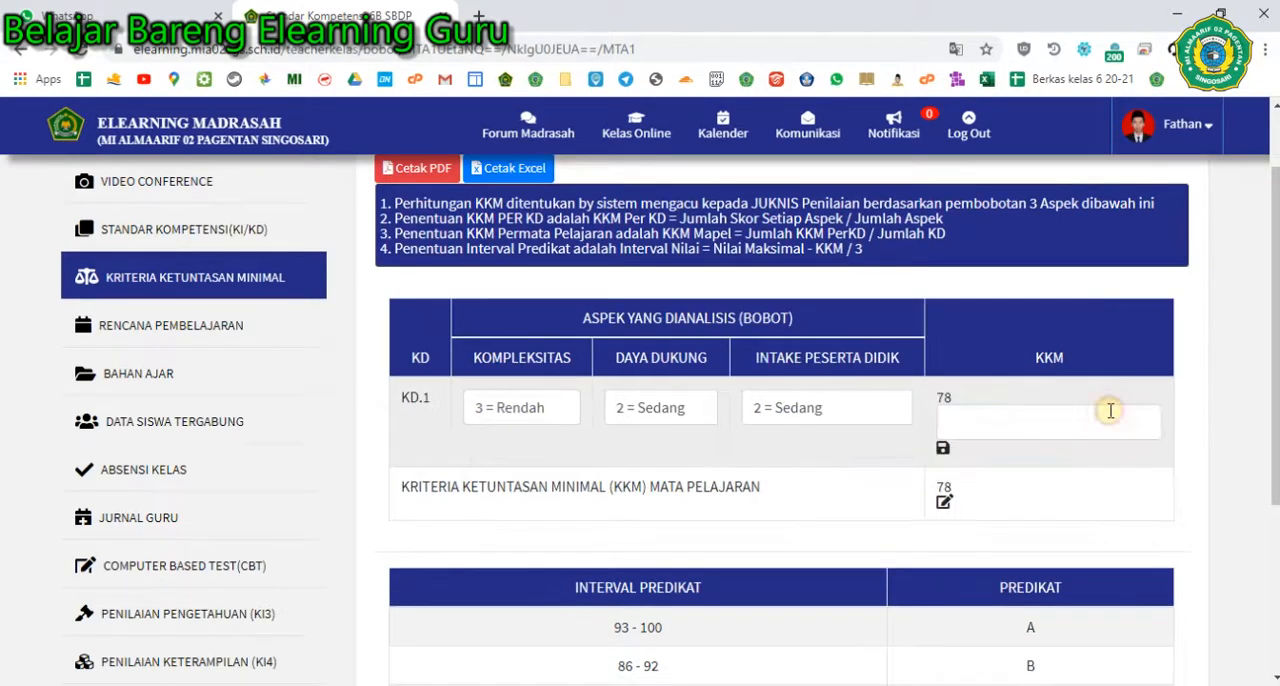
left_click(1088, 414)
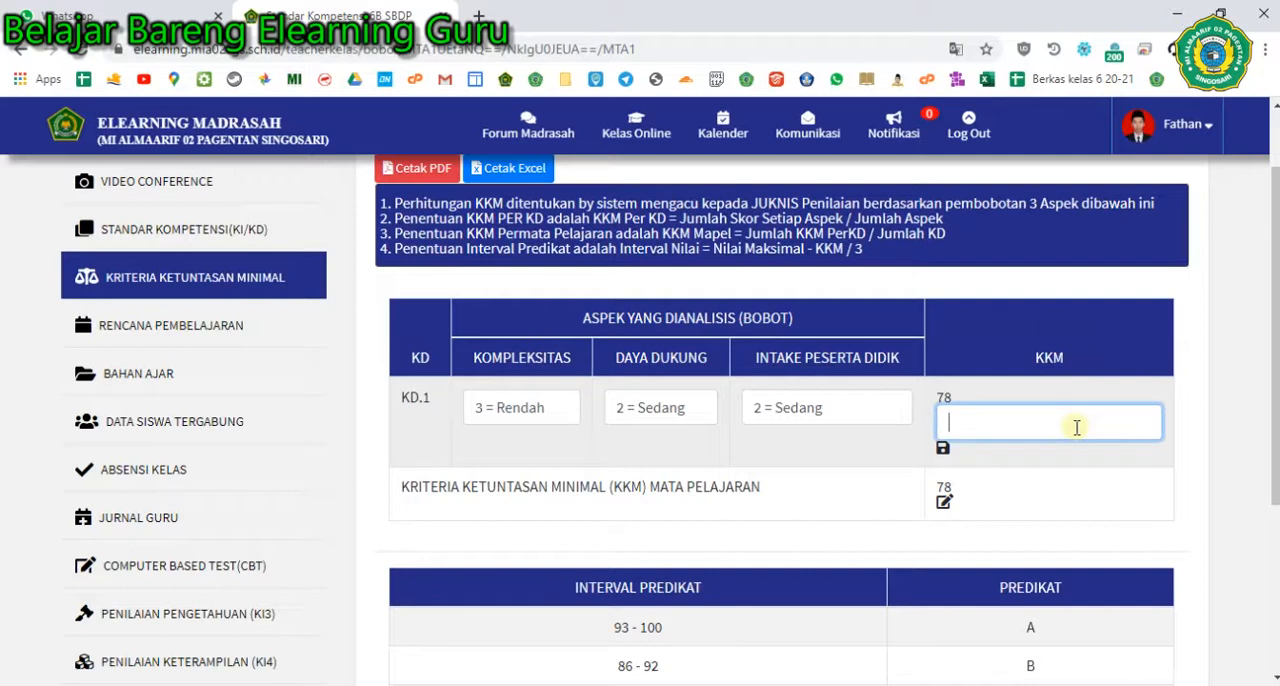
left_click(943, 448)
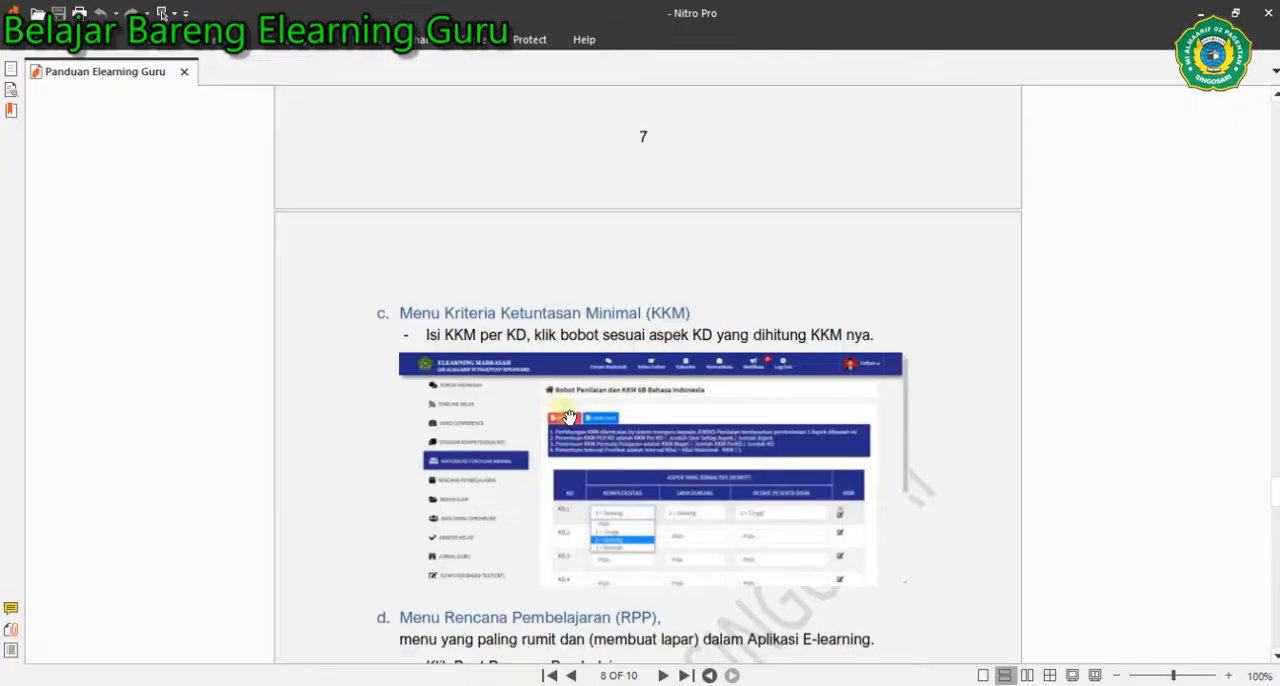
- Read the guide's Menu Rencana Pembelajaran (RPP) section, and open the Rencana Pembelajaran page of 6B SBDP in Chrome
scroll(565, 415, "down", 5)
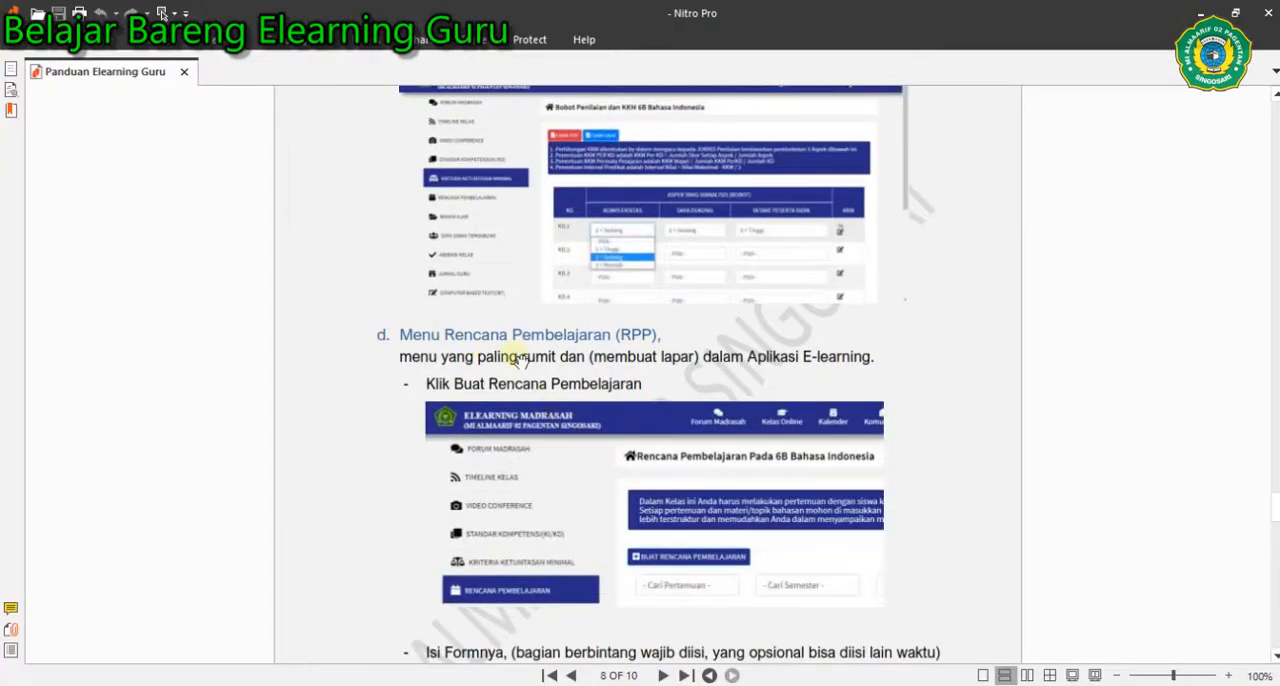
scroll(520, 362, "down", 1)
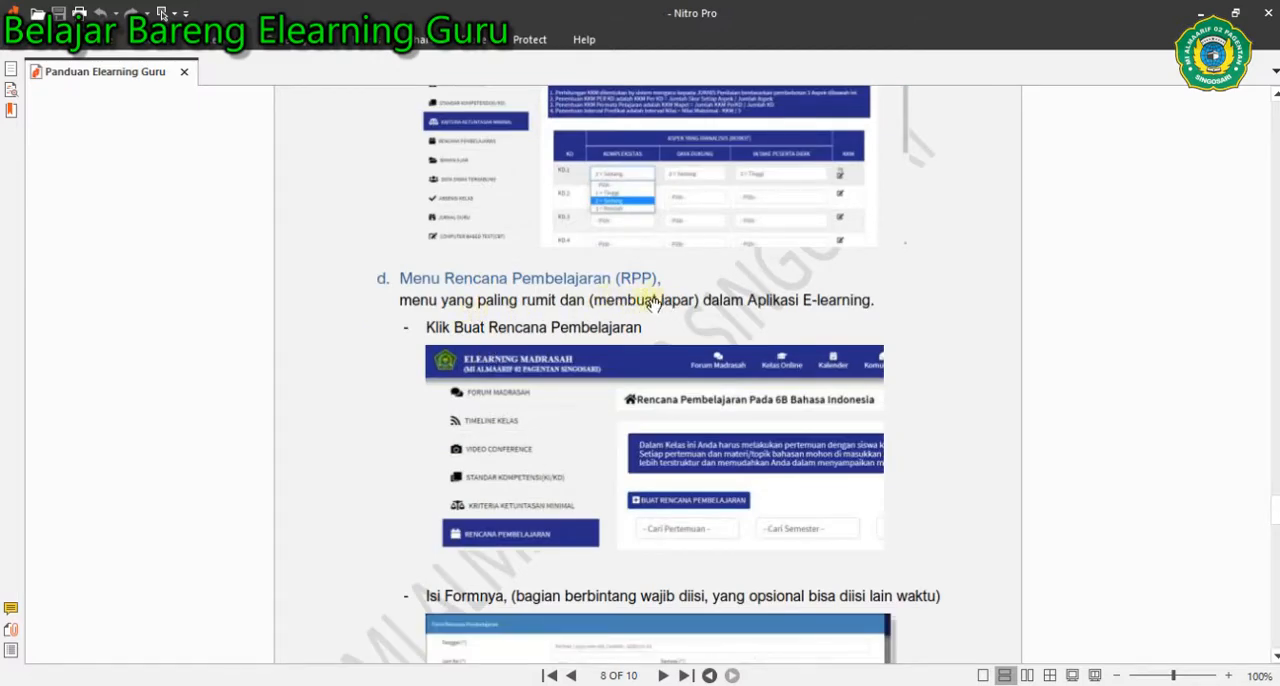
key("alt+Tab")
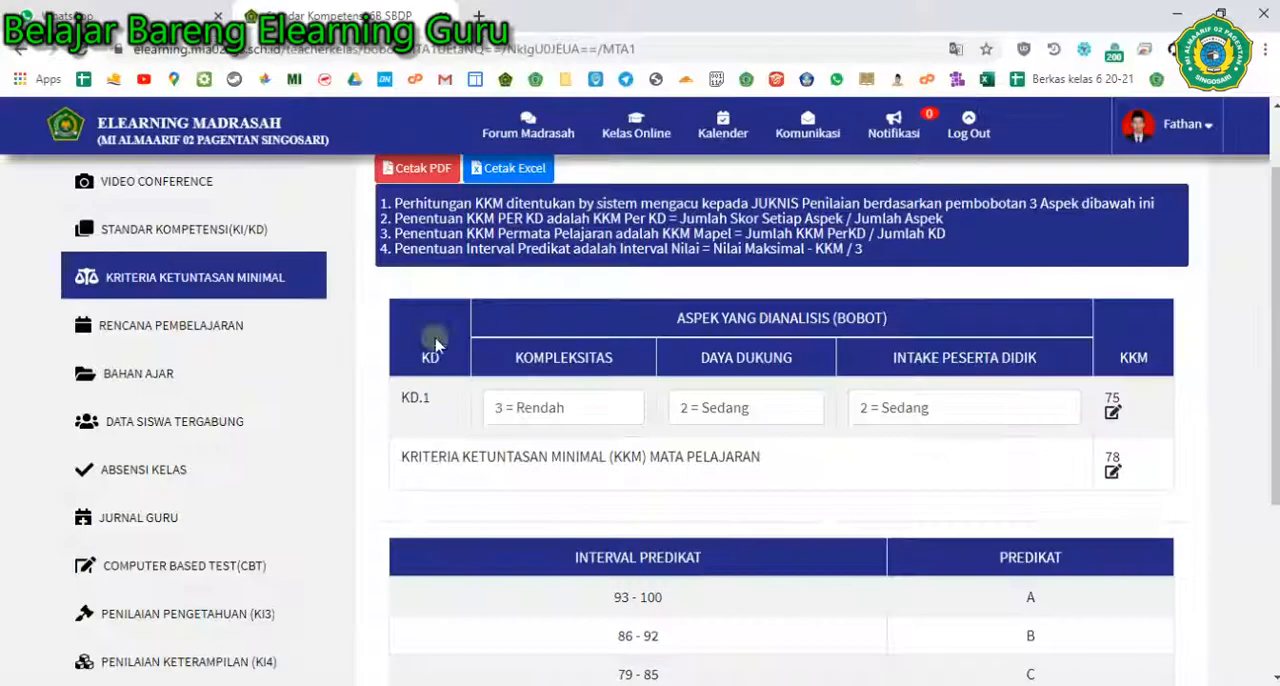
left_click(161, 330)
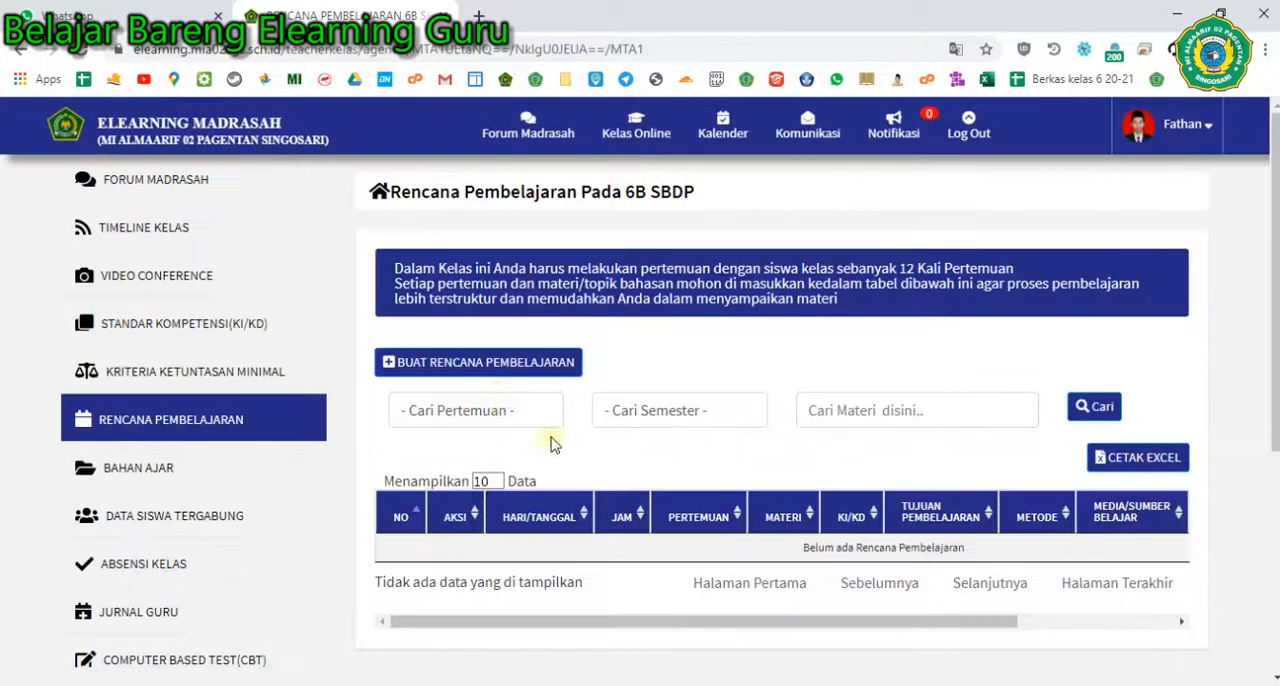
- Open a new Rencana Pembelajaran form for 6B SBDP and check its Tanggal, Jam Ke and Pertemuan Ke choices
left_click(494, 366)
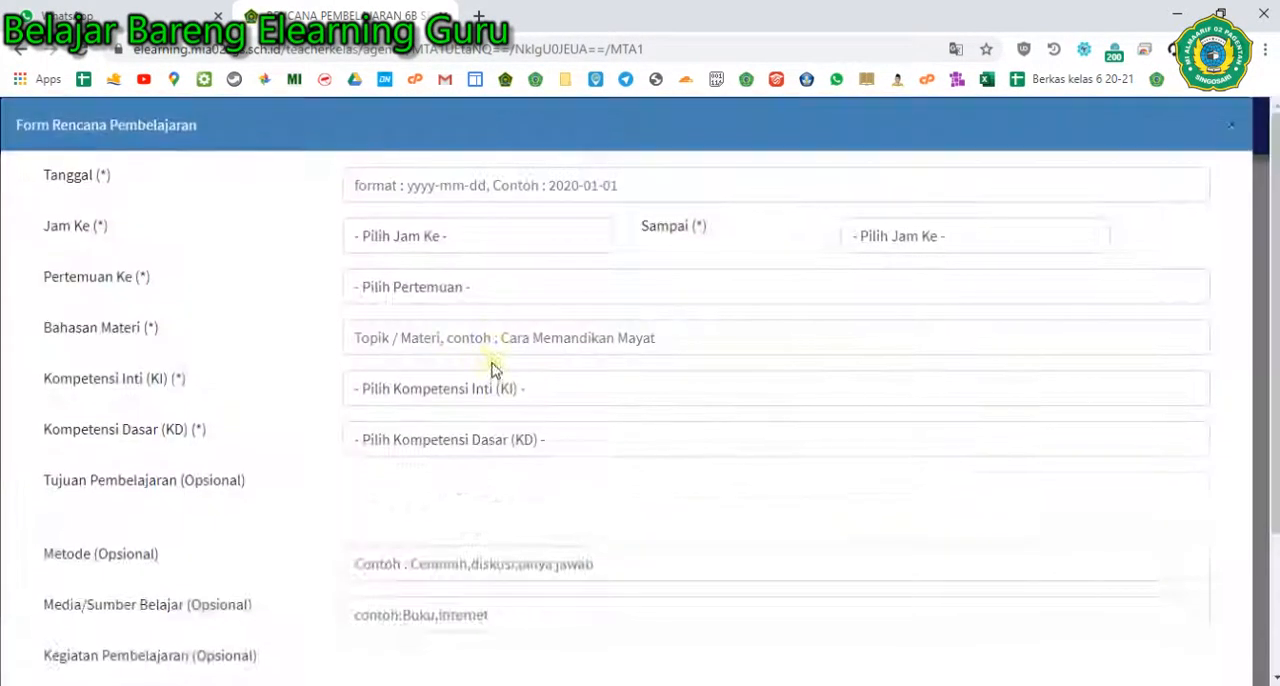
left_click(418, 182)
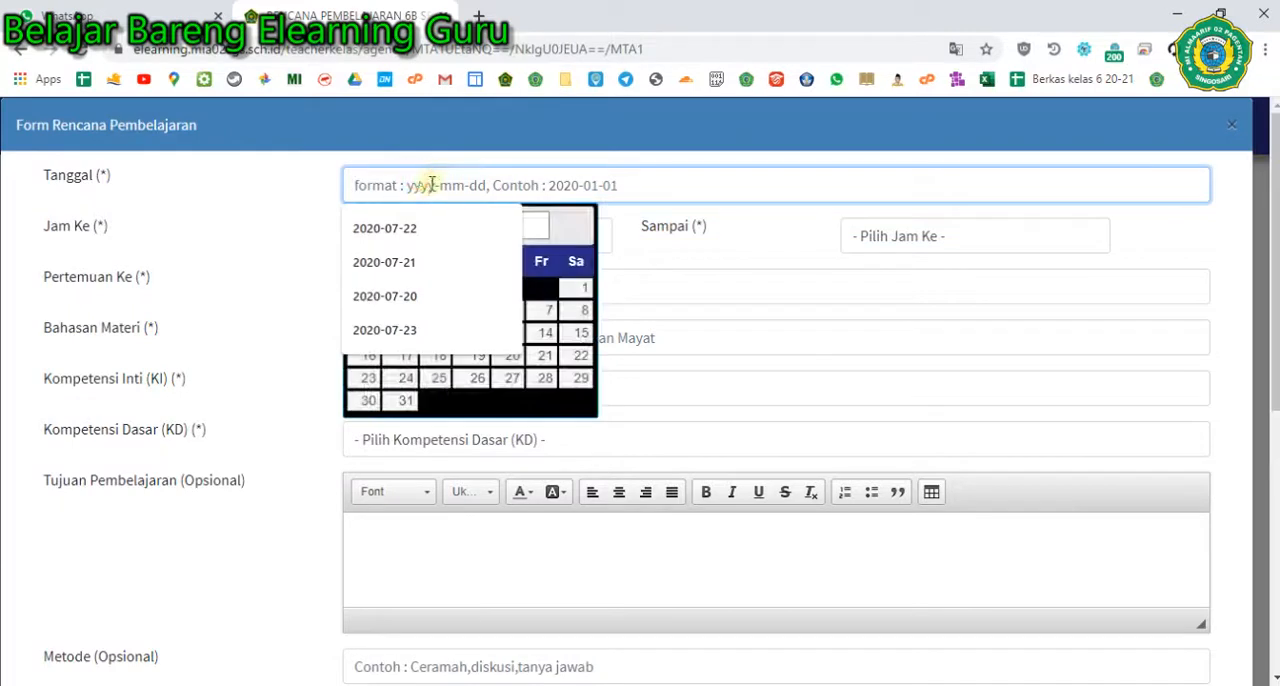
left_click(651, 253)
left_click(543, 237)
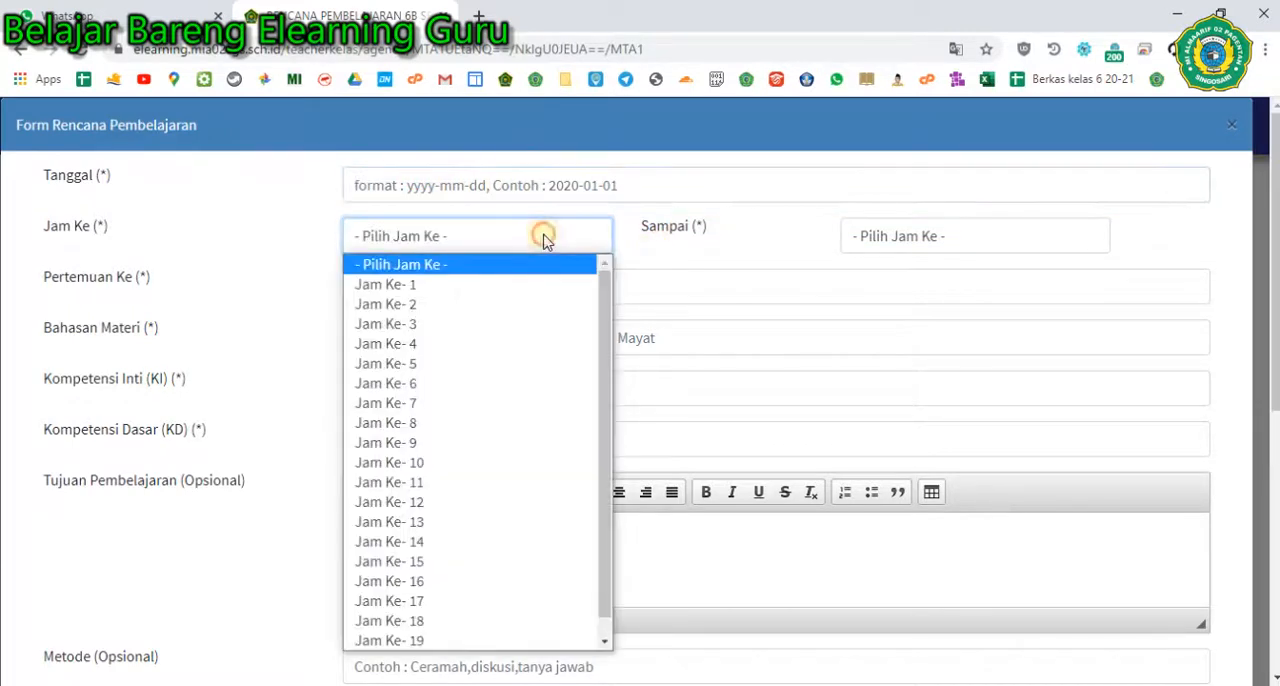
left_click(654, 266)
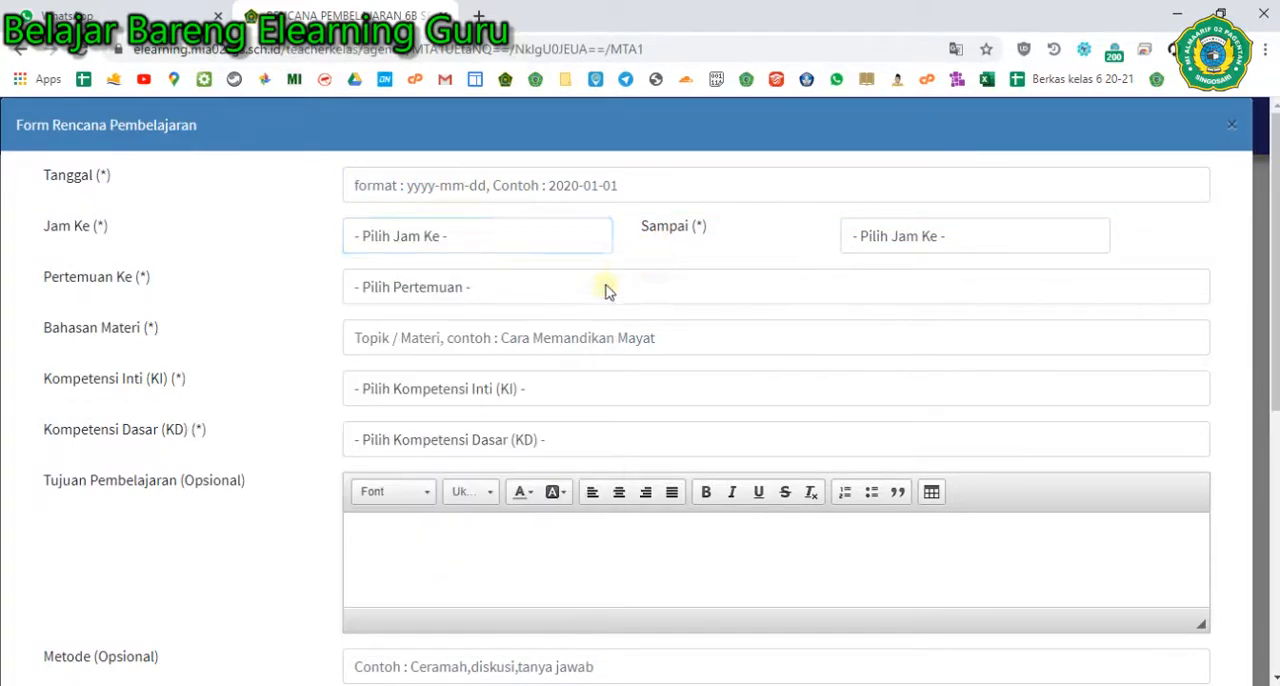
left_click(592, 292)
left_click(663, 266)
- Review the remaining Form Rencana Pembelajaran fields, from Bahasan Materi to Kegiatan Pembelajaran, and close the form without filling it in
scroll(623, 369, "down", 3)
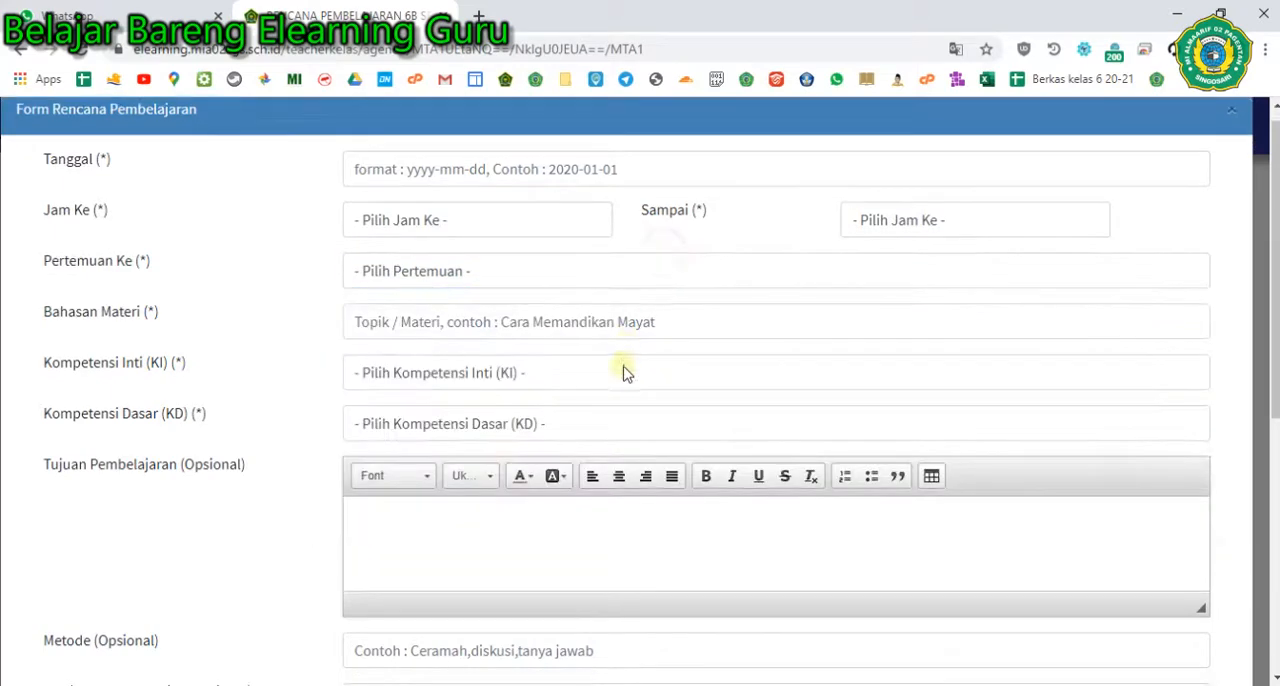
scroll(575, 470, "down", 2)
scroll(571, 480, "up", 5)
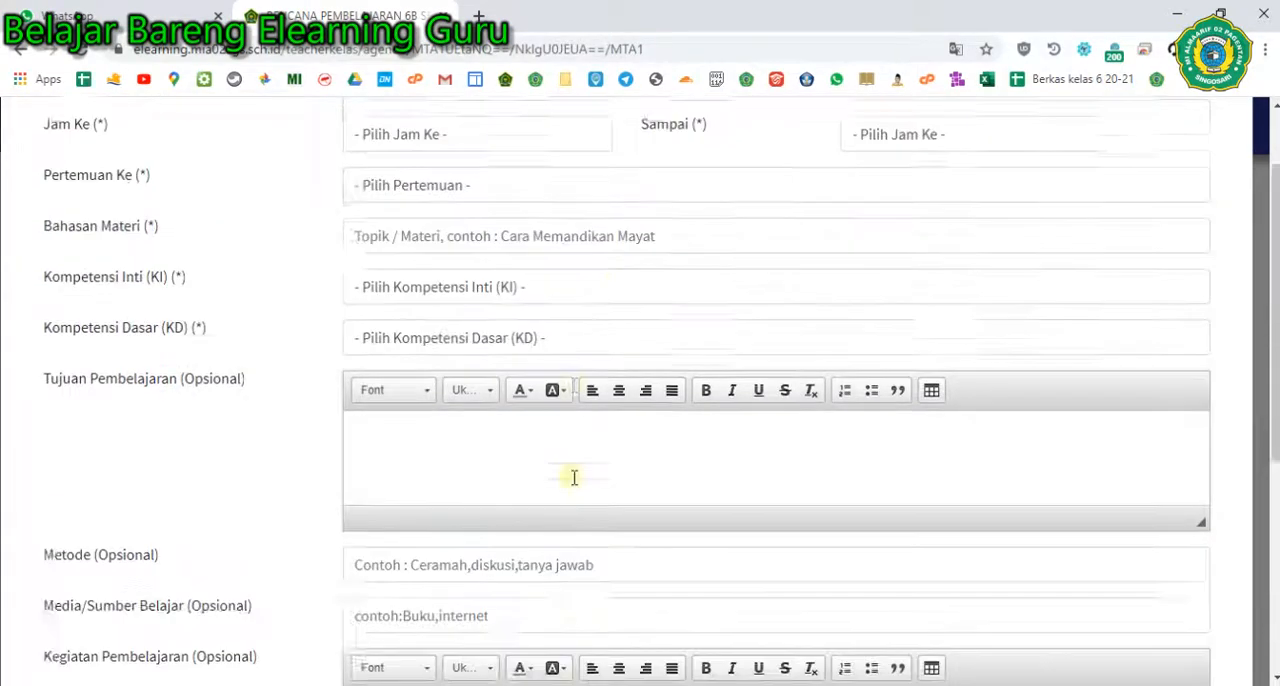
scroll(500, 457, "down", 3)
scroll(480, 460, "up", 3)
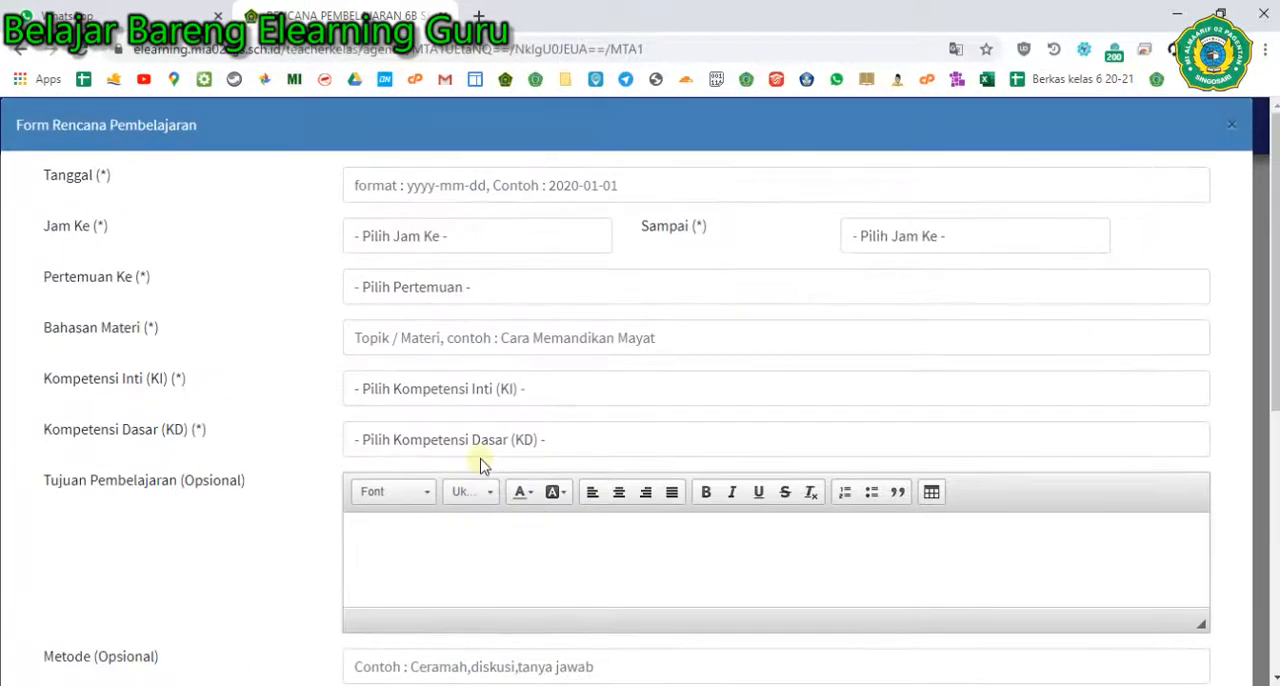
scroll(478, 463, "down", 2)
scroll(478, 463, "down", 3)
left_click(586, 612)
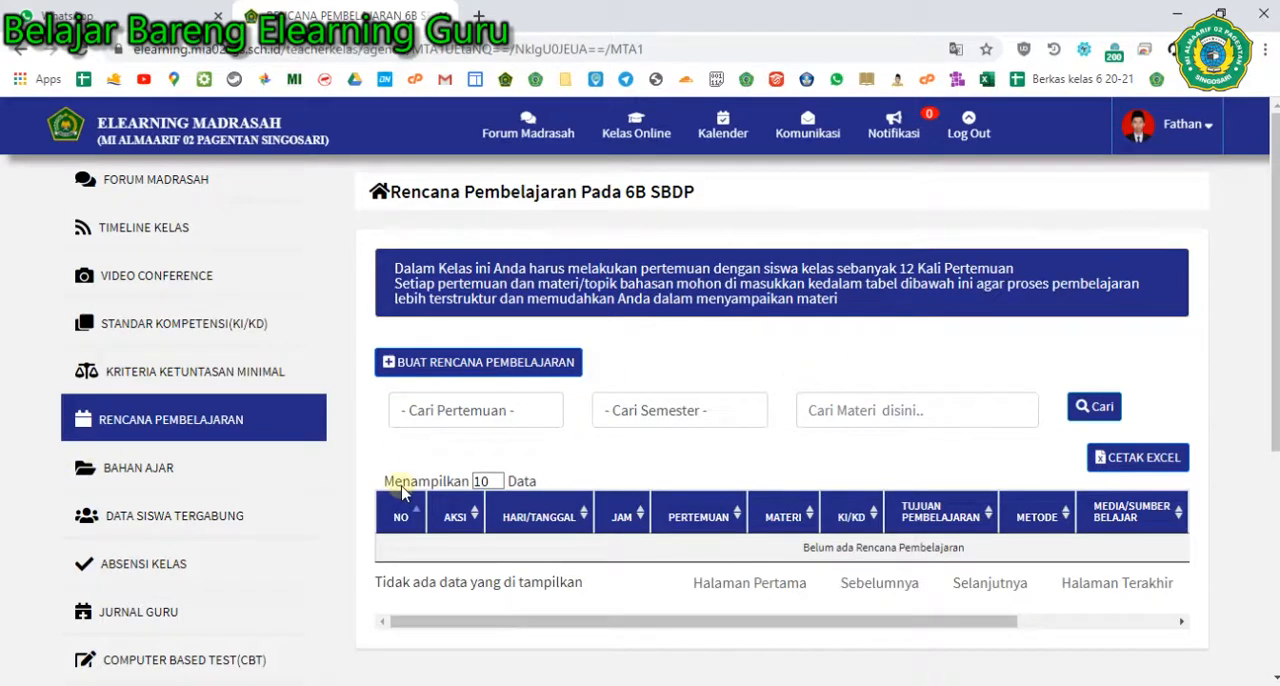
- Switch to the Panduan Elearning Guru document in Nitro Pro and read its Menu Bahan Ajar section
key("alt+Tab")
scroll(549, 491, "down", 2)
scroll(549, 491, "down", 10)
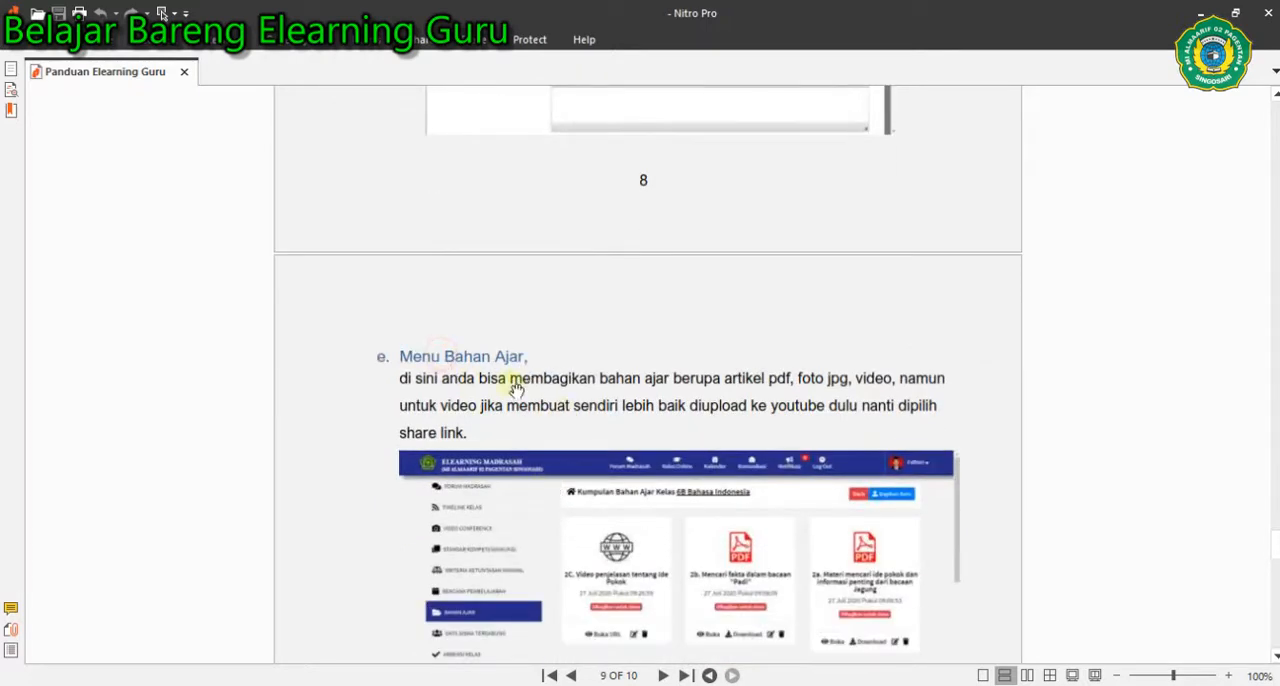
scroll(497, 400, "down", 2)
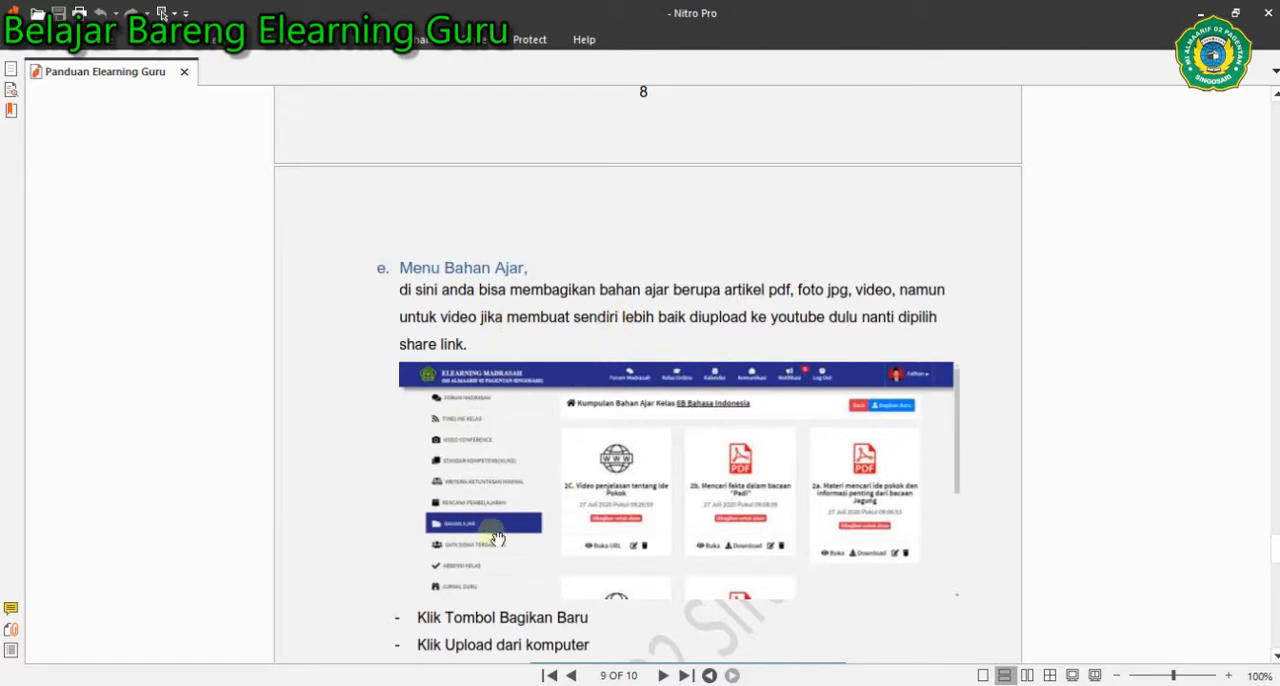
- Switch back to Chrome, open the Bahan Ajar page of 6B SBDP and start sharing material taken from another class
key("alt+Tab")
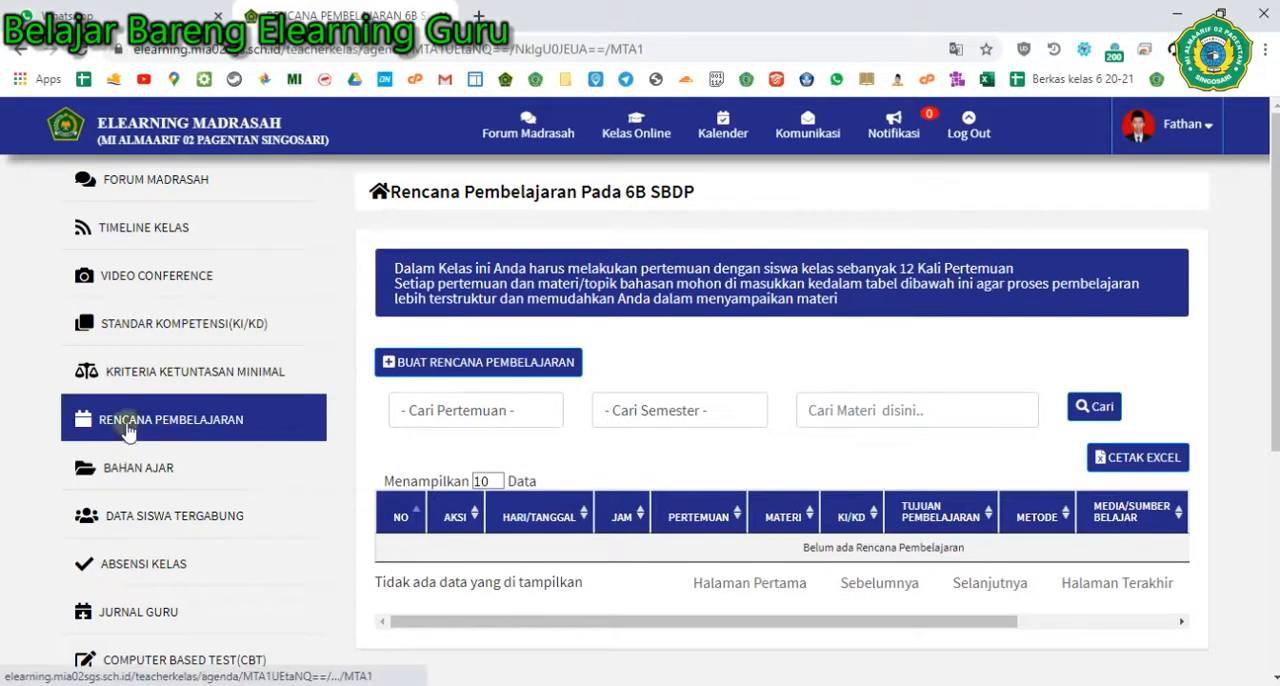
left_click(134, 466)
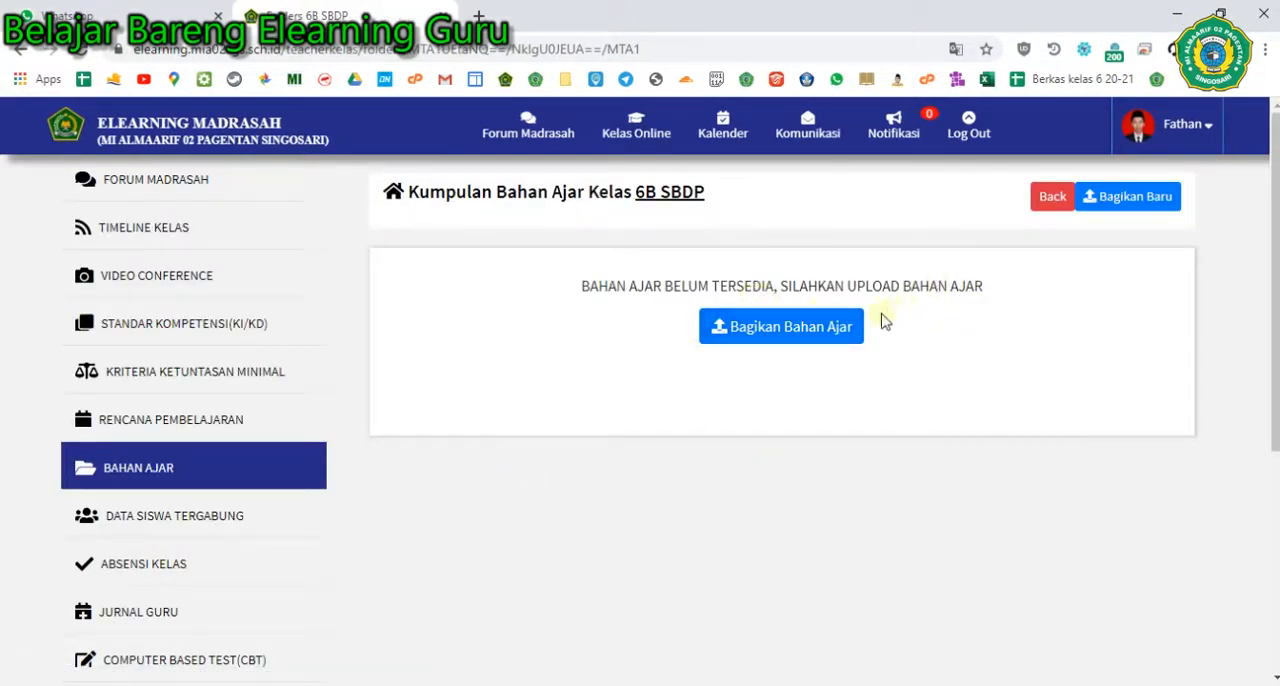
left_click(765, 333)
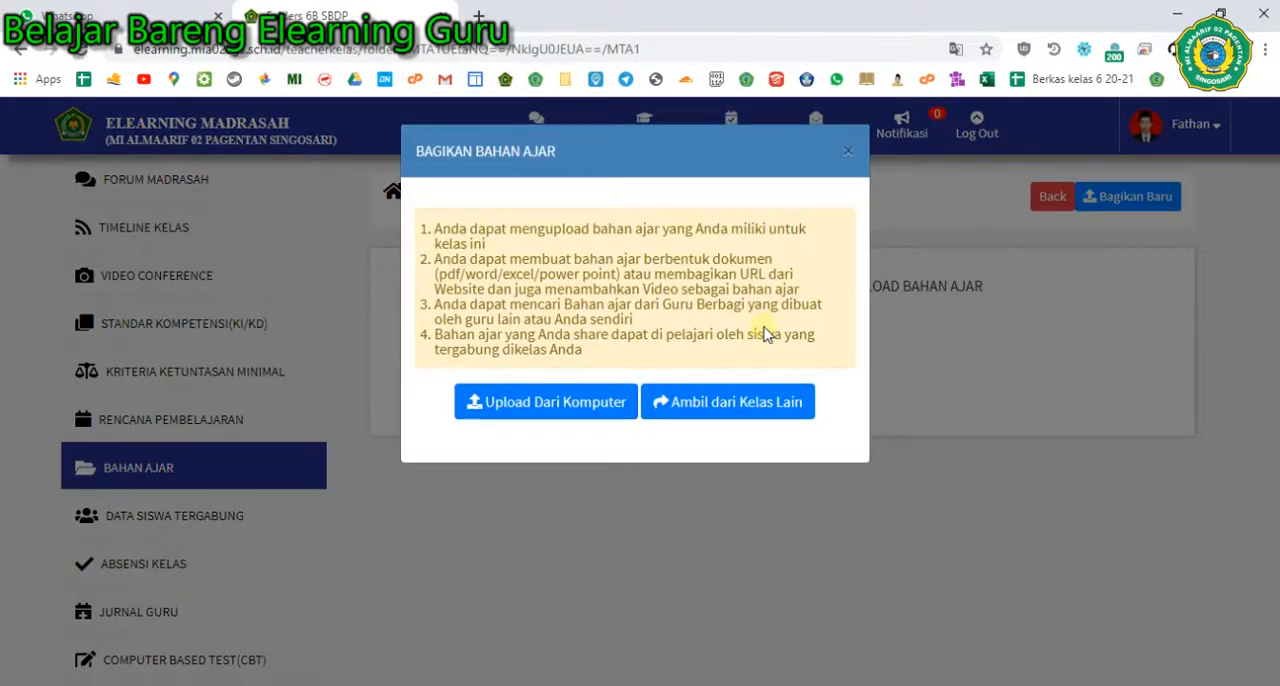
left_click(557, 406)
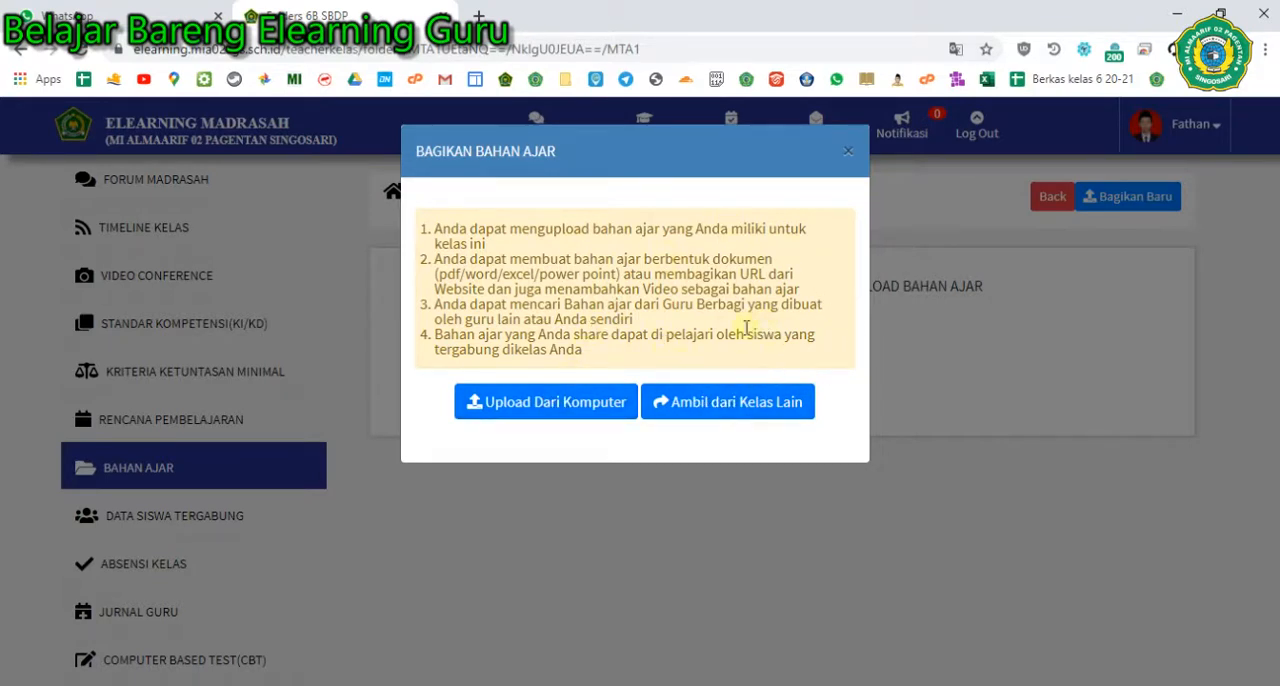
left_click(758, 410)
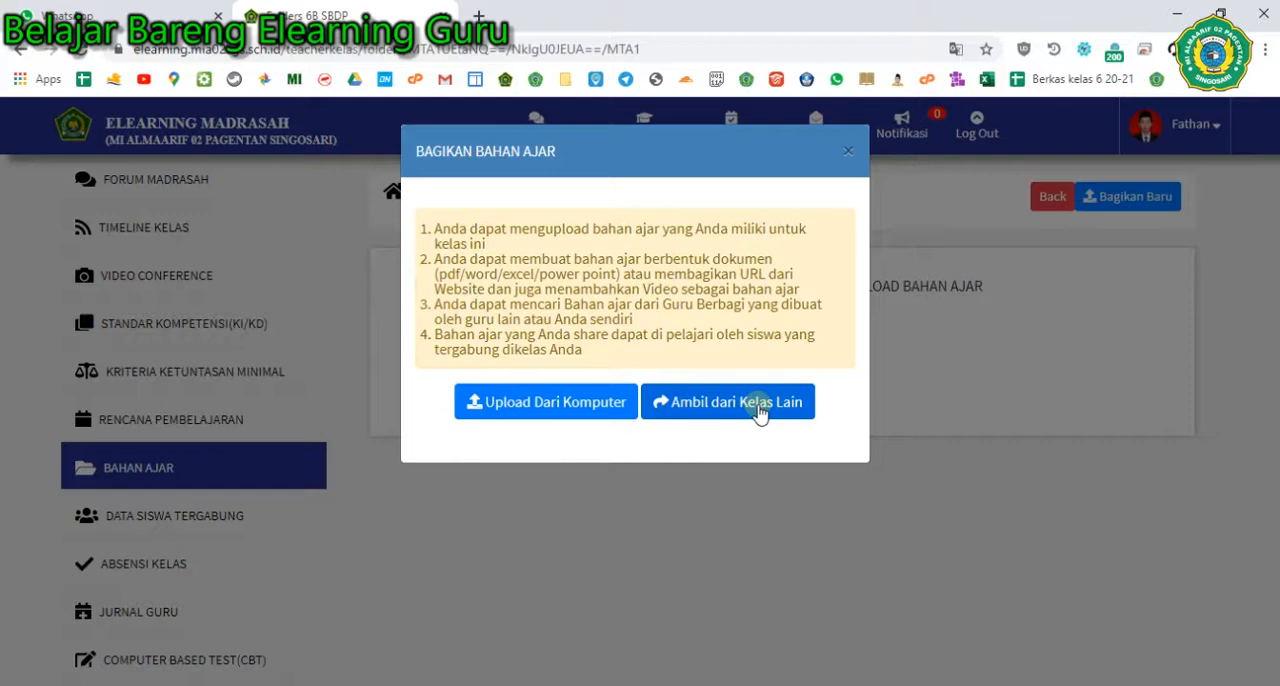
left_click(691, 416)
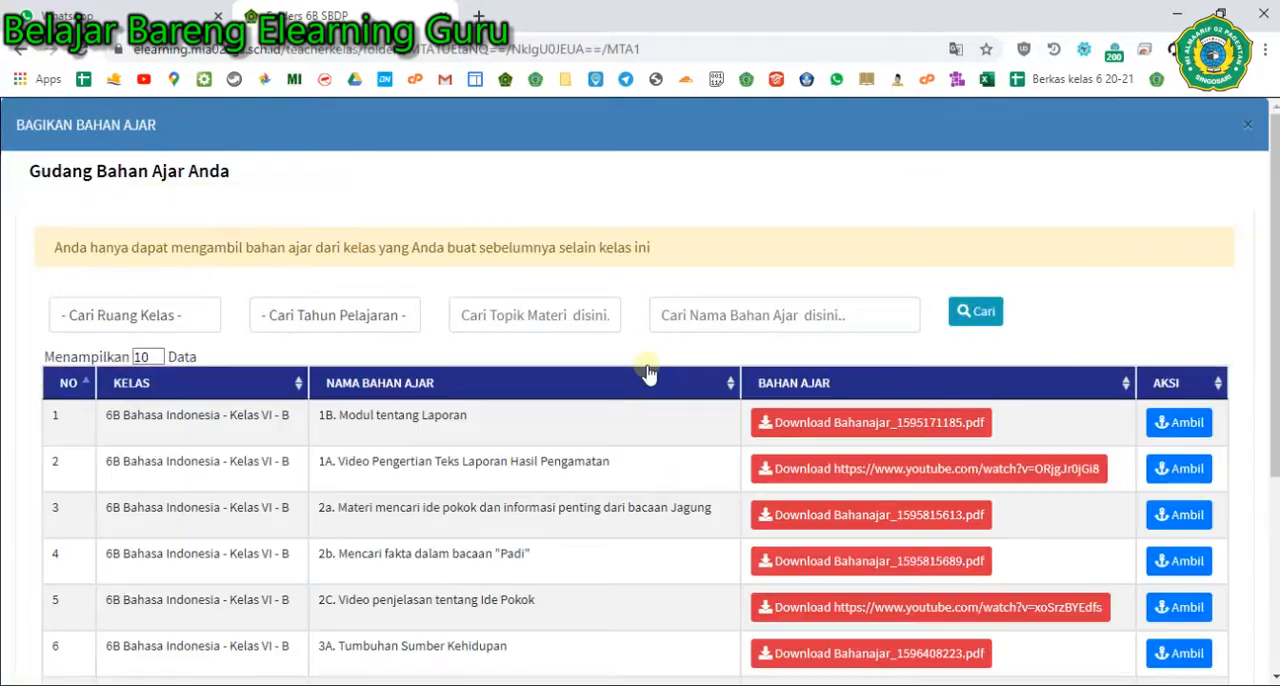
- Show 200 entries in Gudang Bahan Ajar Anda and look through the materials available from other classes
scroll(320, 517, "down", 3)
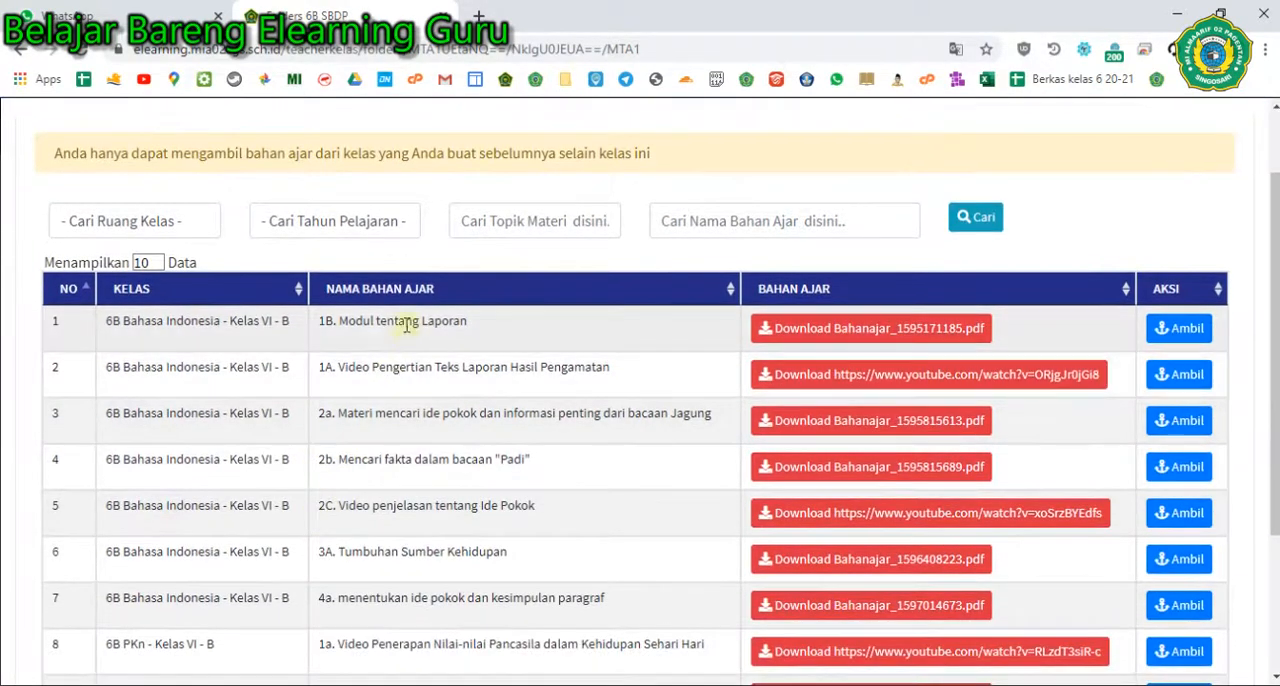
scroll(366, 356, "up", 3)
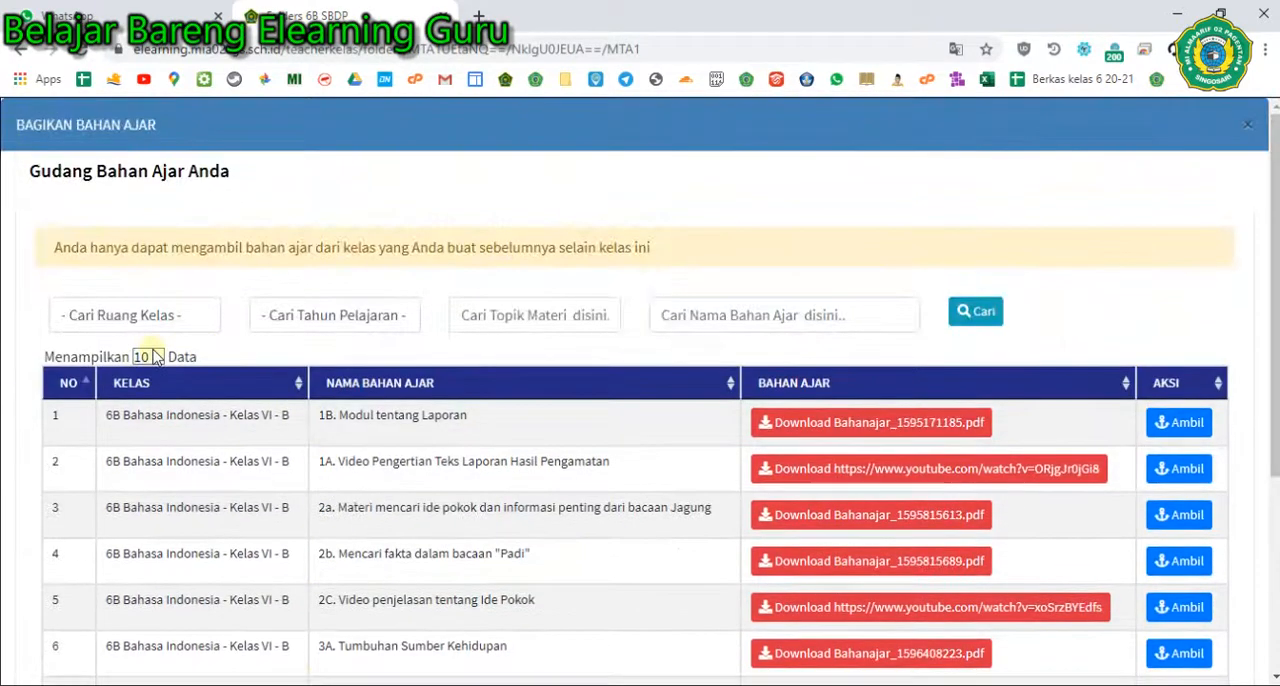
left_click(148, 357)
left_click(145, 435)
scroll(251, 472, "down", 10)
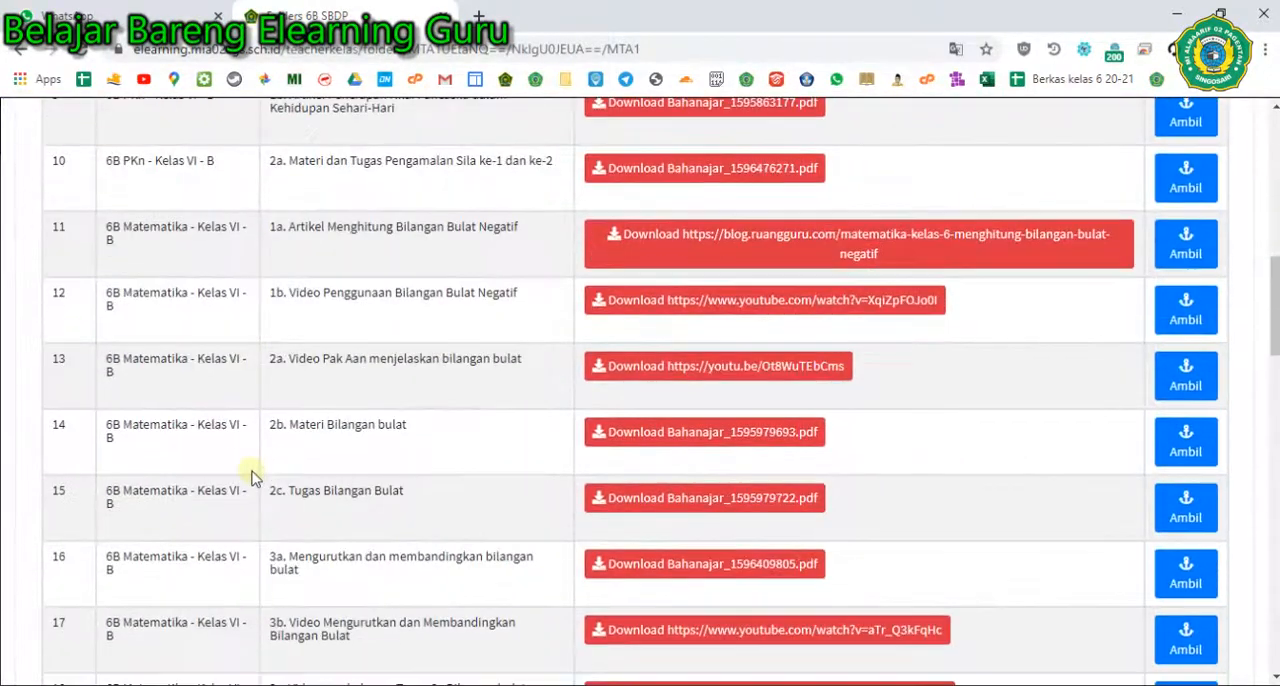
scroll(266, 474, "down", 20)
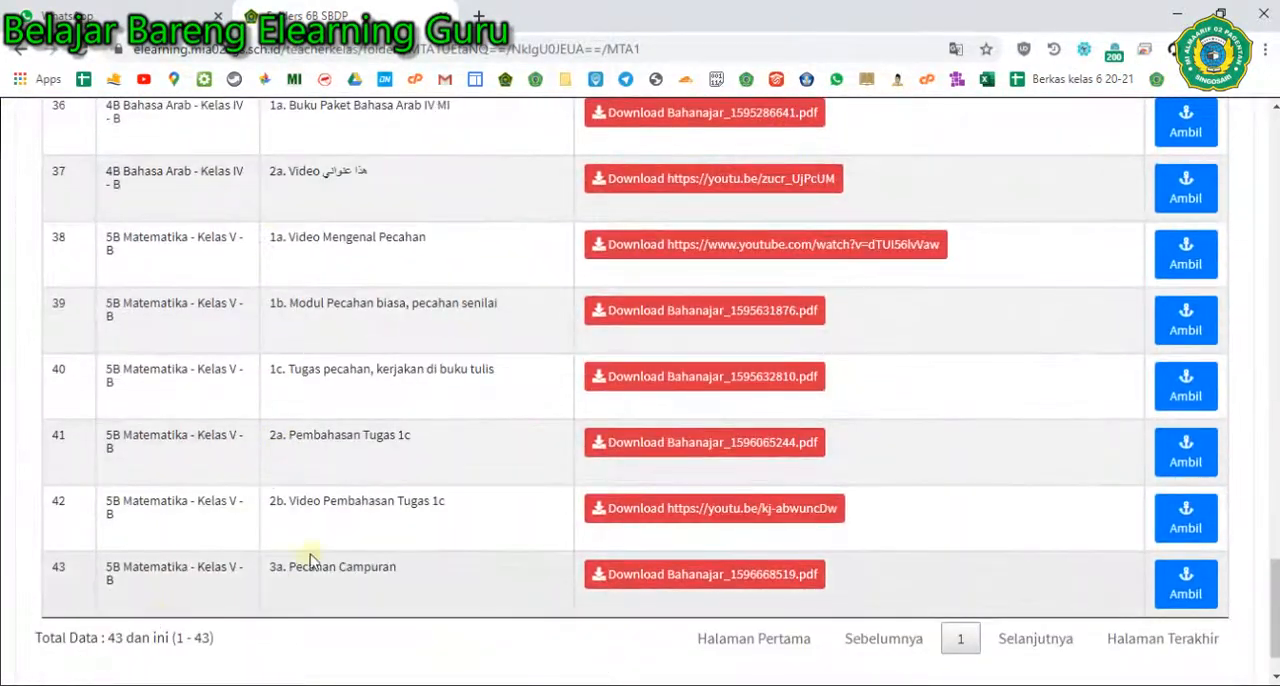
scroll(366, 537, "up", 6)
scroll(366, 537, "up", 18)
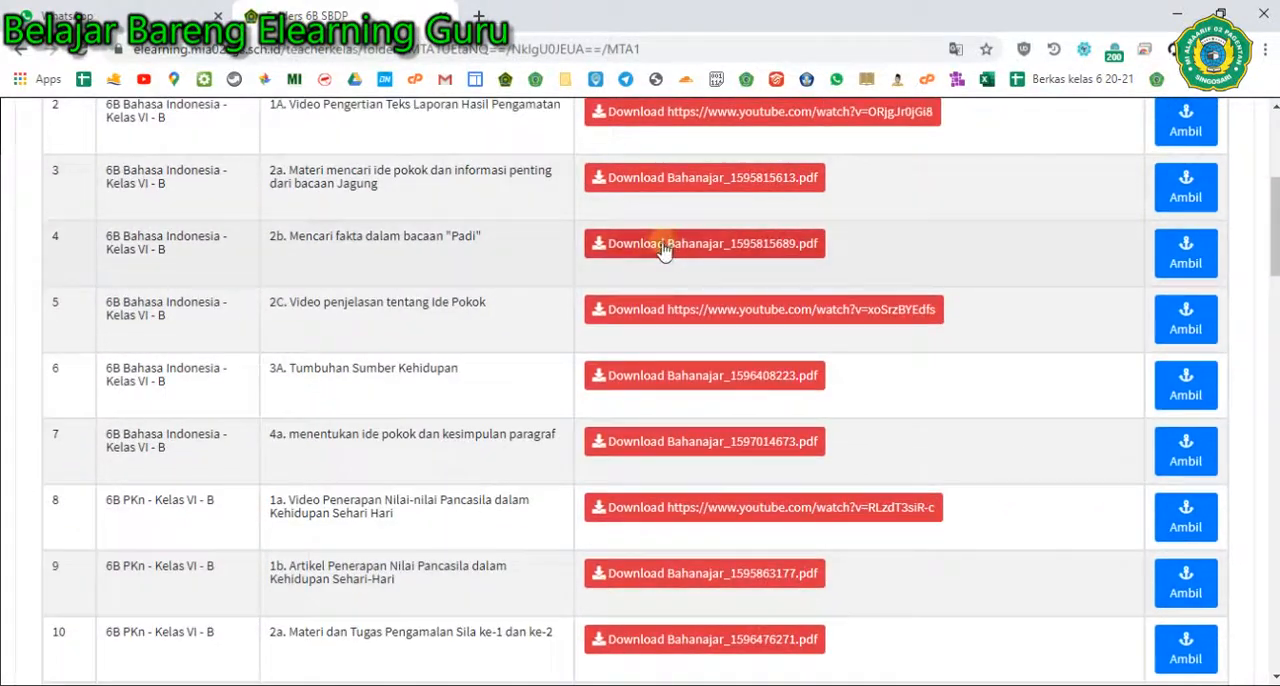
- Take the 6B Bahasa Indonesia material "1B. Modul tentang Laporan" into the 6B SBDP class
scroll(650, 258, "up", 5)
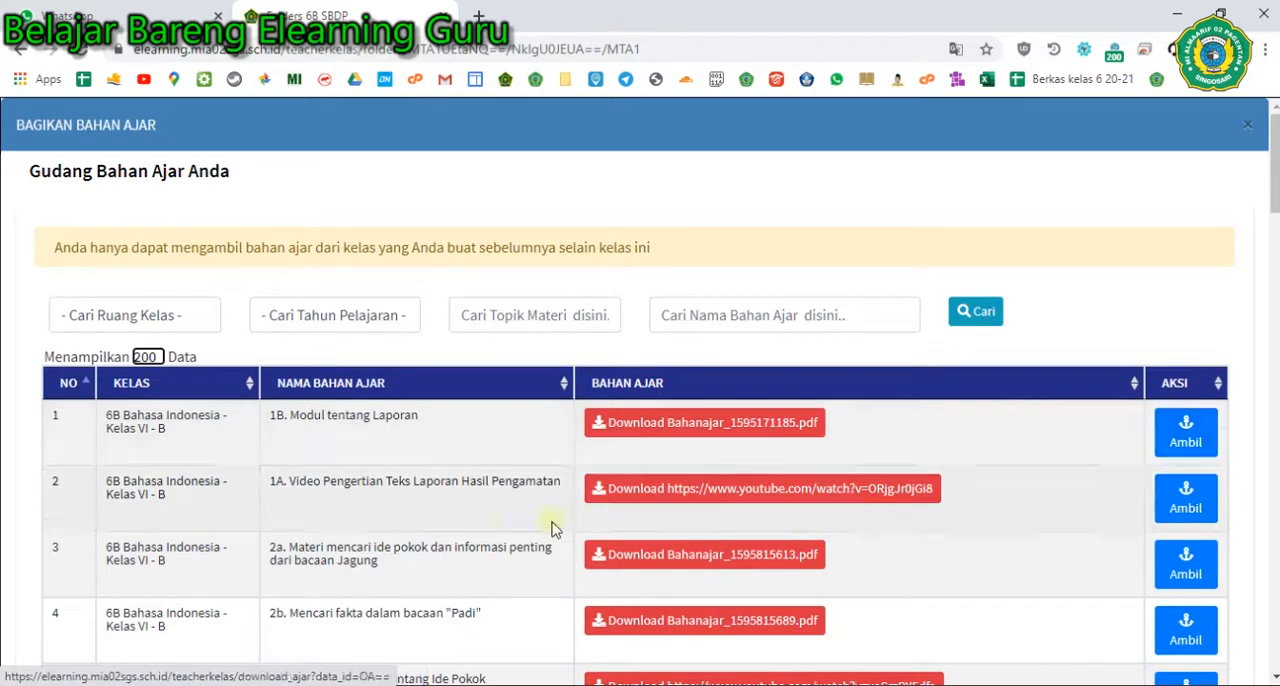
left_click(1182, 438)
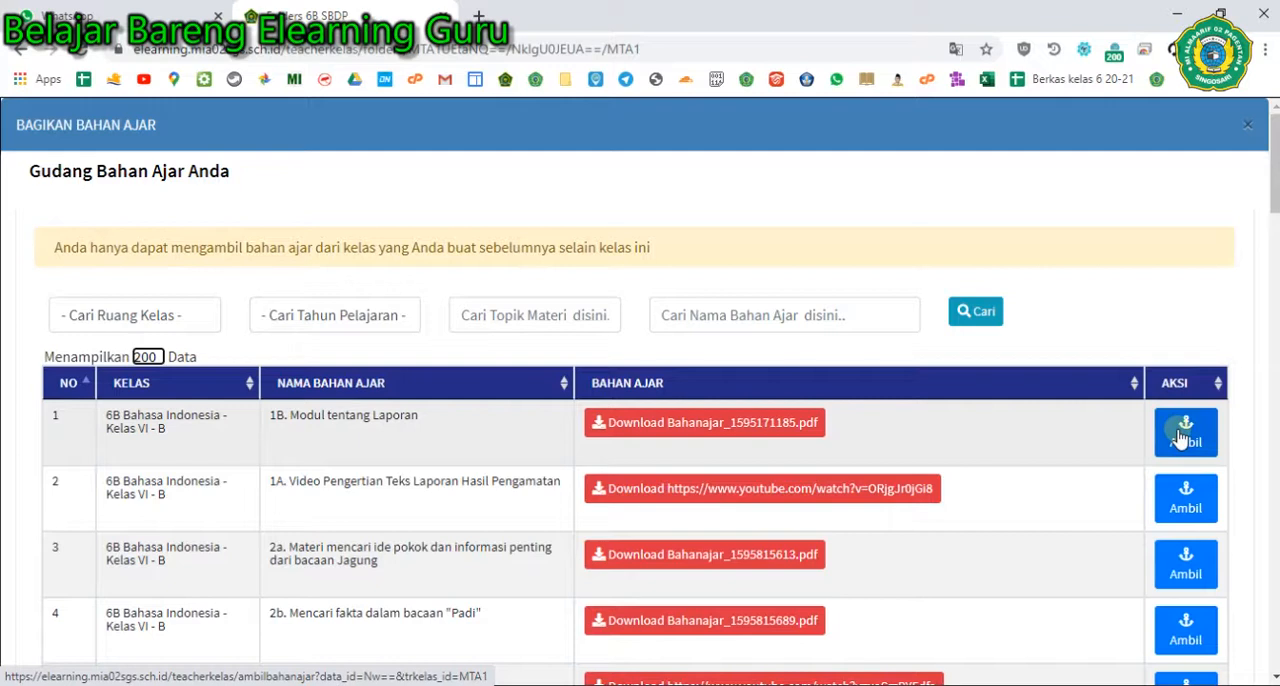
left_click(1182, 438)
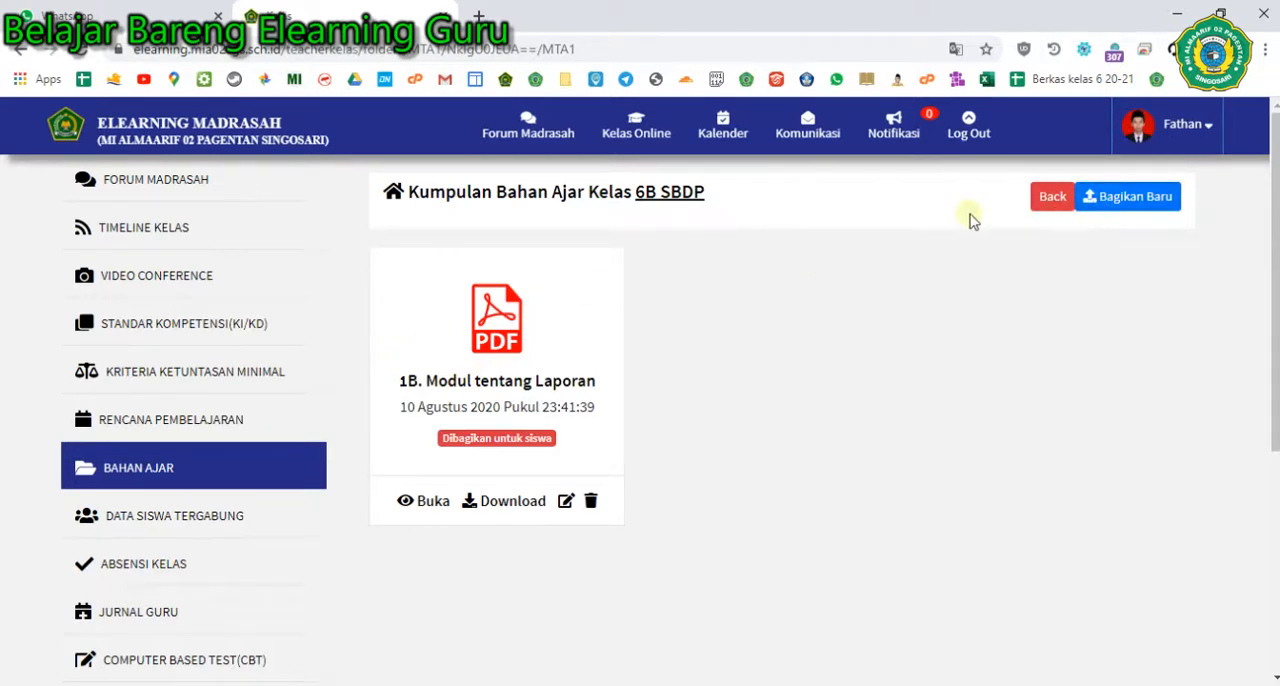
- Start sharing a new Bahan Ajar uploaded from the computer and open its Jenis / Format choices
left_click(1105, 205)
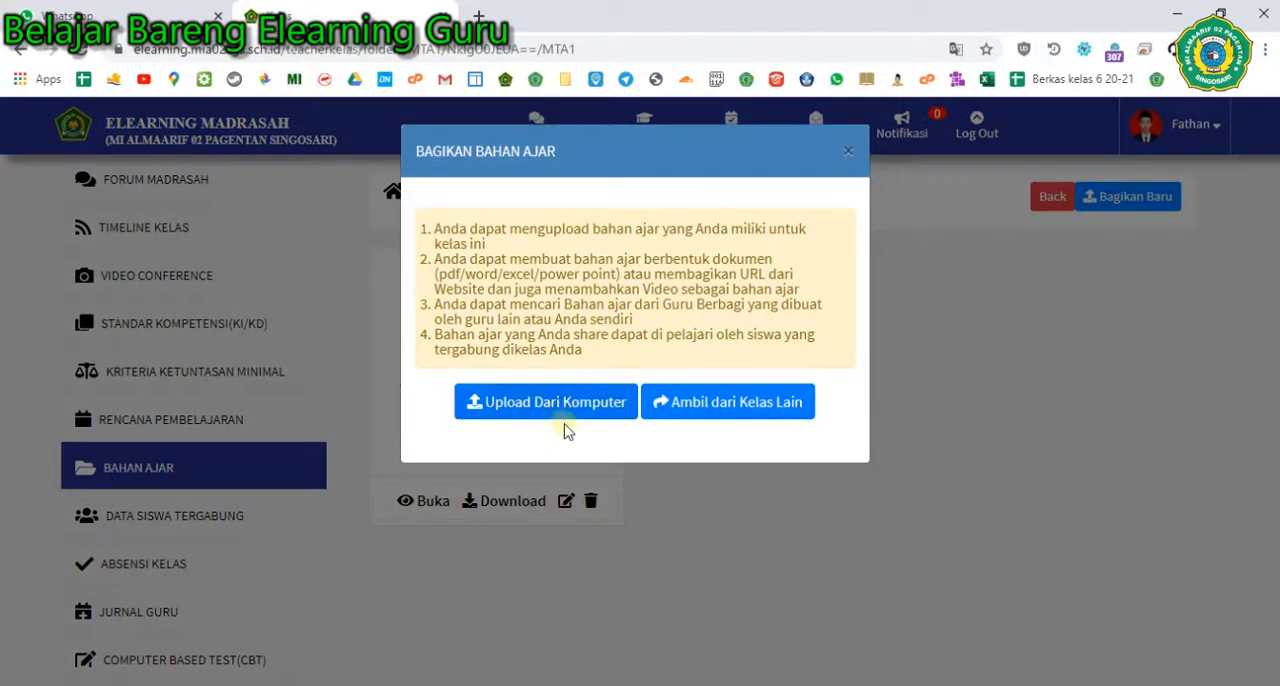
left_click(555, 410)
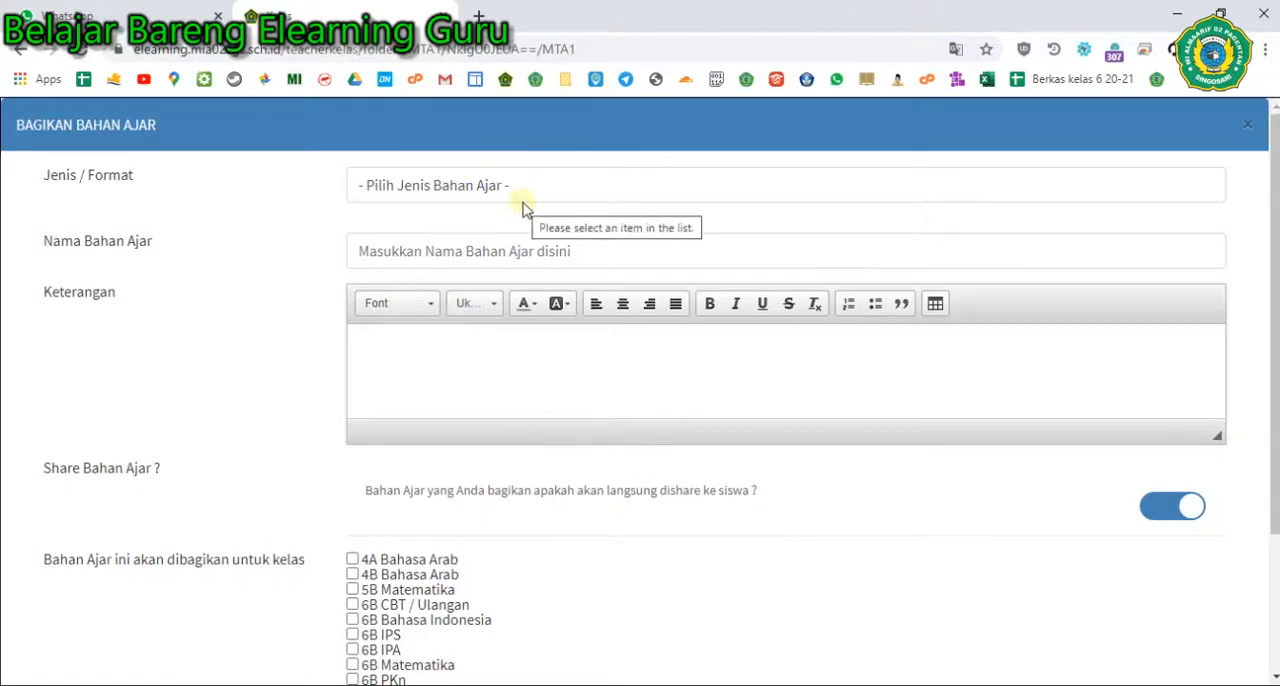
left_click(423, 190)
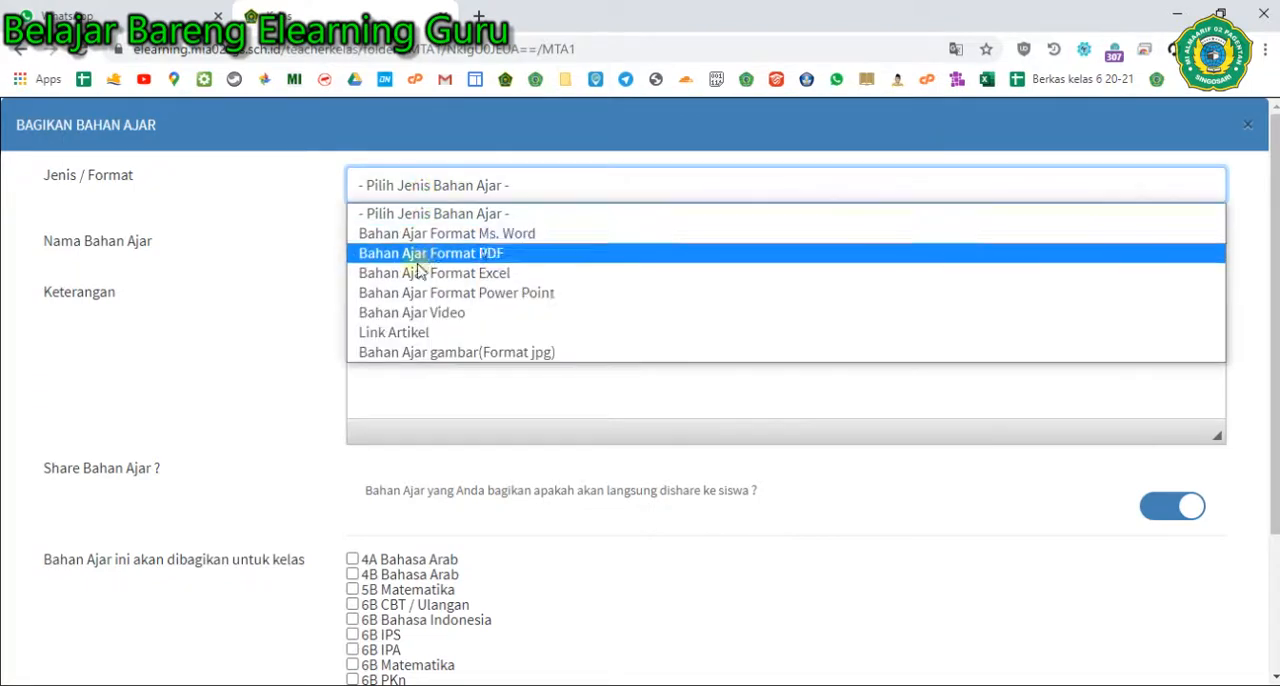